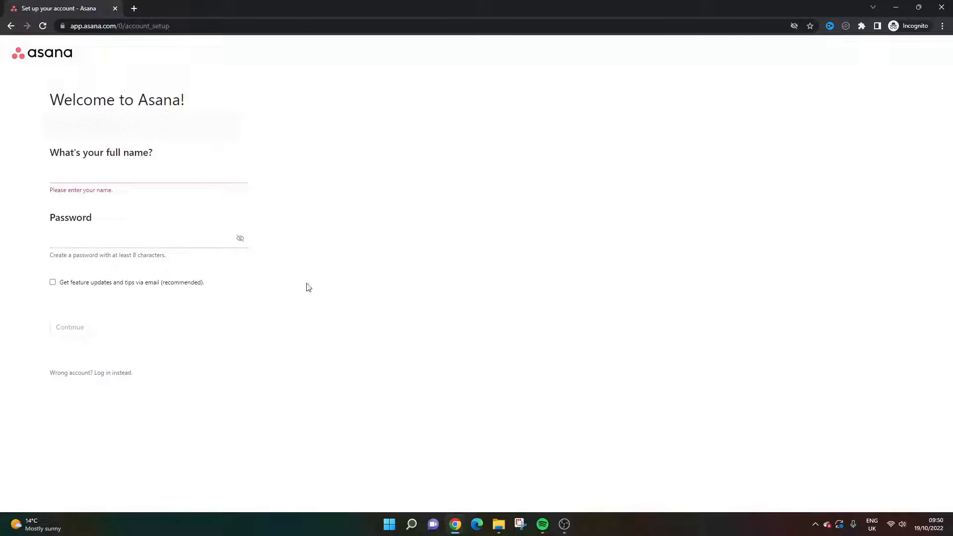
Enter Proper Project Management as the full name, create the account password, and continue the account setup.
{"action": "left_click", "coordinate": [160, 178]}
{"action": "type", "text": "Proper"}
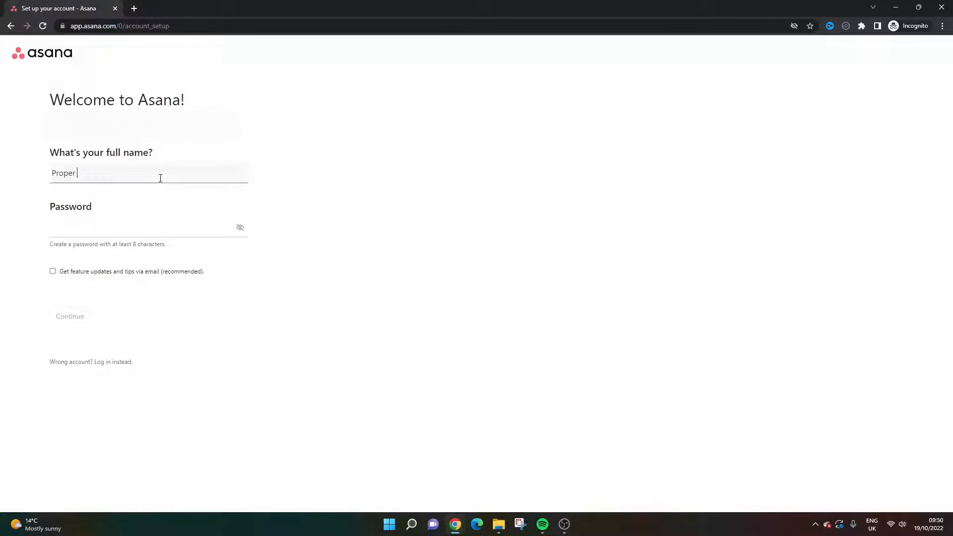
{"action": "type", "text": " Project Management"}
{"action": "left_click", "coordinate": [132, 223]}
{"action": "type", "text": "•••"}
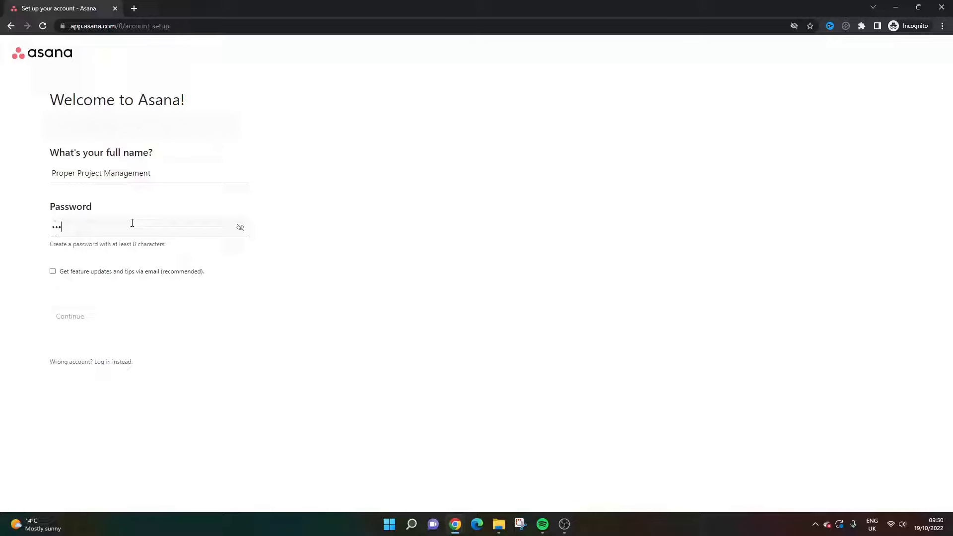
{"action": "type", "text": "••••••"}
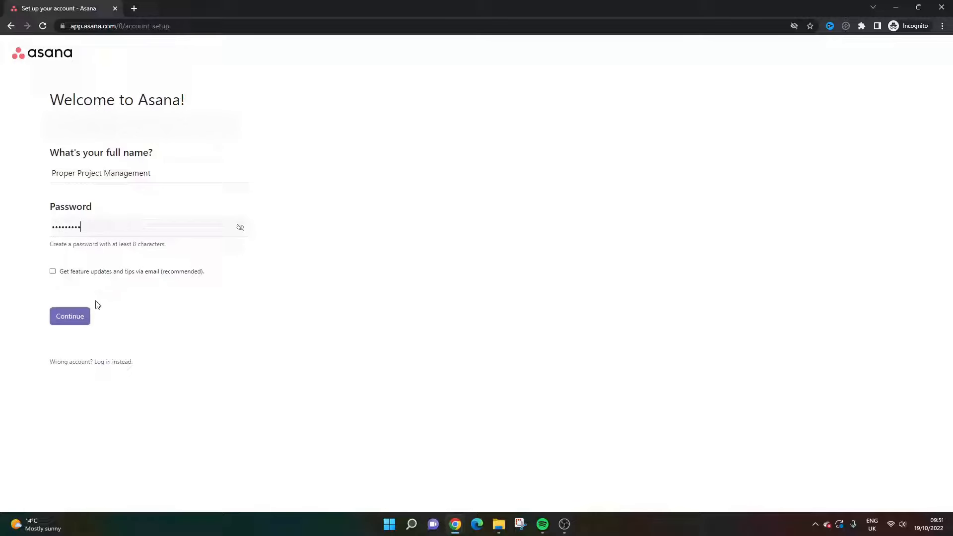
{"action": "left_click", "coordinate": [85, 322]}
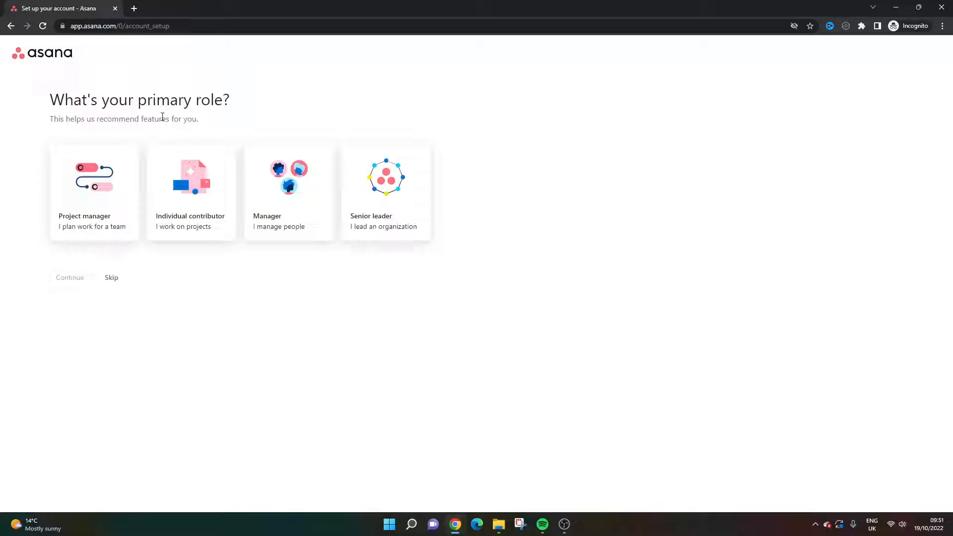
Set the primary role to Project manager and the main objective to Project and process management.
{"action": "left_click", "coordinate": [106, 208]}
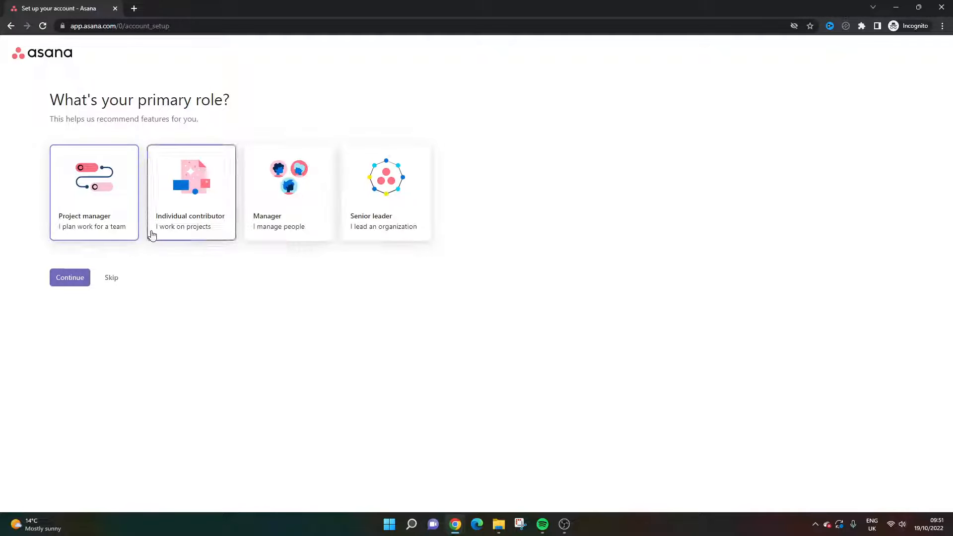
{"action": "left_click", "coordinate": [79, 276]}
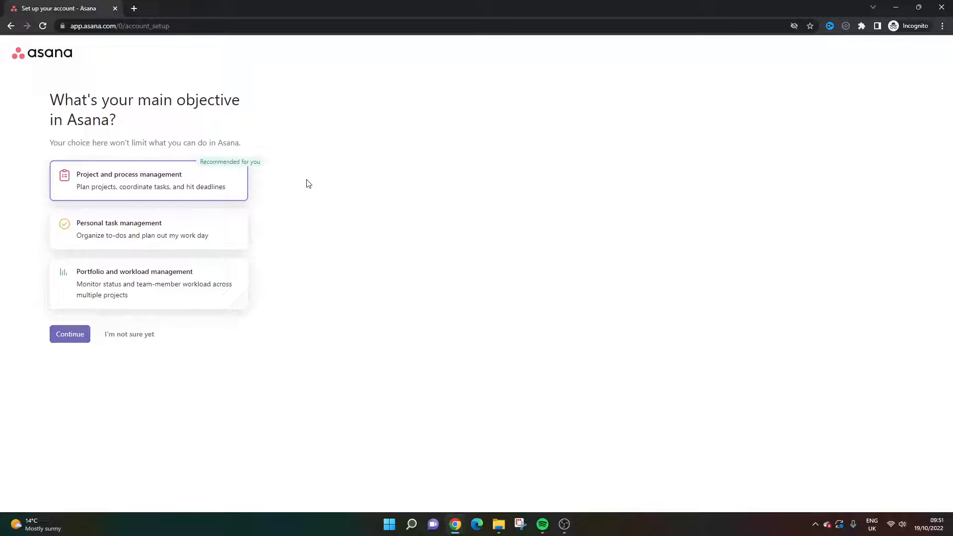
{"action": "triple_click", "coordinate": [66, 143]}
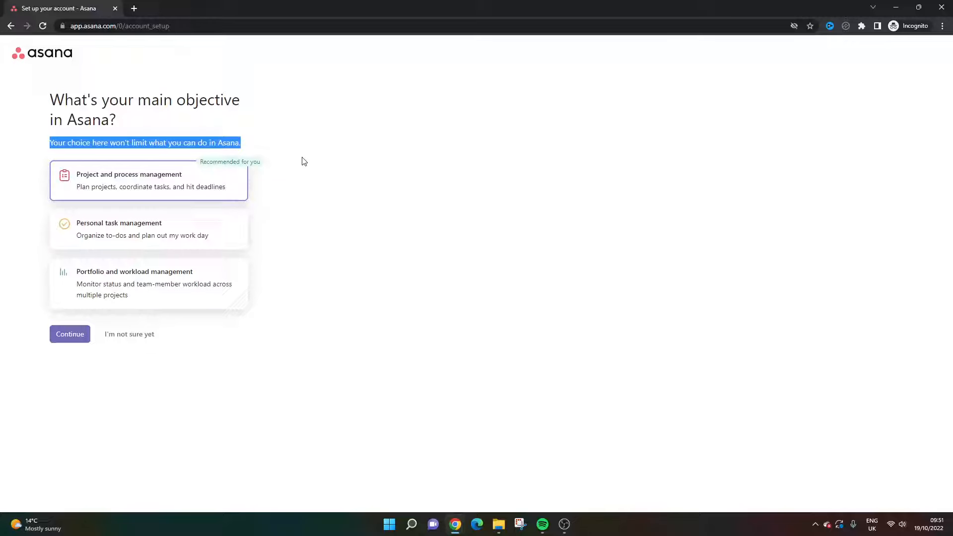
{"action": "left_click", "coordinate": [331, 173]}
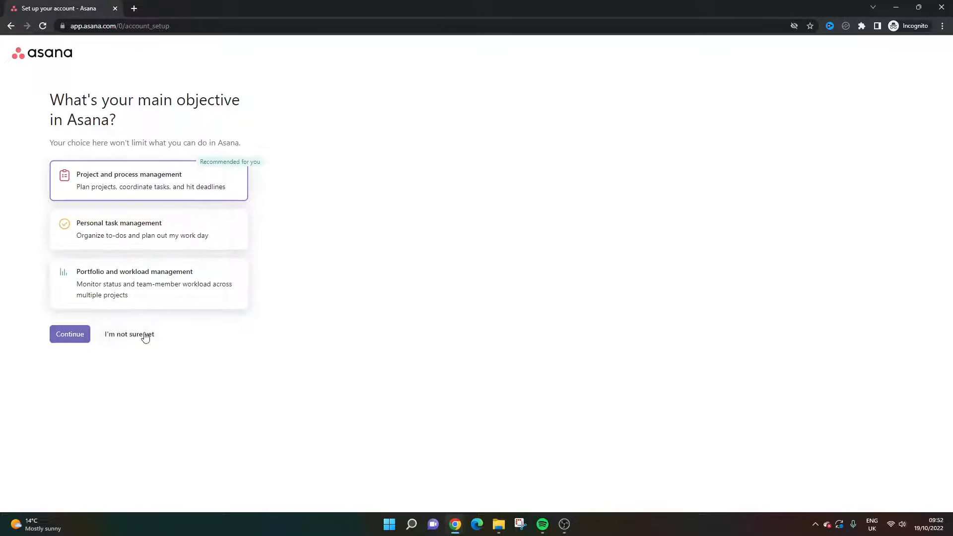
{"action": "left_click", "coordinate": [74, 336]}
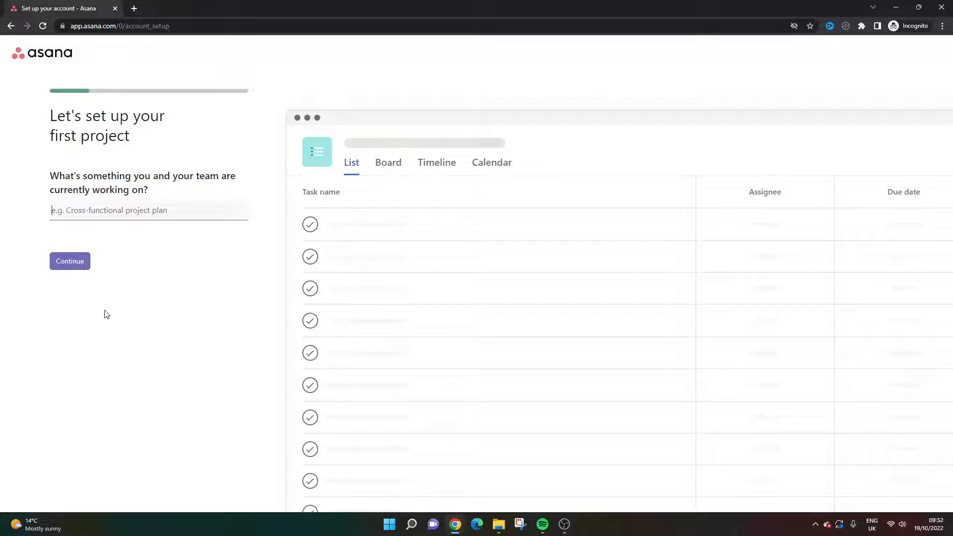
Name the first project YouTube Demo and give it the tasks Plan Video, Start Recording and Make Video Edits.
{"action": "type", "text": "YouTube Demo"}
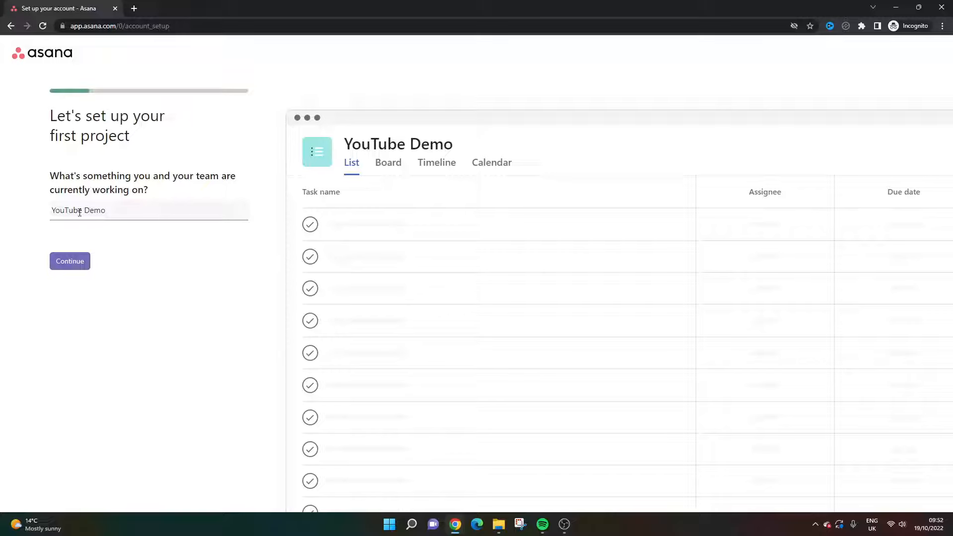
{"action": "left_click", "coordinate": [72, 265]}
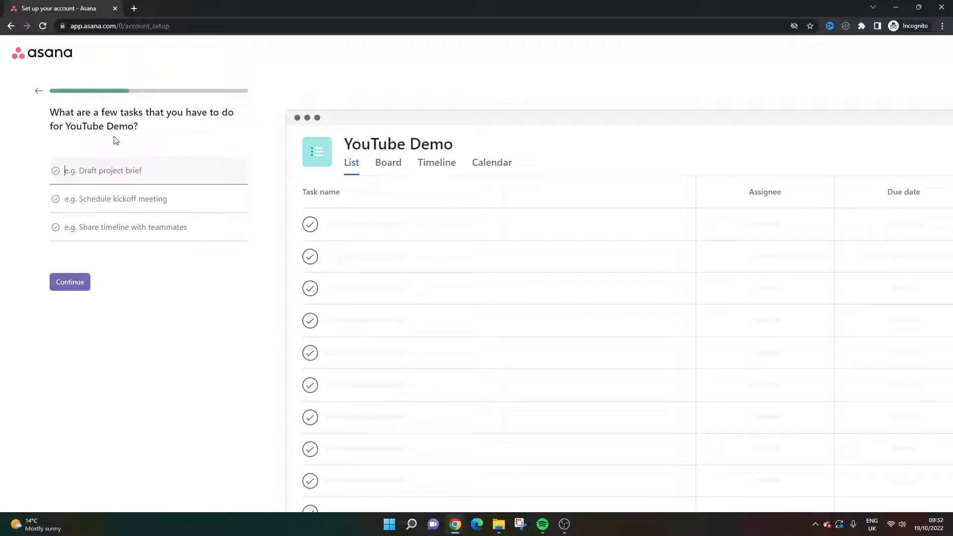
{"action": "type", "text": "Plan Video"}
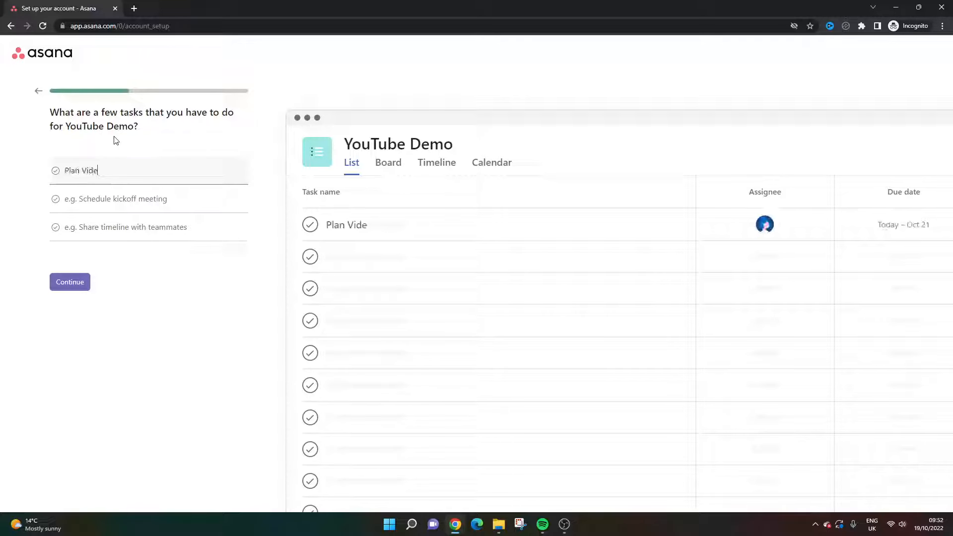
{"action": "left_click", "coordinate": [111, 193]}
{"action": "type", "text": "S"}
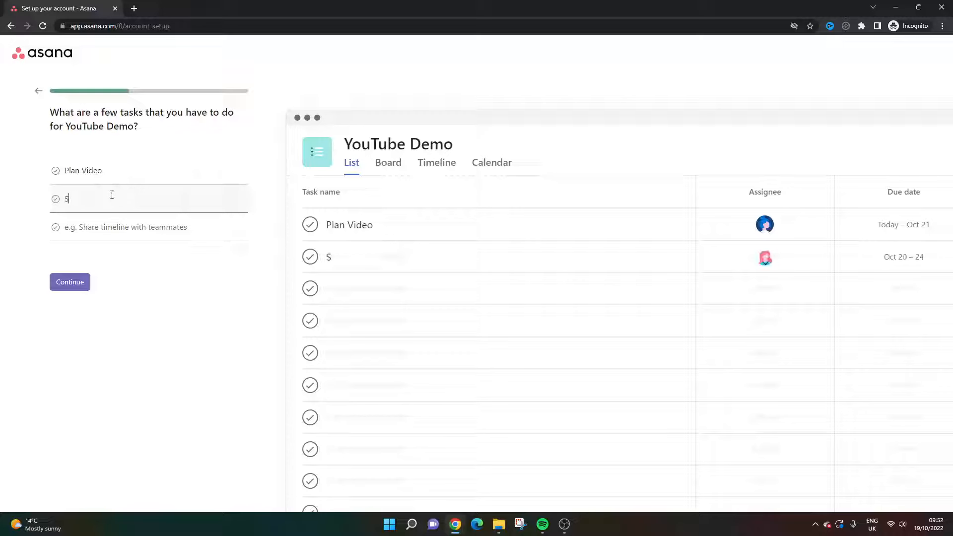
{"action": "type", "text": "tart Recording"}
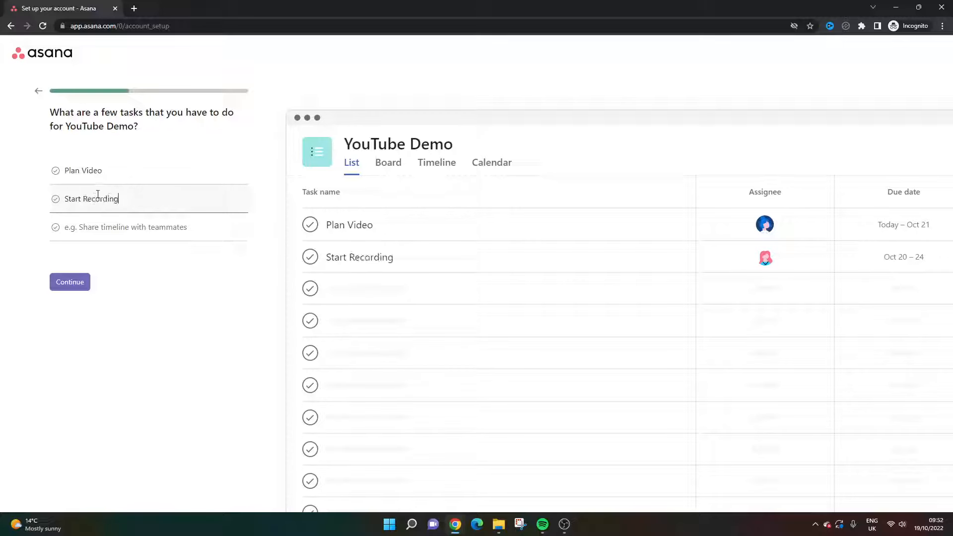
{"action": "left_click", "coordinate": [116, 228]}
{"action": "type", "text": "Make "}
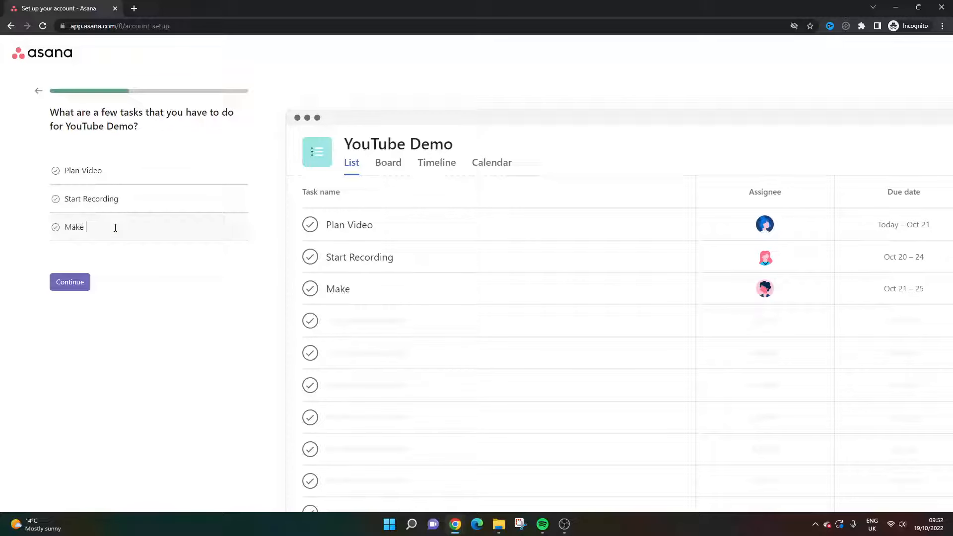
{"action": "type", "text": "Video Edits"}
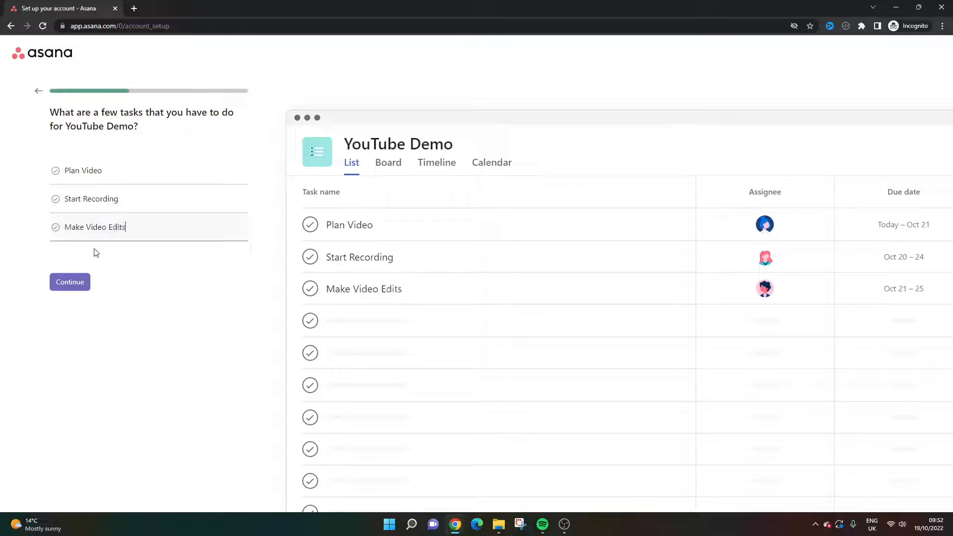
{"action": "left_click", "coordinate": [75, 282]}
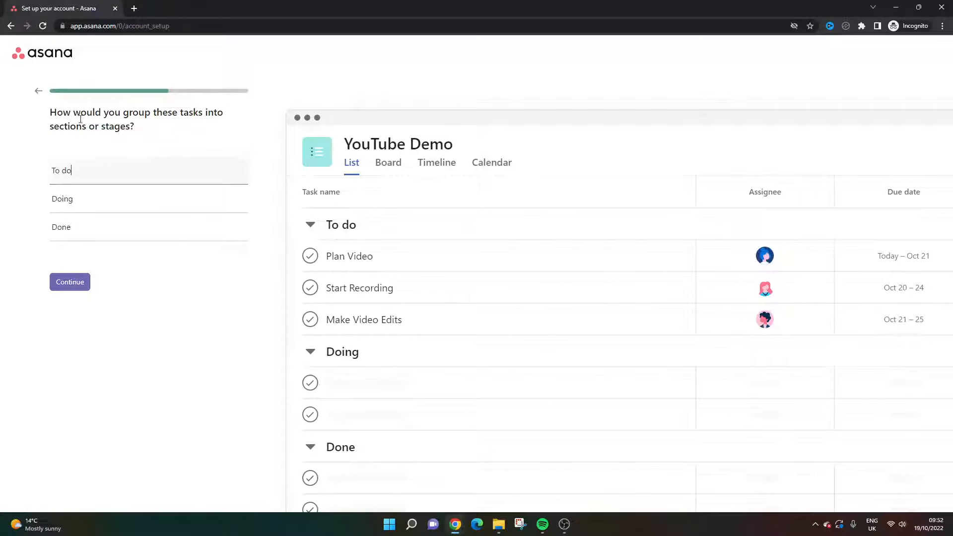
Accept the sections To do, Doing and Done for the project and use the List layout.
{"action": "left_click", "coordinate": [76, 161]}
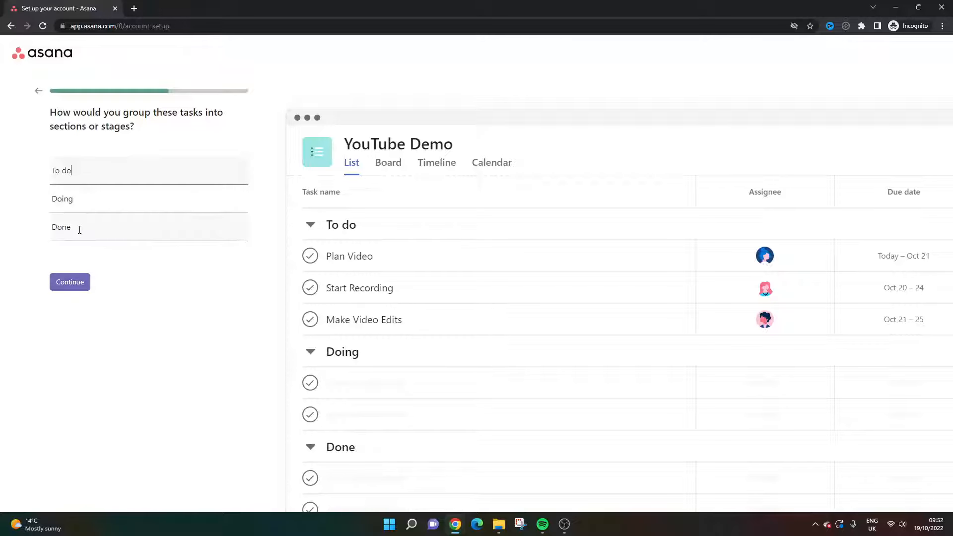
{"action": "left_click", "coordinate": [83, 287]}
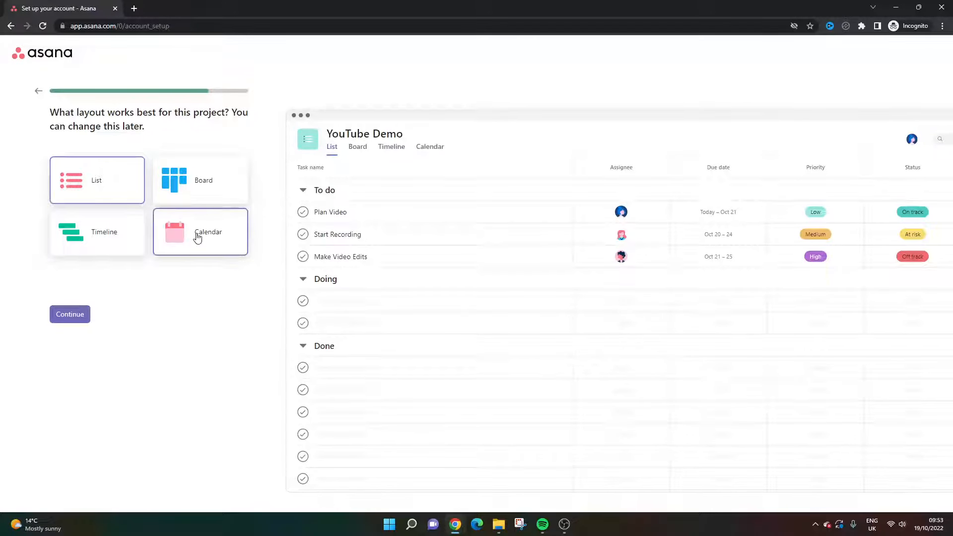
{"action": "left_click", "coordinate": [83, 314]}
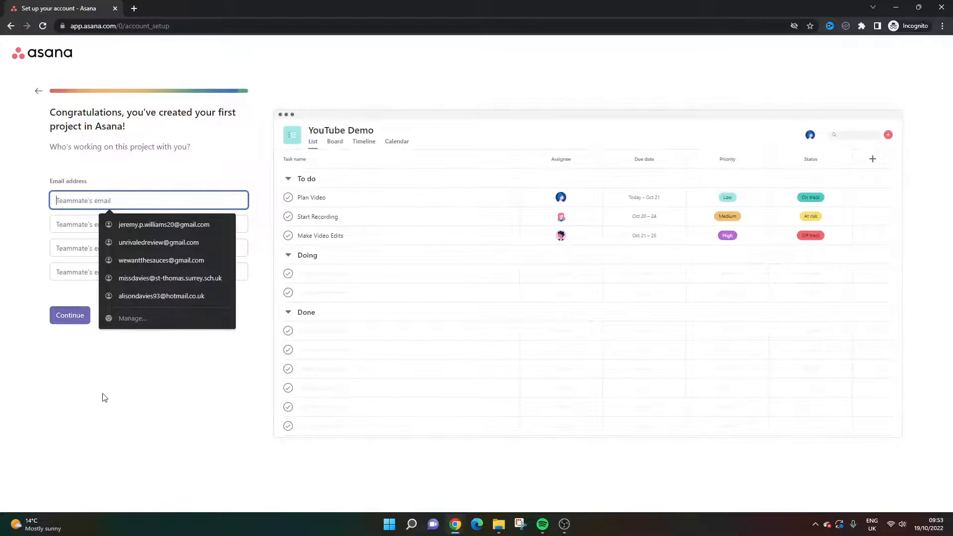
Continue without inviting any teammates and skip the mobile and desktop app downloads.
{"action": "left_click", "coordinate": [246, 167]}
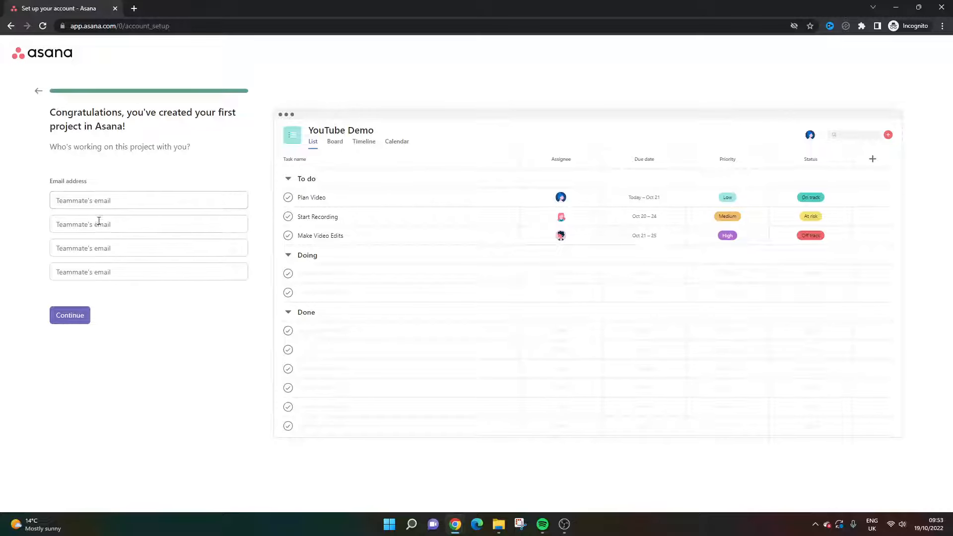
{"action": "left_click", "coordinate": [81, 316]}
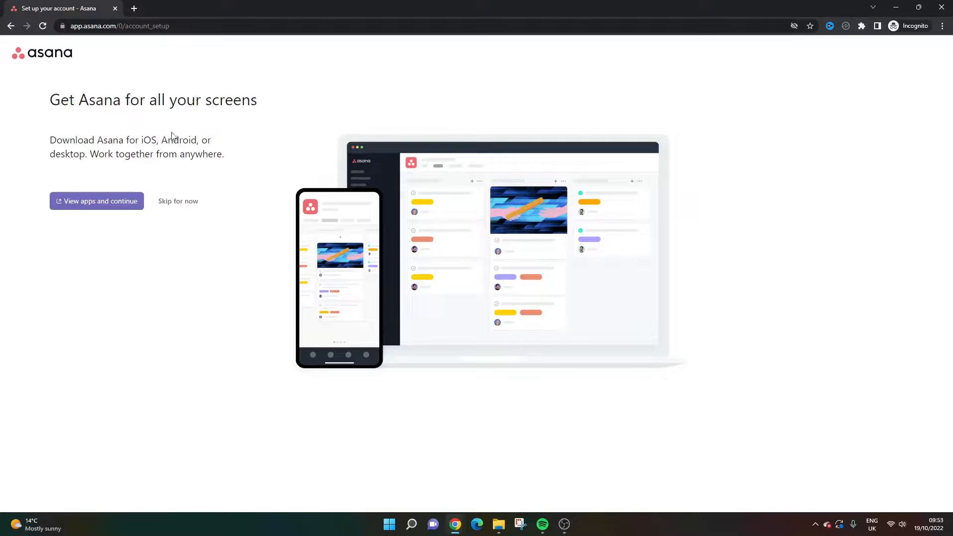
{"action": "left_click", "coordinate": [177, 202]}
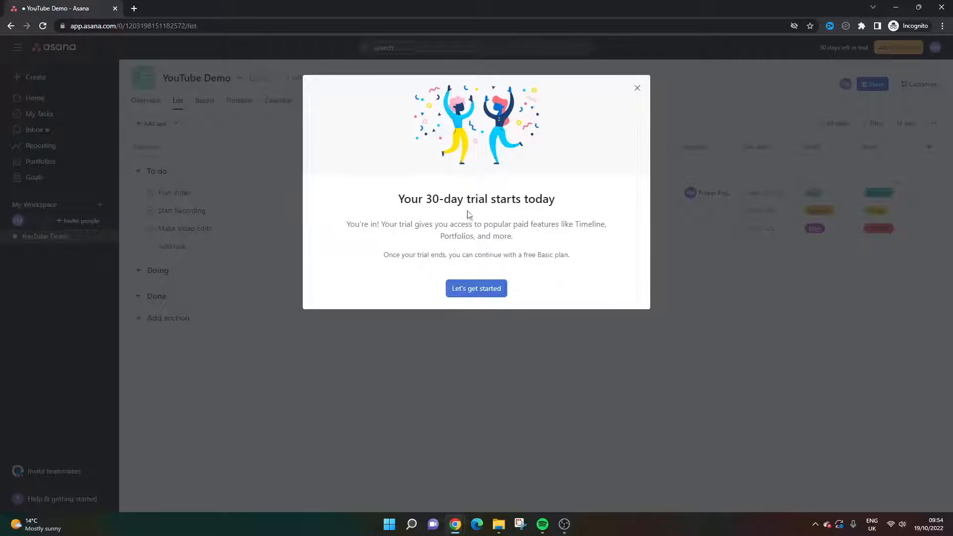
Read the 30-day trial notice about paid features and the free Basic plan, and get started with the project.
{"action": "triple_click", "coordinate": [446, 224]}
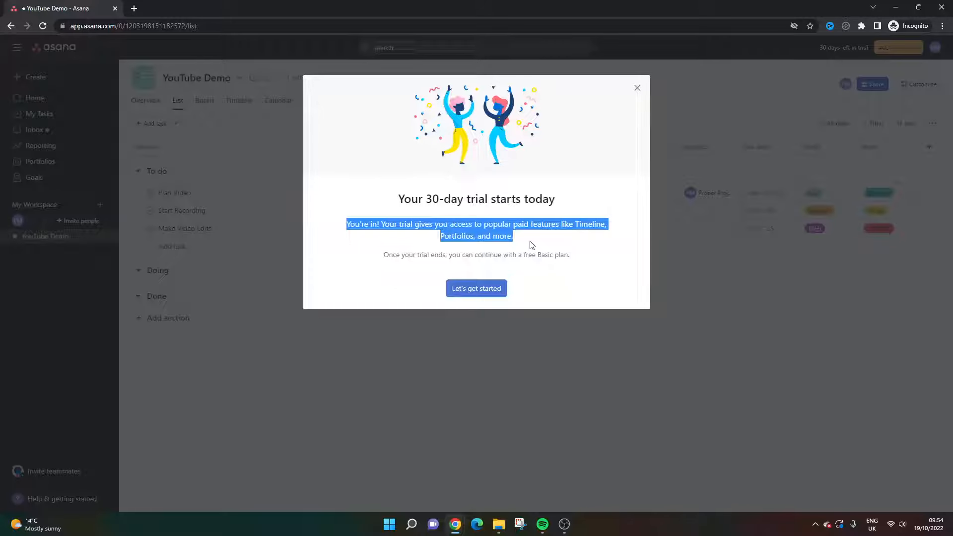
{"action": "triple_click", "coordinate": [453, 255]}
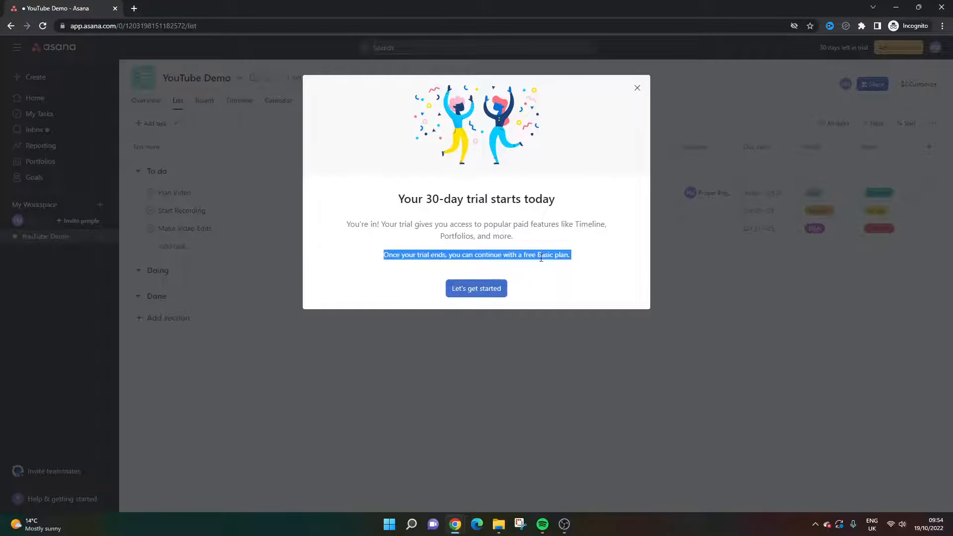
{"action": "left_click", "coordinate": [473, 295]}
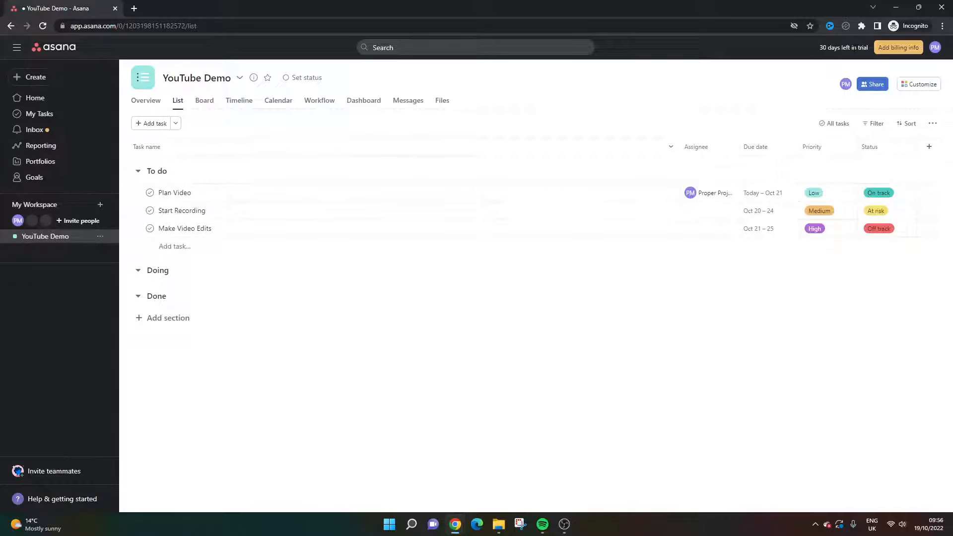
Look over the workspace, admin, profile and settings entries available for the account.
{"action": "left_click", "coordinate": [935, 48]}
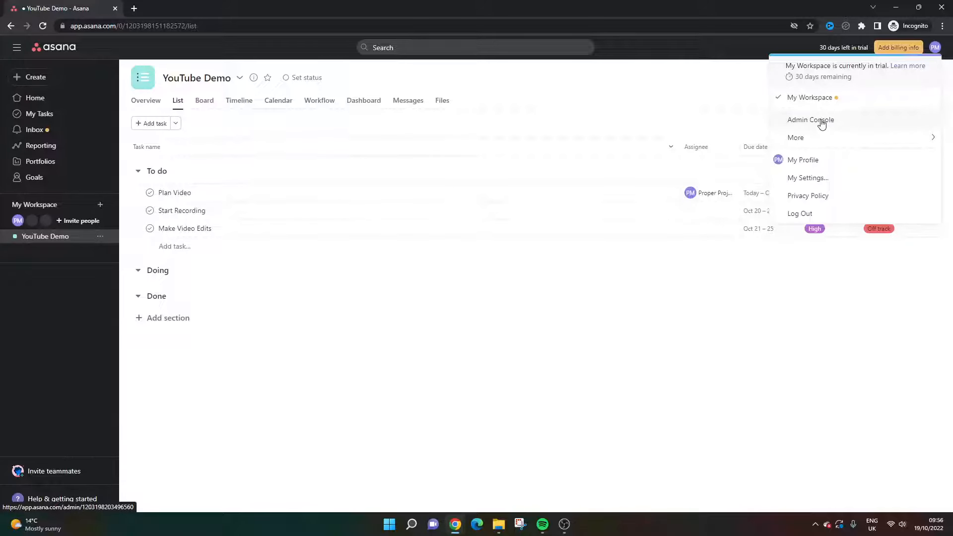
{"action": "mouse_move", "coordinate": [825, 143]}
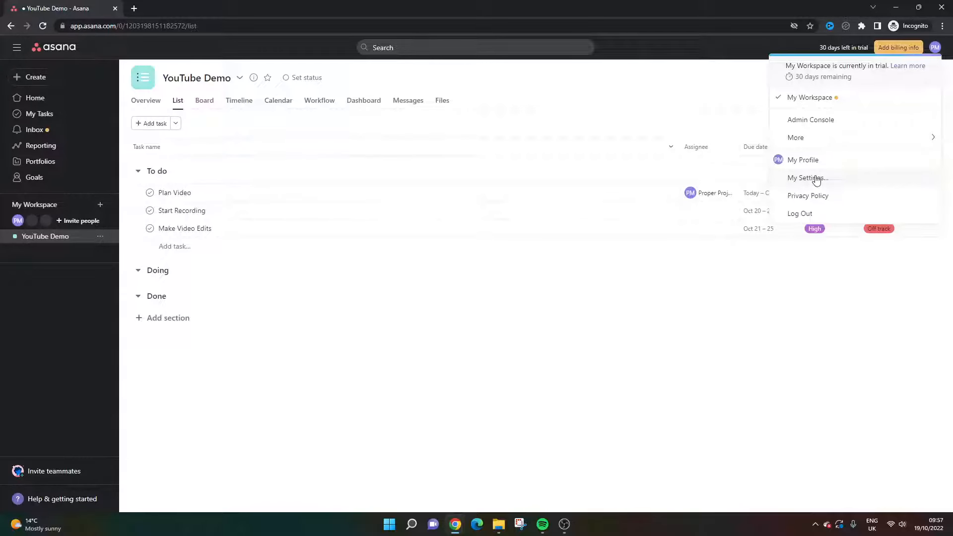
Go to the Home page and open its background and widget customization options.
{"action": "left_click", "coordinate": [70, 99]}
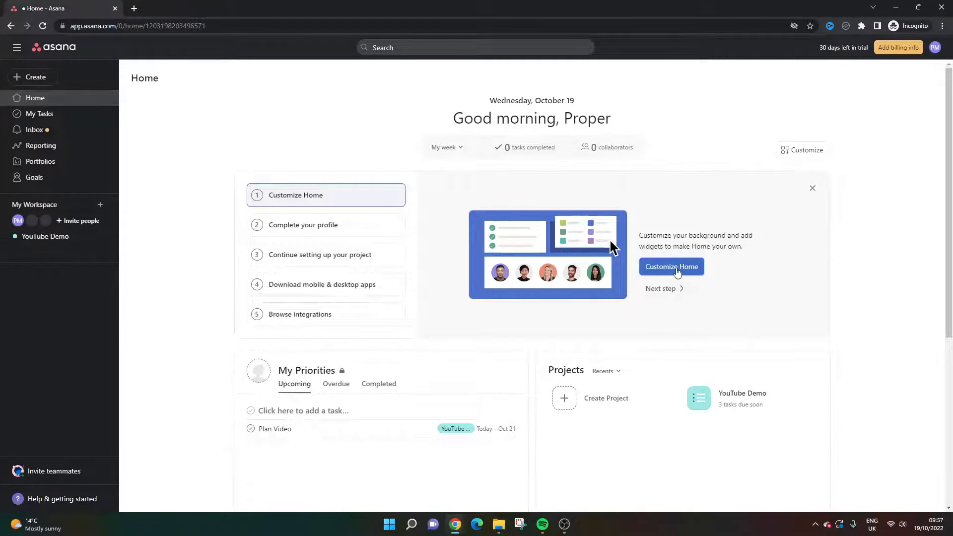
{"action": "left_click", "coordinate": [677, 272]}
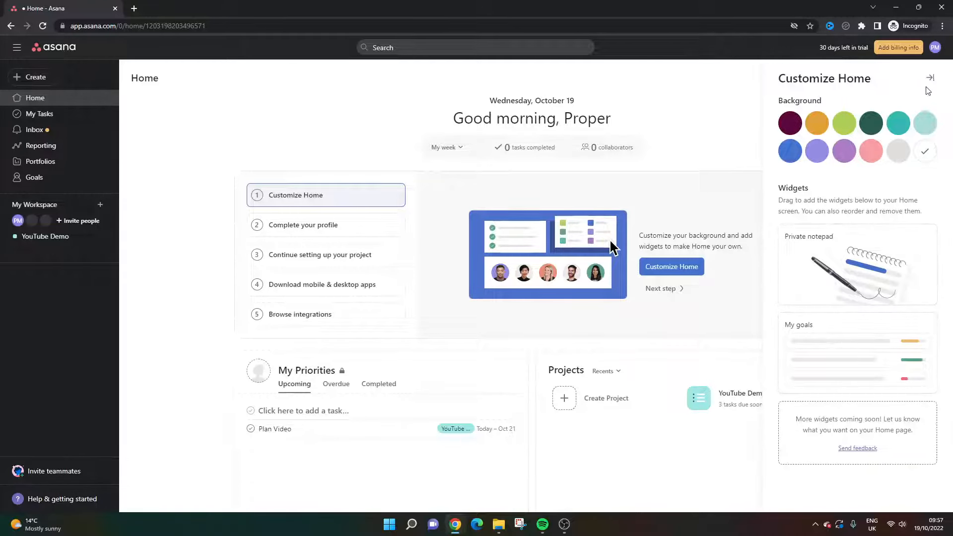
{"action": "left_click", "coordinate": [660, 290]}
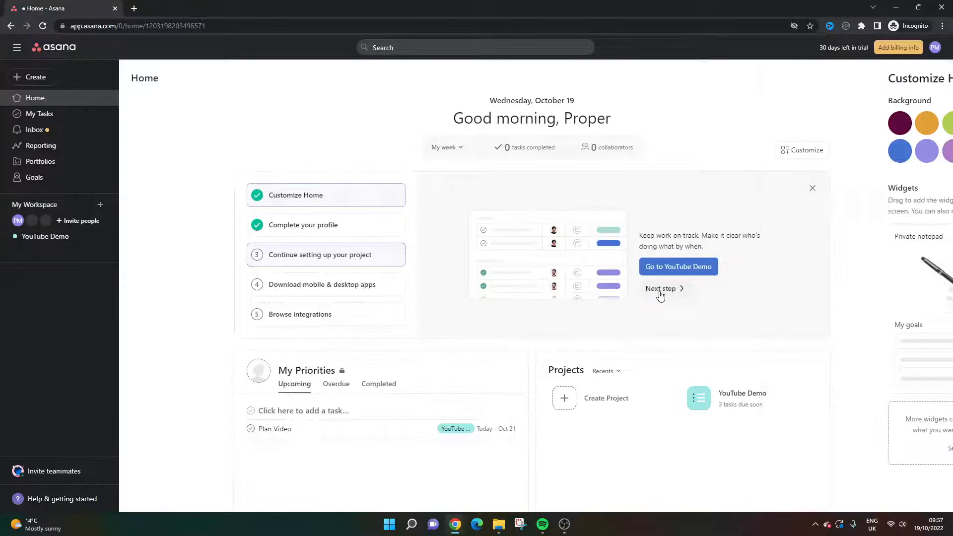
{"action": "left_click", "coordinate": [318, 197]}
{"action": "left_click", "coordinate": [684, 268]}
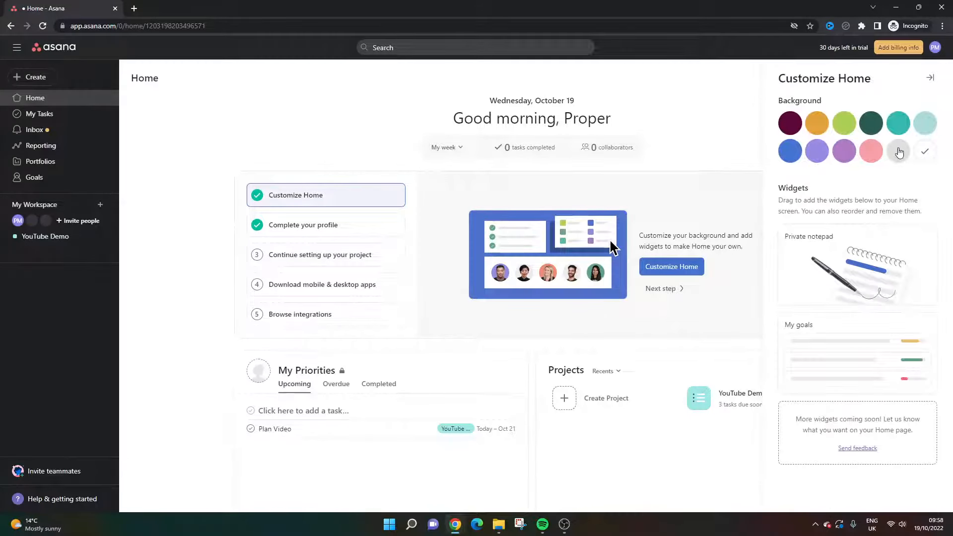
Set the Home background to light grey and add the Private notepad widget ahead of My Priorities.
{"action": "left_click", "coordinate": [899, 151]}
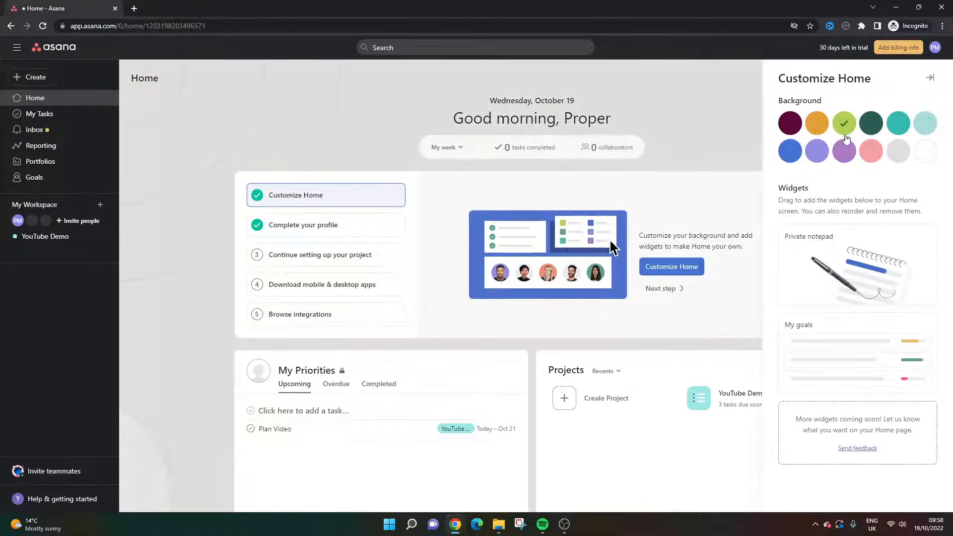
{"action": "left_click", "coordinate": [845, 133]}
{"action": "left_click", "coordinate": [896, 155]}
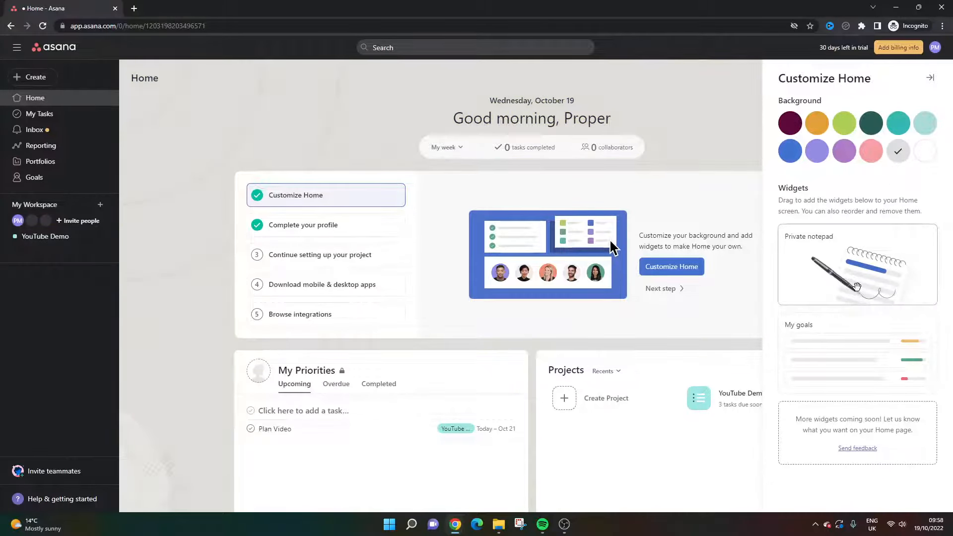
{"action": "left_click_drag", "start_coordinate": [835, 269], "coordinate": [352, 403]}
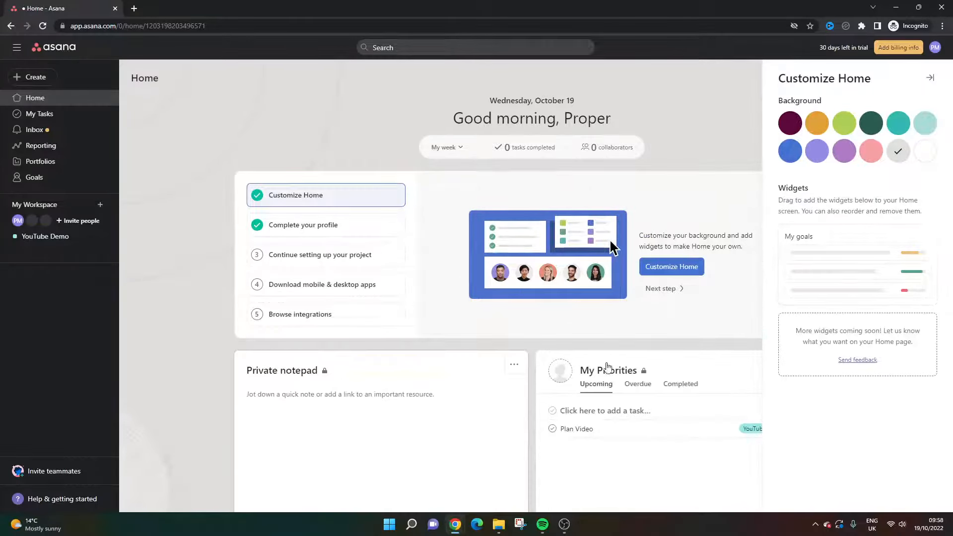
Add the My goals widget beside Private notepad, and work through the remaining getting-started checklist until it is finished and closed.
{"action": "left_click_drag", "start_coordinate": [825, 266], "coordinate": [641, 403]}
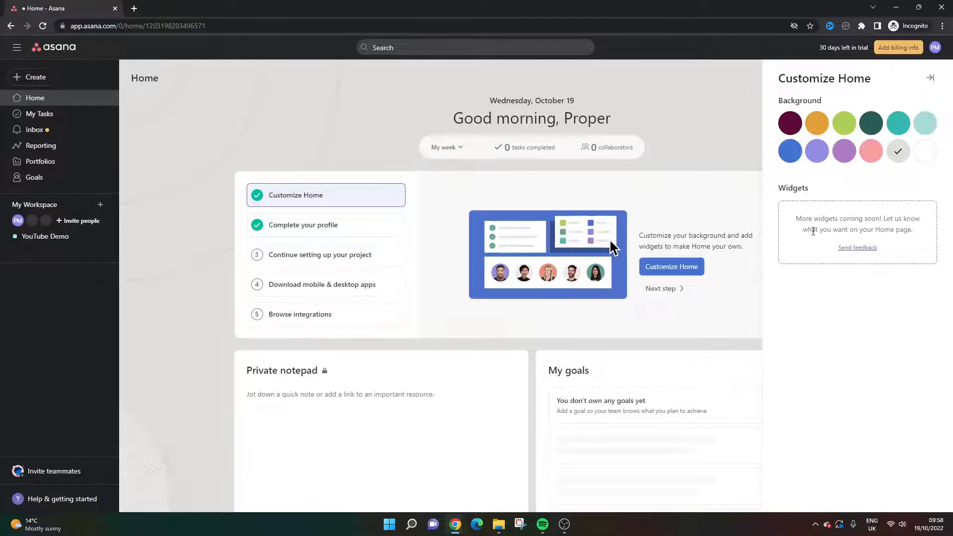
{"action": "left_click", "coordinate": [331, 223]}
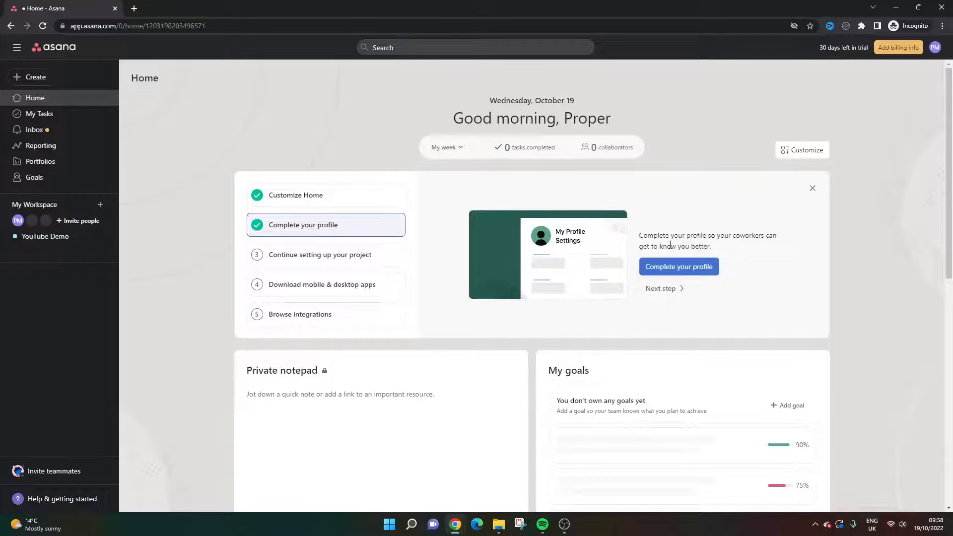
{"action": "left_click", "coordinate": [355, 253]}
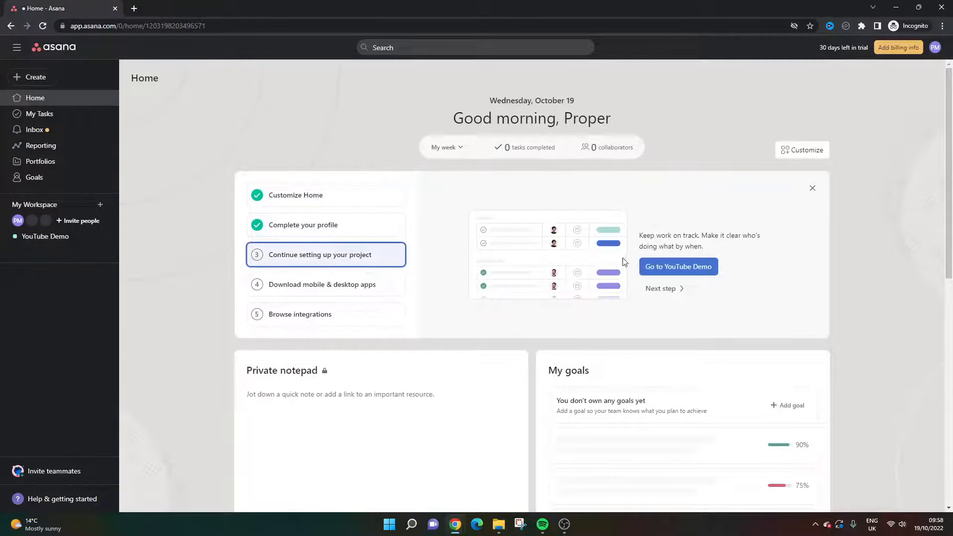
{"action": "left_click", "coordinate": [669, 289]}
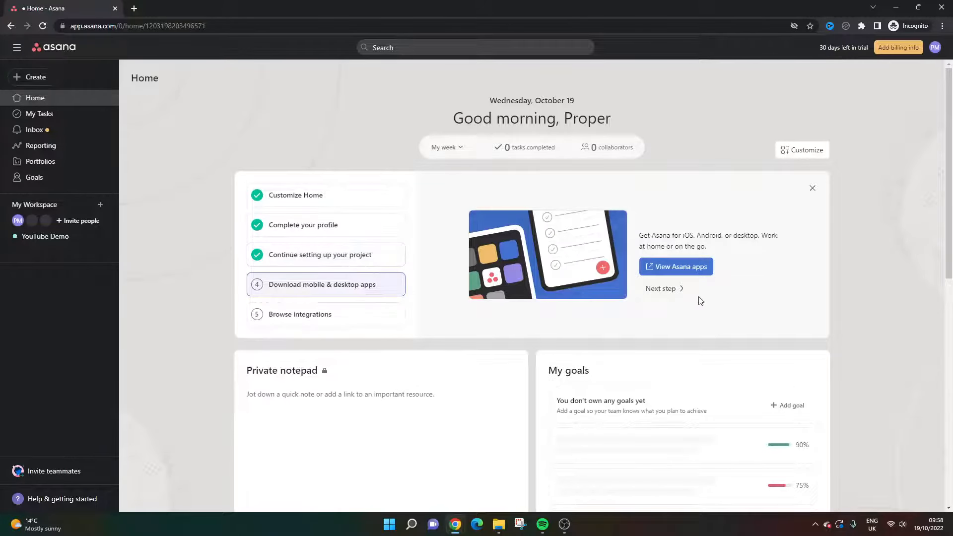
{"action": "left_click", "coordinate": [673, 291]}
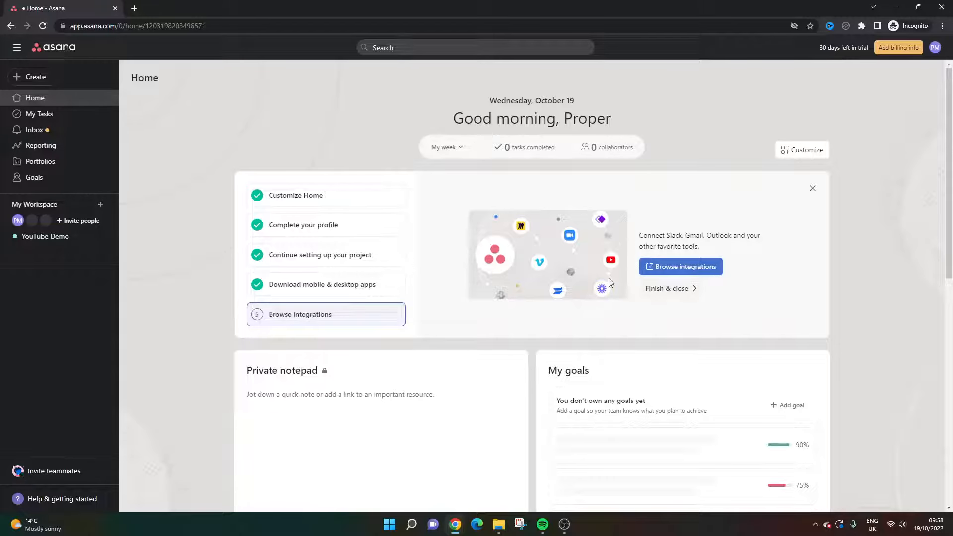
{"action": "left_click", "coordinate": [665, 288]}
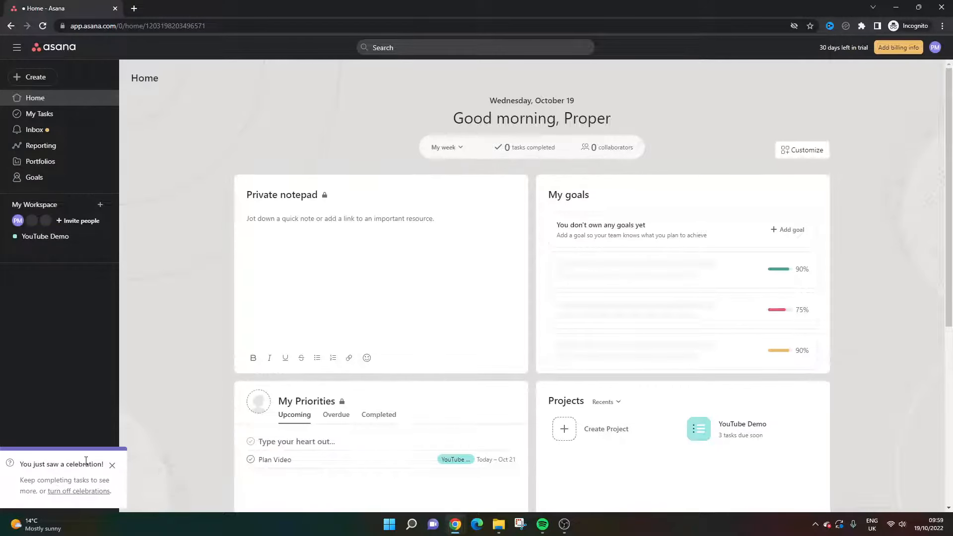
{"action": "left_click", "coordinate": [112, 465]}
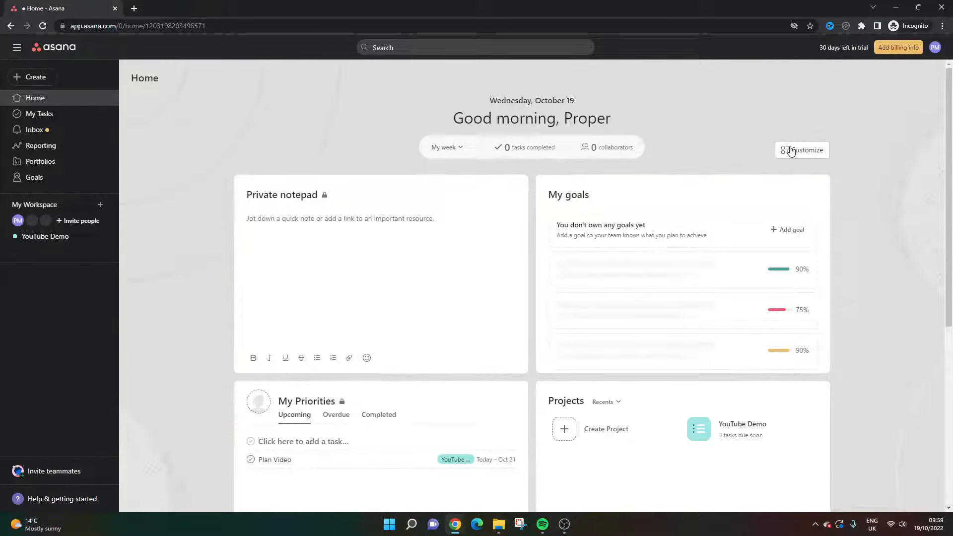
Write the note "19/10 - Signed up to Asana" in the Private notepad widget.
{"action": "left_click", "coordinate": [325, 234]}
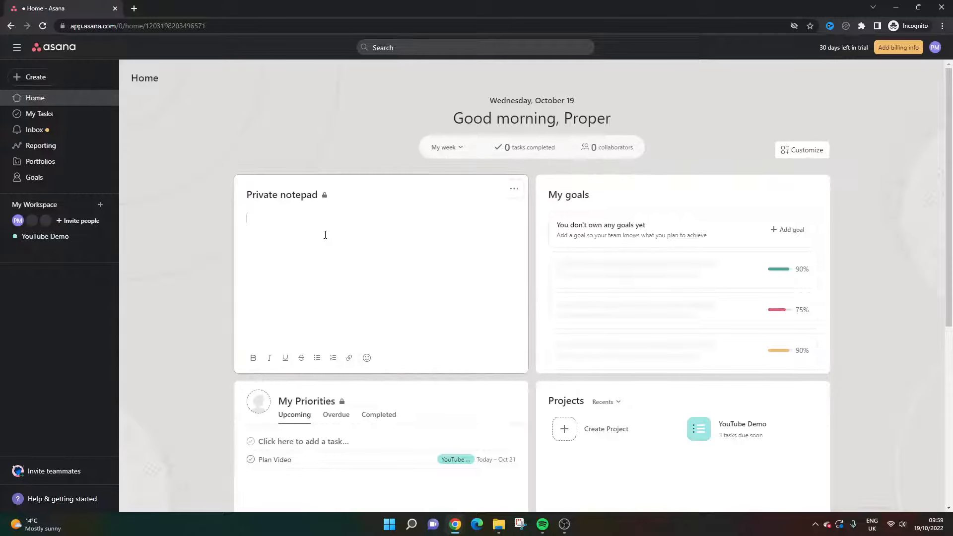
{"action": "scroll", "coordinate": [325, 235], "scroll_direction": "down", "scroll_amount": 3}
{"action": "scroll", "coordinate": [325, 235], "scroll_direction": "up", "scroll_amount": 3}
{"action": "mouse_move", "coordinate": [323, 196]}
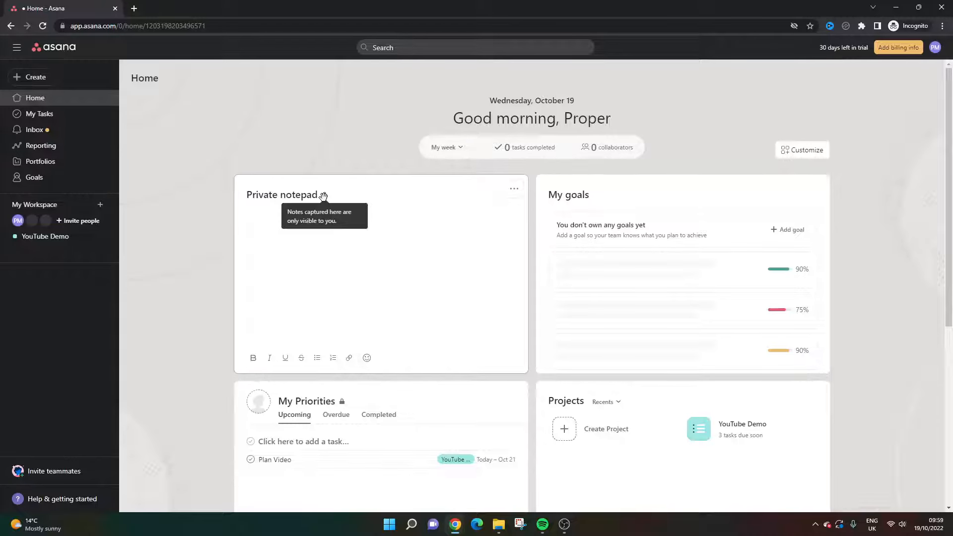
{"action": "type", "text": "9/10 - Signed up to asnaa"}
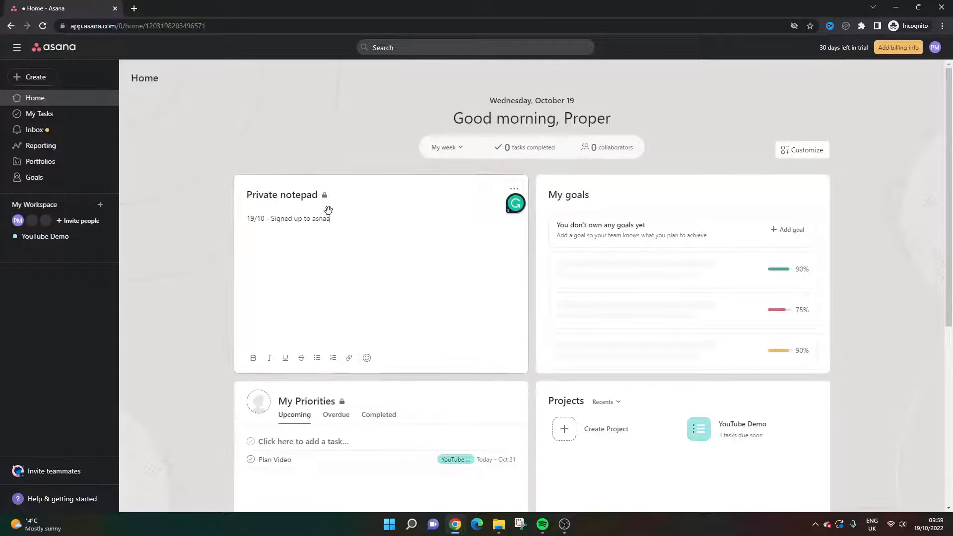
{"action": "double_click", "coordinate": [324, 219]}
{"action": "type", "text": "Sana"}
{"action": "key", "text": "BackSpace"}
{"action": "type", "text": "Asana"}
Add the line "20/10 - Build out project plan" above the 19/10 entry in the Private notepad.
{"action": "left_click", "coordinate": [251, 219]}
{"action": "key", "text": "Return"}
{"action": "type", "text": "20/10"}
{"action": "left_click_drag", "start_coordinate": [270, 217], "coordinate": [247, 229]}
{"action": "left_click", "coordinate": [319, 225]}
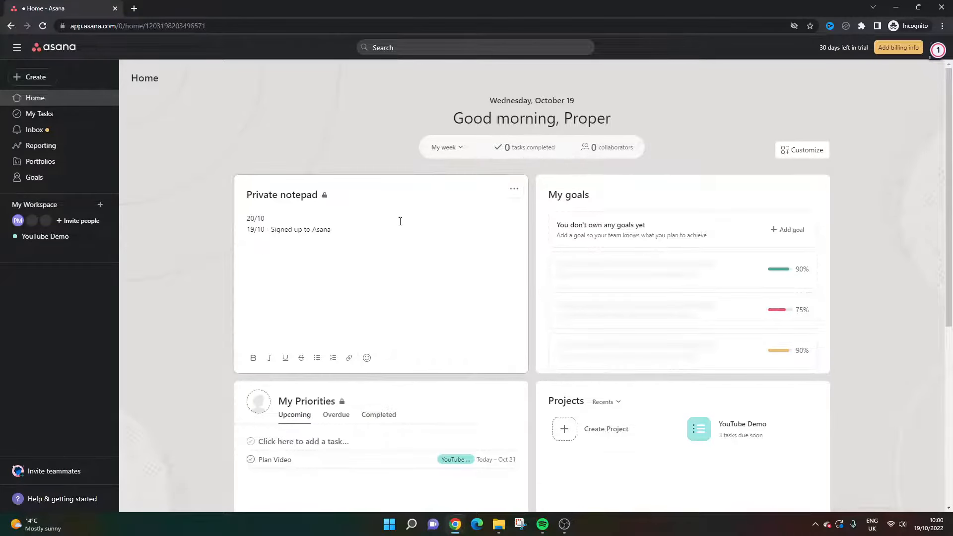
{"action": "left_click", "coordinate": [337, 241]}
{"action": "type", "text": "- Buld out project plan"}
{"action": "left_click", "coordinate": [279, 218]}
{"action": "type", "text": "i"}
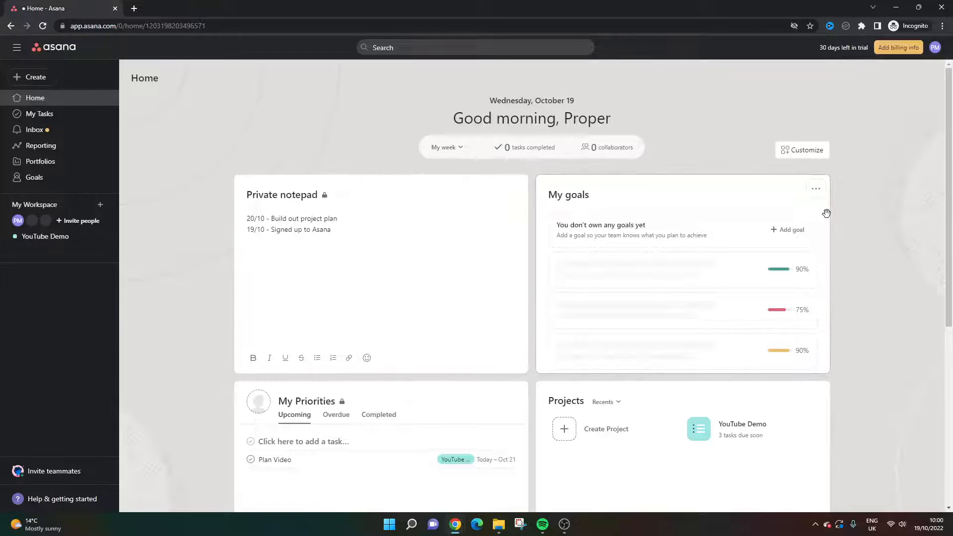
Start a new goal from the My goals widget and name it "Project to 50% Completion".
{"action": "left_click", "coordinate": [787, 231]}
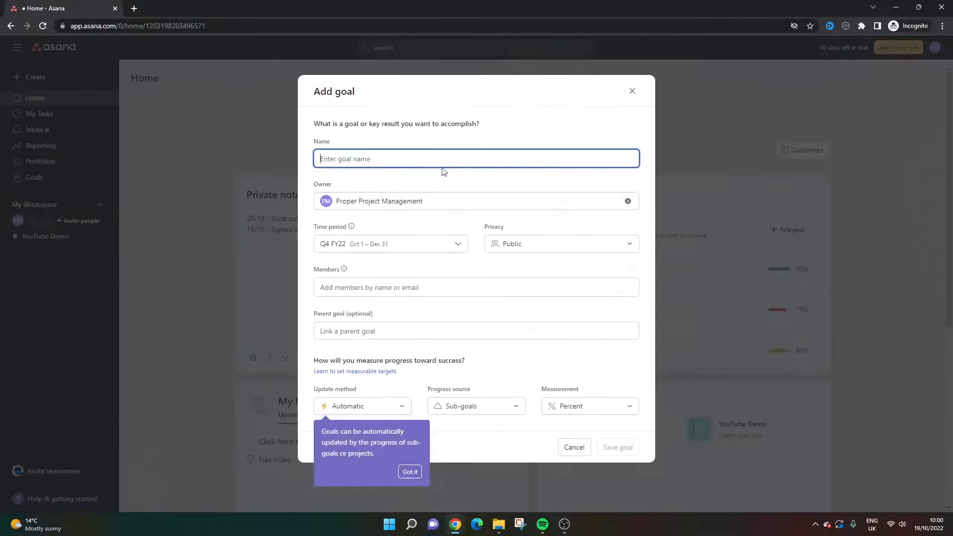
{"action": "left_click", "coordinate": [411, 472]}
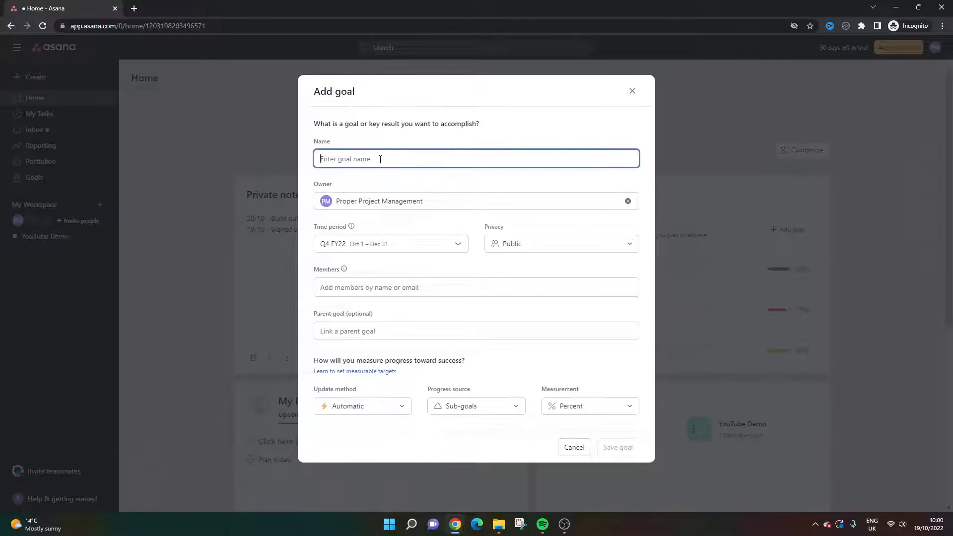
{"action": "type", "text": "Com"}
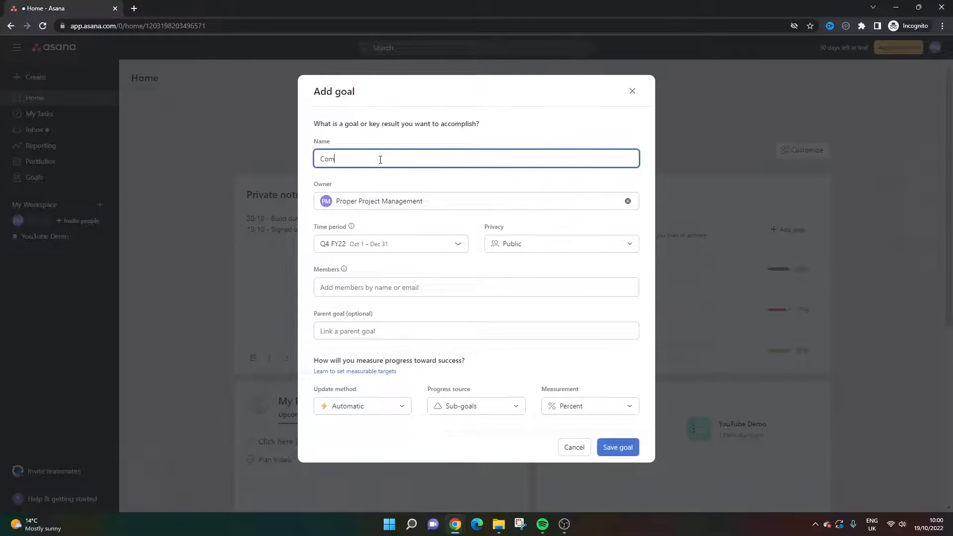
{"action": "key", "text": "BackSpace"}
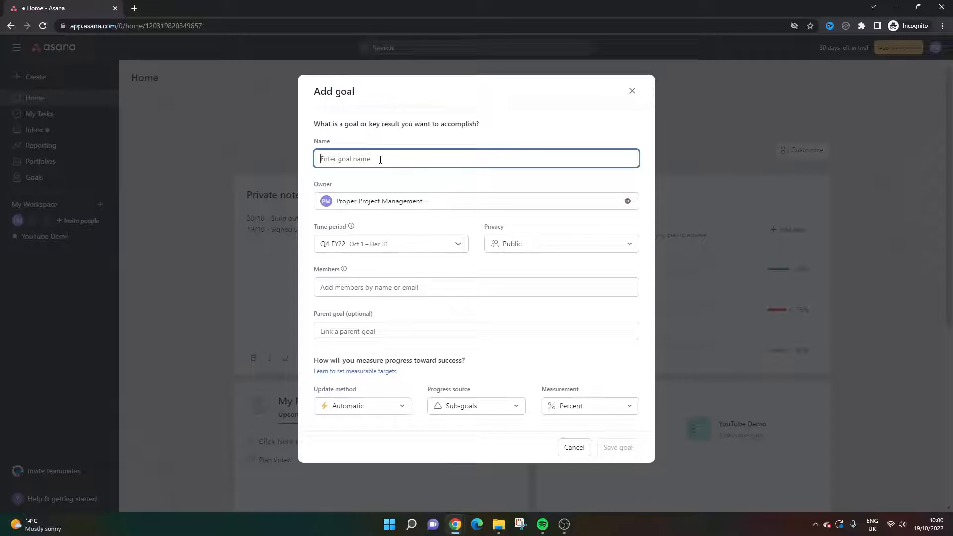
{"action": "type", "text": "P"}
{"action": "key", "text": "BackSpace"}
{"action": "type", "text": "Project to 50% Completion"}
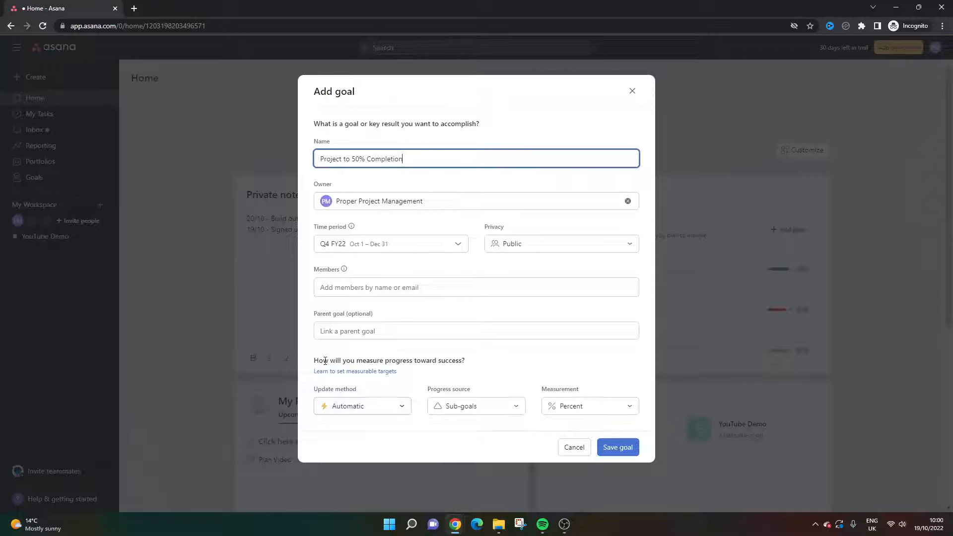
Review the goal's update method, progress source and measurement choices, keep Automatic, Sub-goals and Percent, and save the goal.
{"action": "double_click", "coordinate": [346, 361]}
{"action": "left_click", "coordinate": [485, 361]}
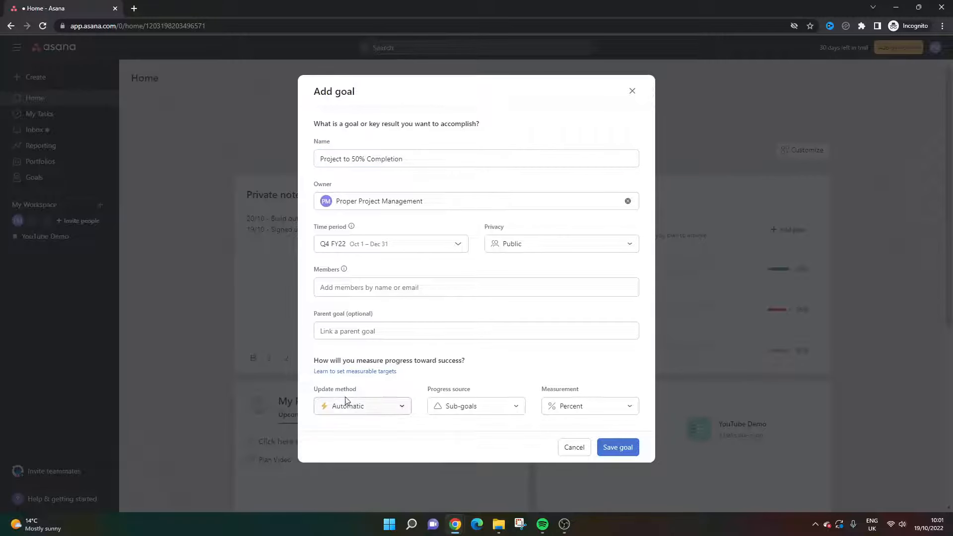
{"action": "left_click", "coordinate": [368, 408]}
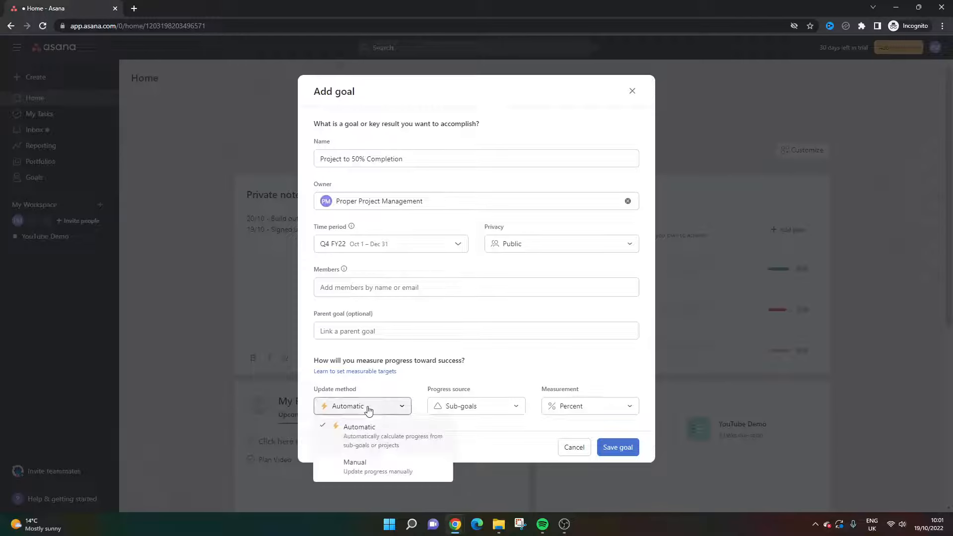
{"action": "left_click", "coordinate": [487, 381]}
{"action": "left_click", "coordinate": [495, 403]}
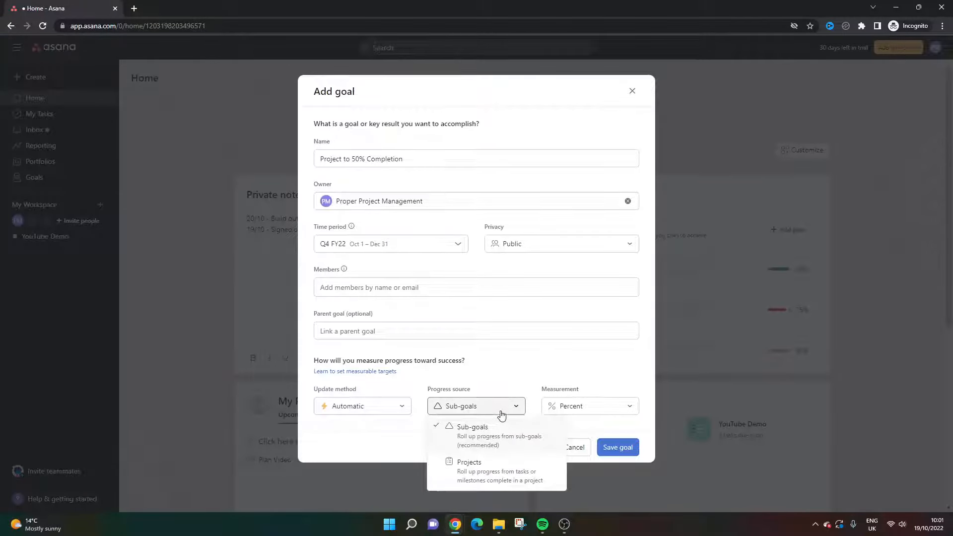
{"action": "left_click", "coordinate": [548, 369]}
{"action": "left_click", "coordinate": [601, 403]}
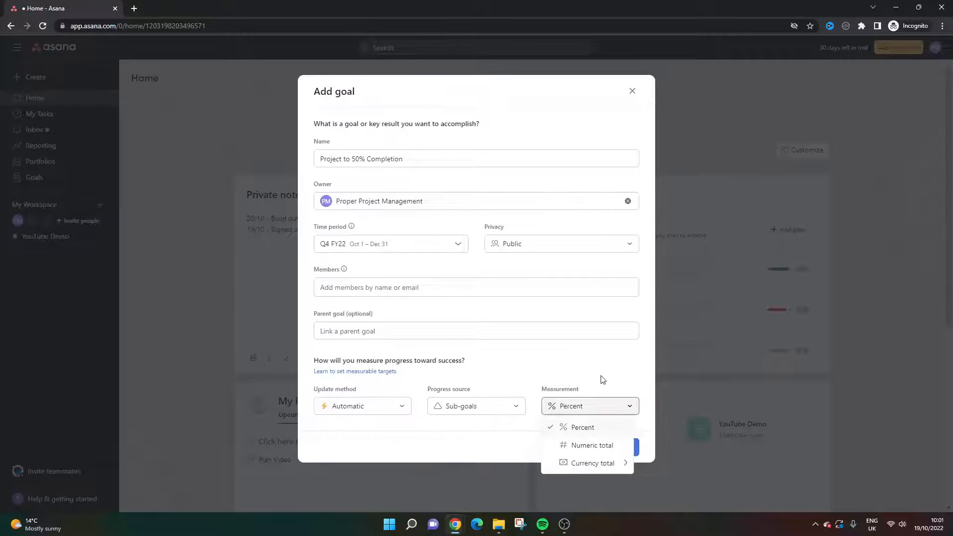
{"action": "left_click", "coordinate": [602, 380]}
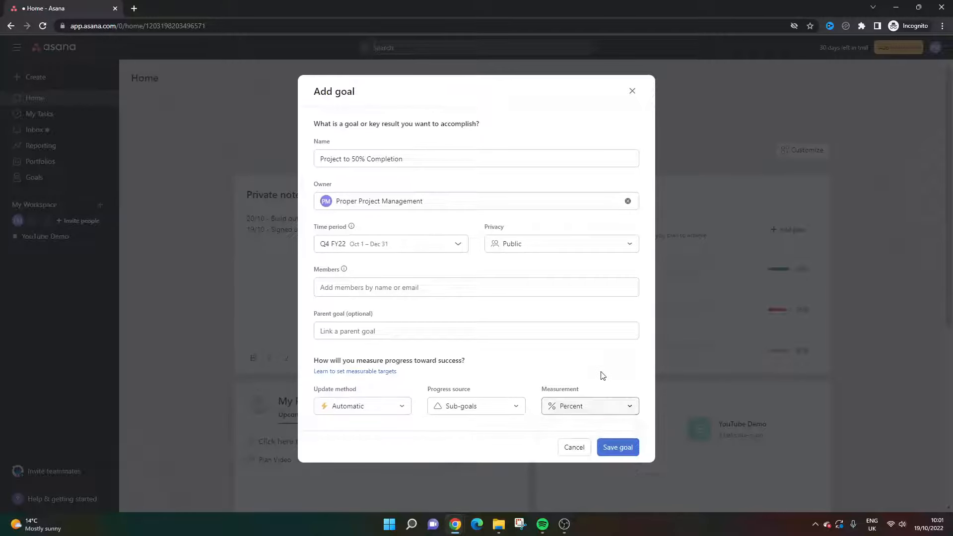
{"action": "left_click", "coordinate": [623, 446]}
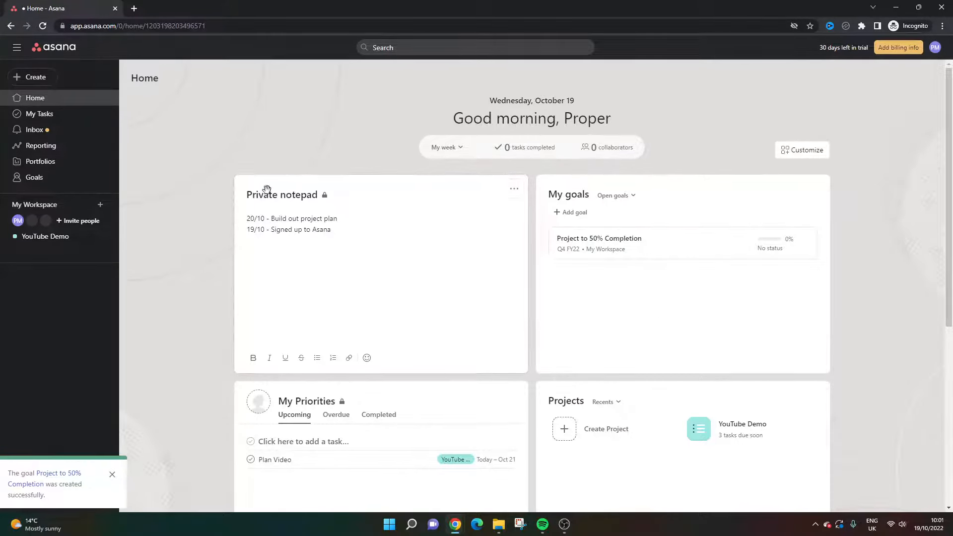
Examine the upcoming, overdue and completed views of My Priorities, the Projects widget and the collaborator filter choices in the People widget.
{"action": "scroll", "coordinate": [509, 234], "scroll_direction": "down", "scroll_amount": 3}
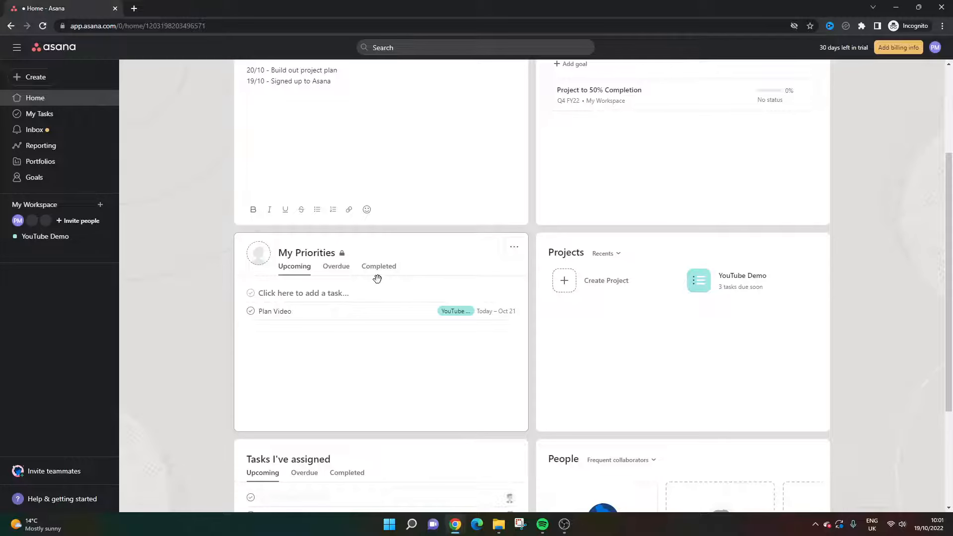
{"action": "left_click", "coordinate": [338, 269]}
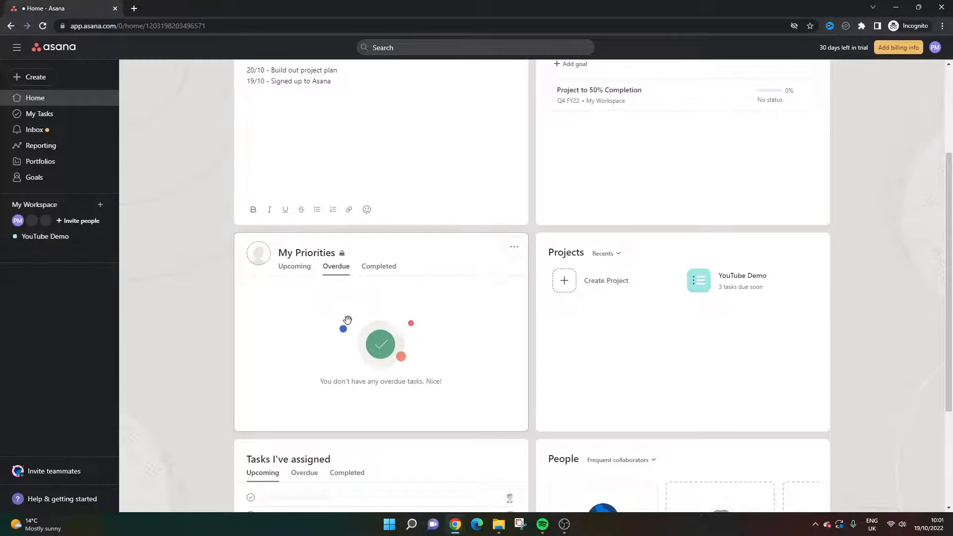
{"action": "left_click", "coordinate": [386, 263]}
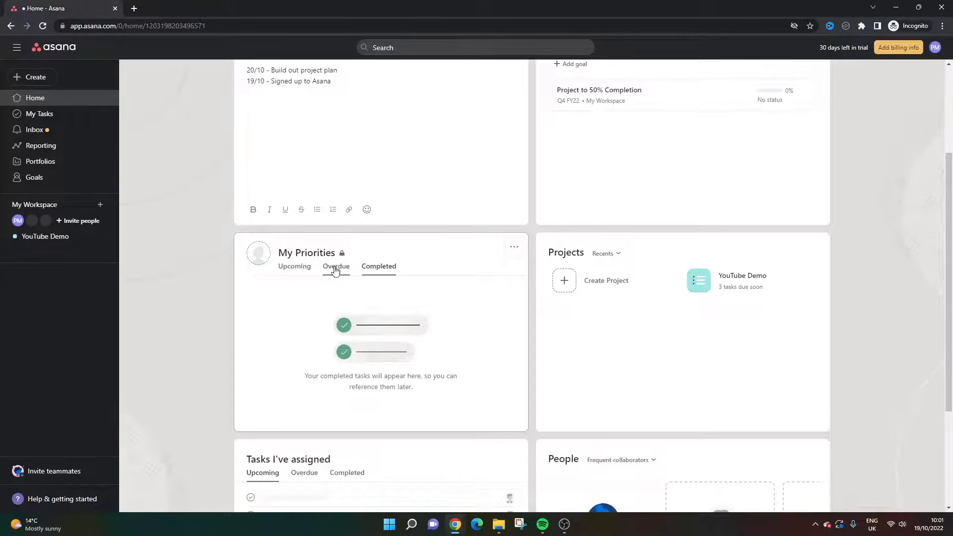
{"action": "left_click", "coordinate": [305, 272]}
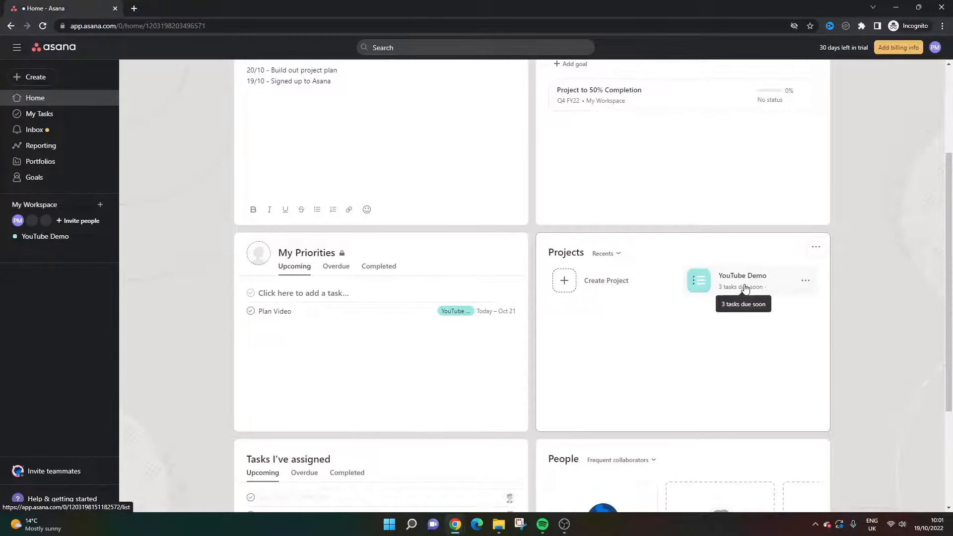
{"action": "scroll", "coordinate": [743, 291], "scroll_direction": "down", "scroll_amount": 3}
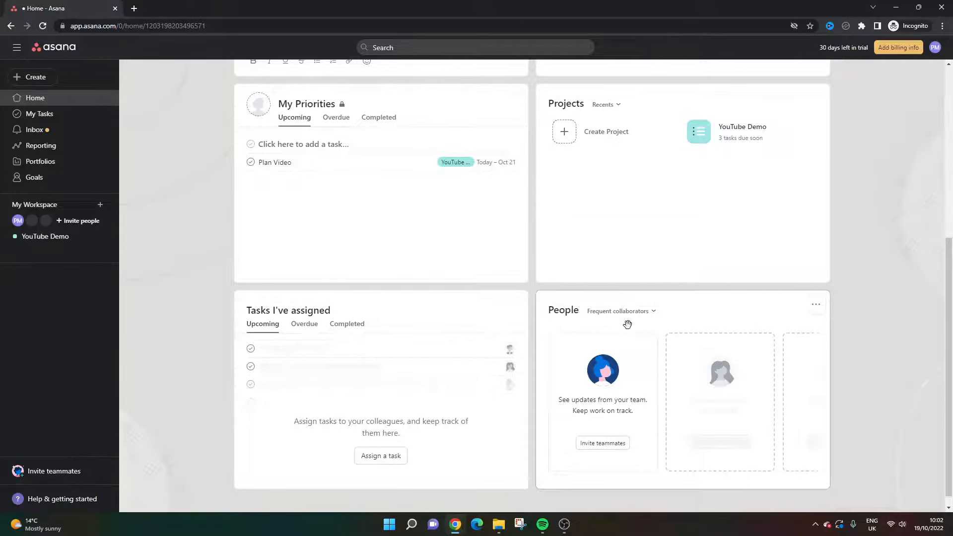
{"action": "left_click", "coordinate": [651, 313]}
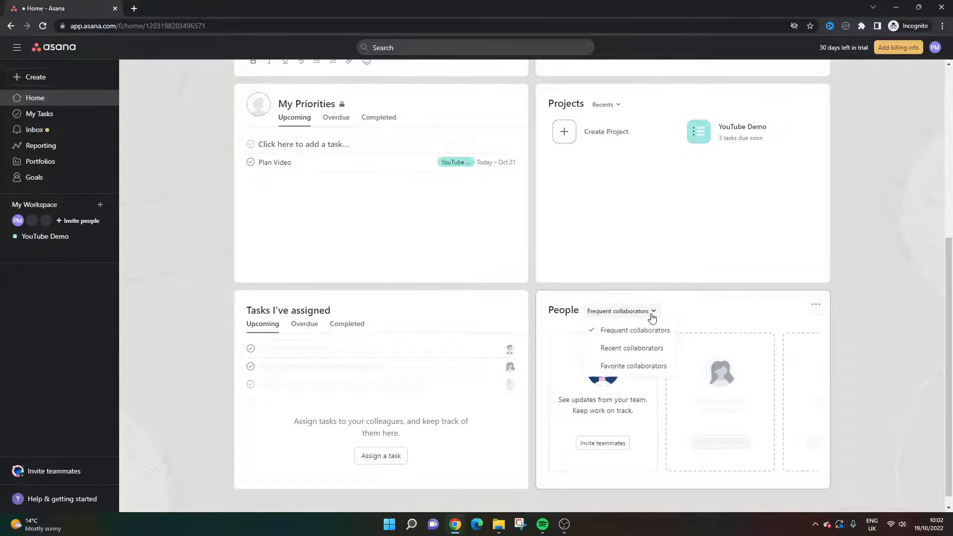
{"action": "left_click", "coordinate": [864, 320]}
{"action": "scroll", "coordinate": [576, 317], "scroll_direction": "up", "scroll_amount": 6}
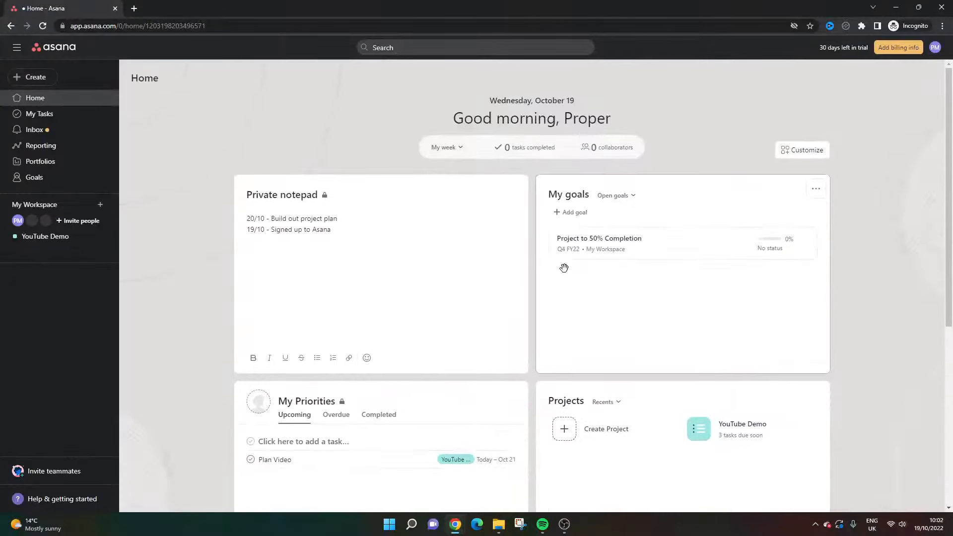
Open the YouTube Demo project, mark Plan Video complete with status On track, and move it to the Done section.
{"action": "scroll", "coordinate": [564, 268], "scroll_direction": "down", "scroll_amount": 2}
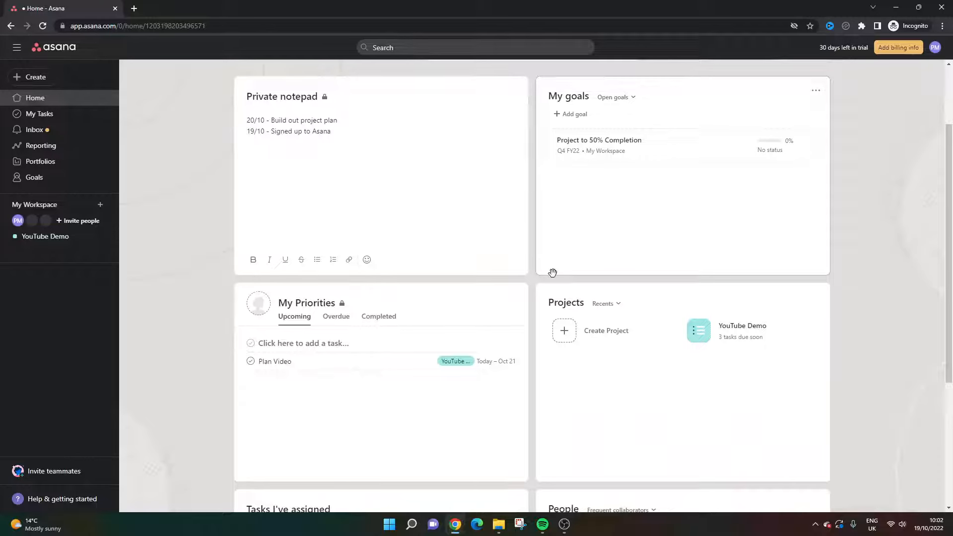
{"action": "left_click", "coordinate": [740, 328]}
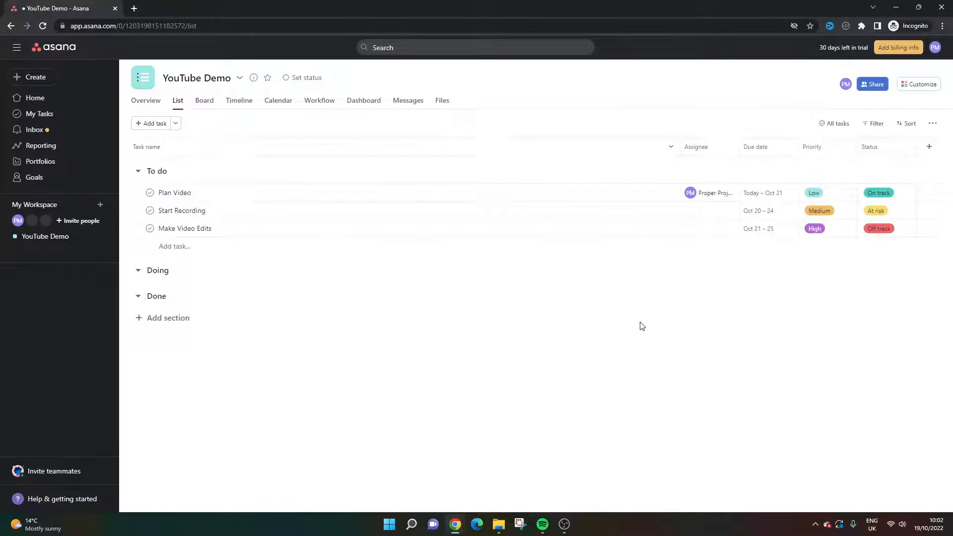
{"action": "left_click", "coordinate": [150, 193]}
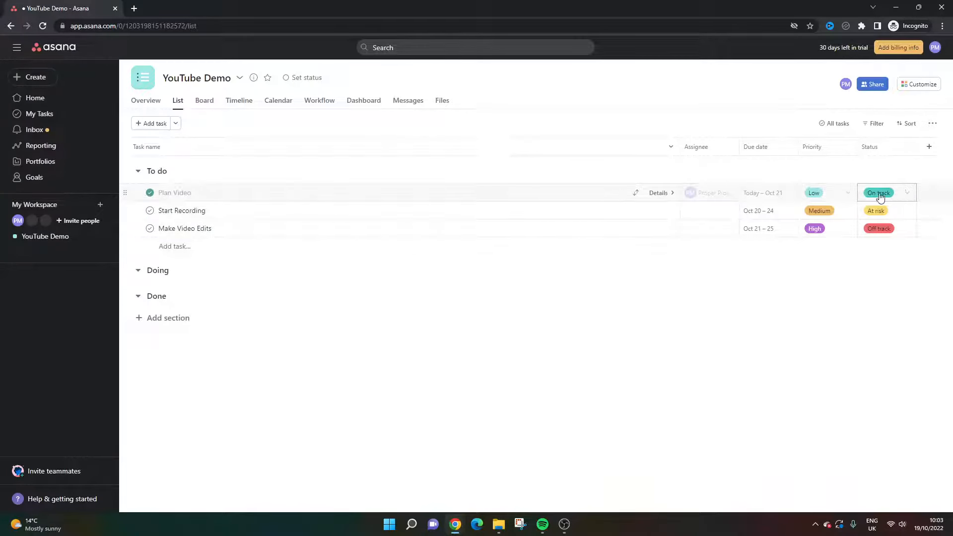
{"action": "left_click", "coordinate": [908, 193]}
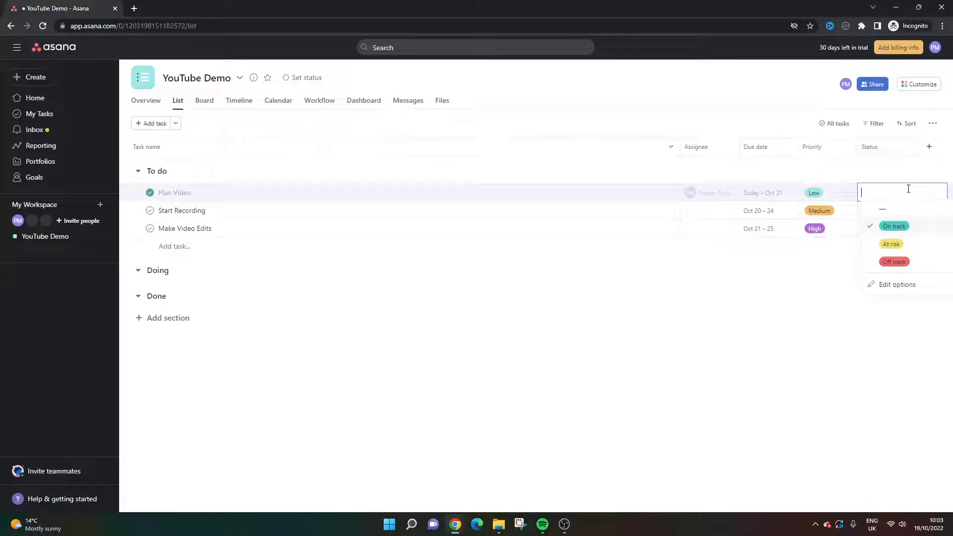
{"action": "left_click", "coordinate": [913, 227]}
{"action": "left_click_drag", "start_coordinate": [127, 193], "coordinate": [137, 311]}
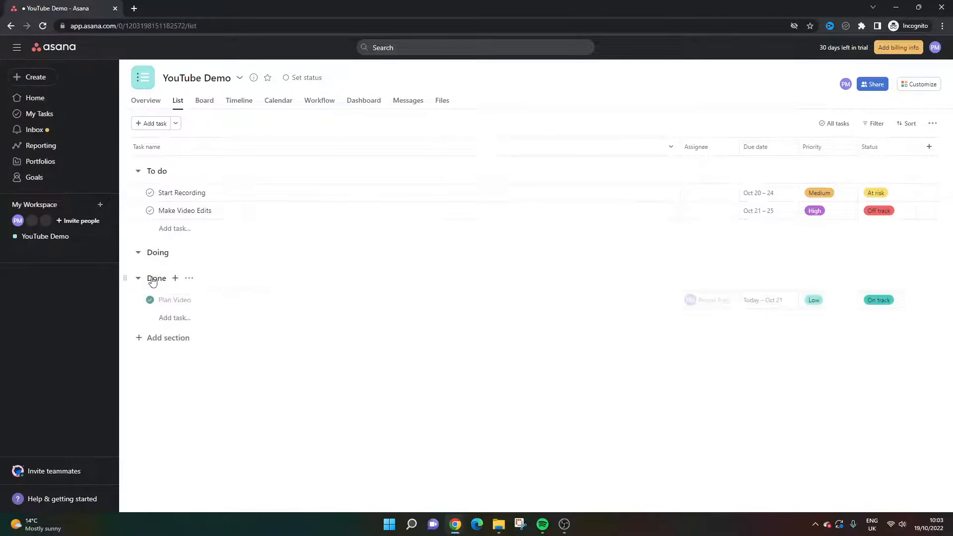
Move Start Recording to the Doing section and add a task named "Upload to YouTube" to the To do section.
{"action": "left_click", "coordinate": [125, 191]}
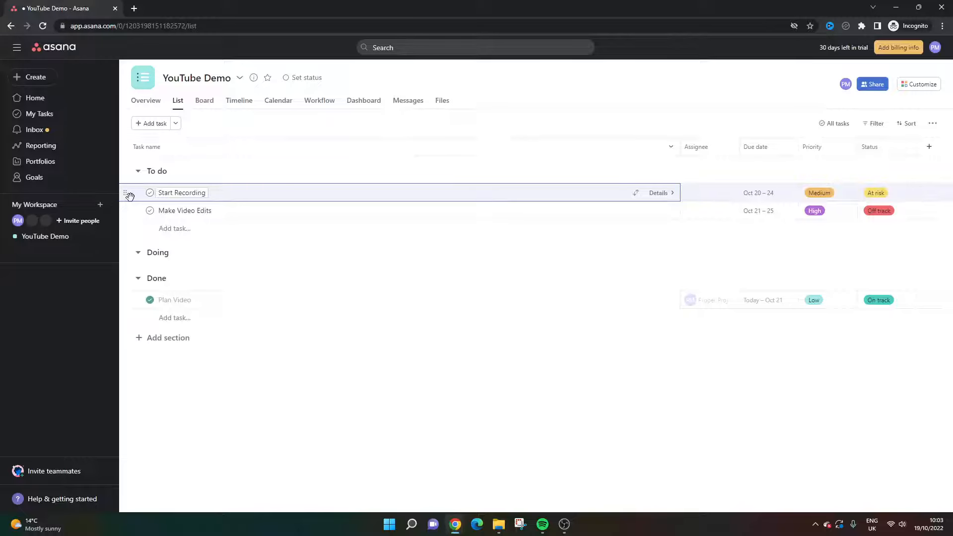
{"action": "left_click_drag", "start_coordinate": [128, 192], "coordinate": [138, 254]}
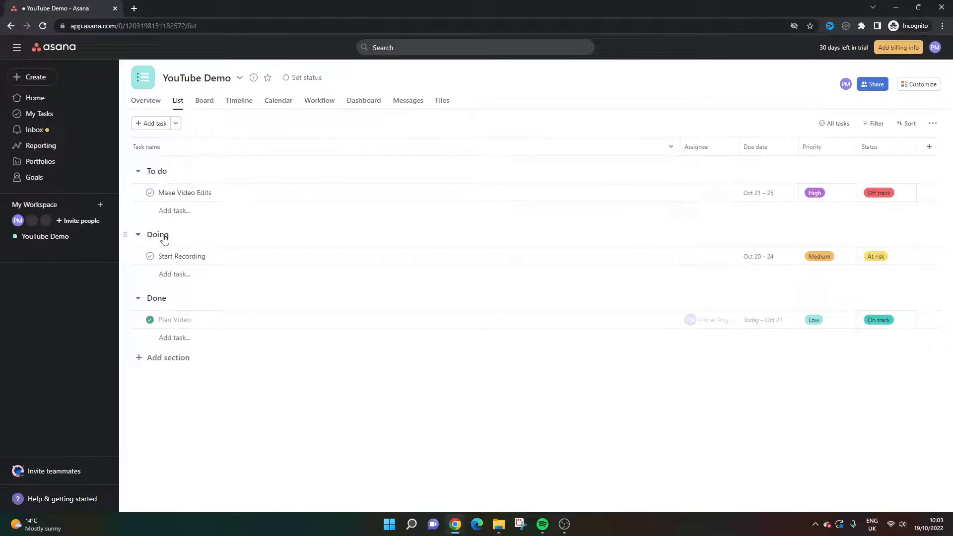
{"action": "left_click", "coordinate": [180, 210]}
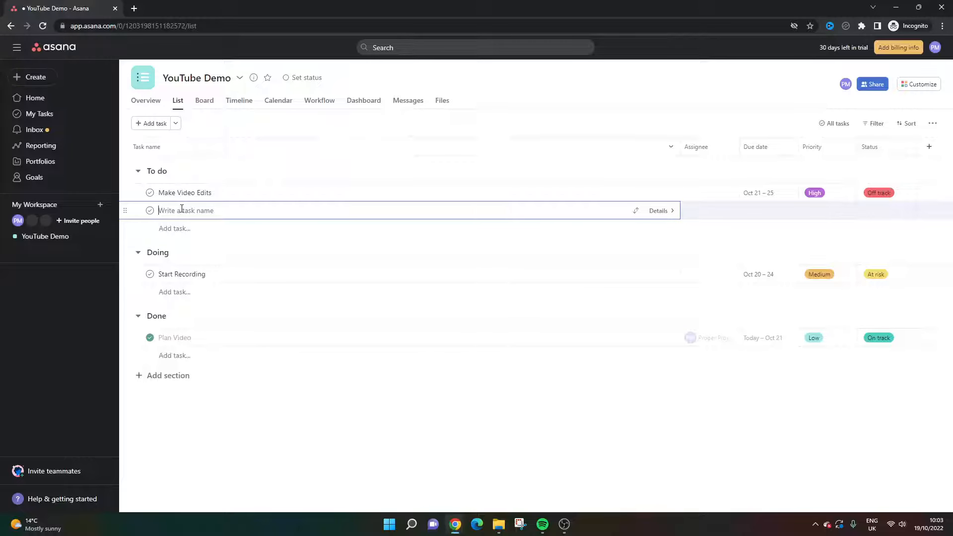
{"action": "type", "text": "Upload to Youtu"}
{"action": "key", "text": "BackSpace"}
{"action": "key", "text": "BackSpace"}
{"action": "left_click", "coordinate": [477, 427]}
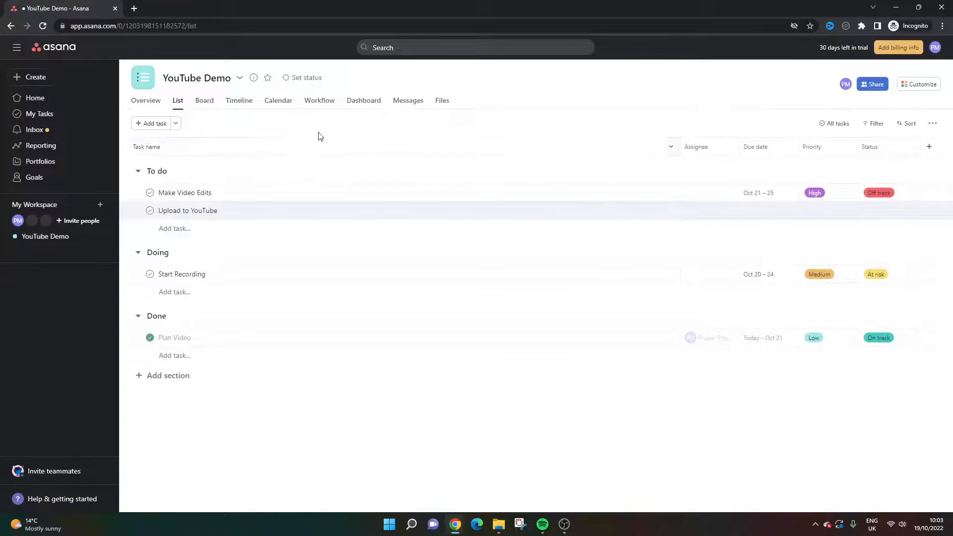
Narrow the Task name column so the other columns sit closer to the task names.
{"action": "left_click_drag", "start_coordinate": [680, 141], "coordinate": [298, 149]}
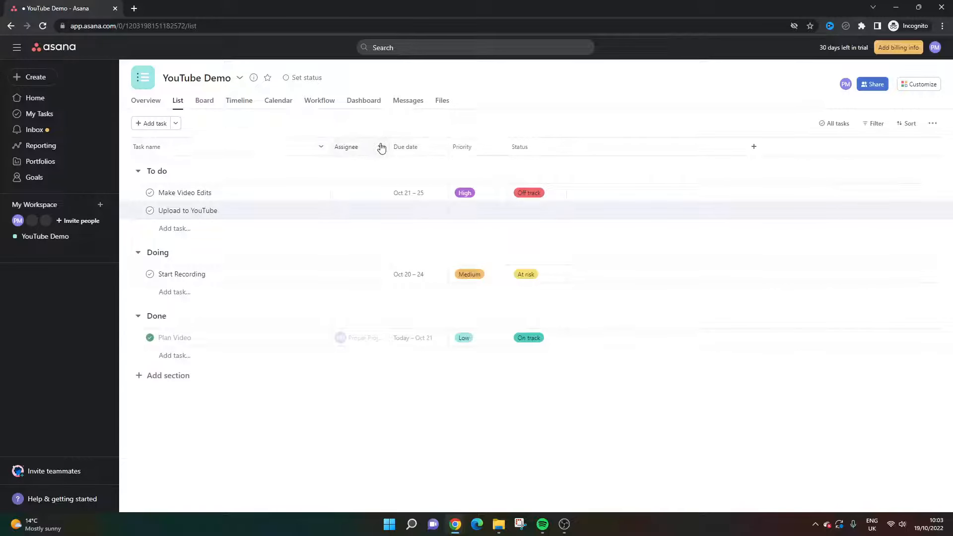
{"action": "mouse_move", "coordinate": [331, 143]}
{"action": "left_mouse_down"}
{"action": "mouse_move", "coordinate": [451, 144]}
{"action": "mouse_move", "coordinate": [327, 144]}
{"action": "left_mouse_up"}
{"action": "mouse_move", "coordinate": [389, 143]}
{"action": "left_mouse_down"}
{"action": "mouse_move", "coordinate": [437, 144]}
{"action": "mouse_move", "coordinate": [381, 145]}
{"action": "left_mouse_up"}
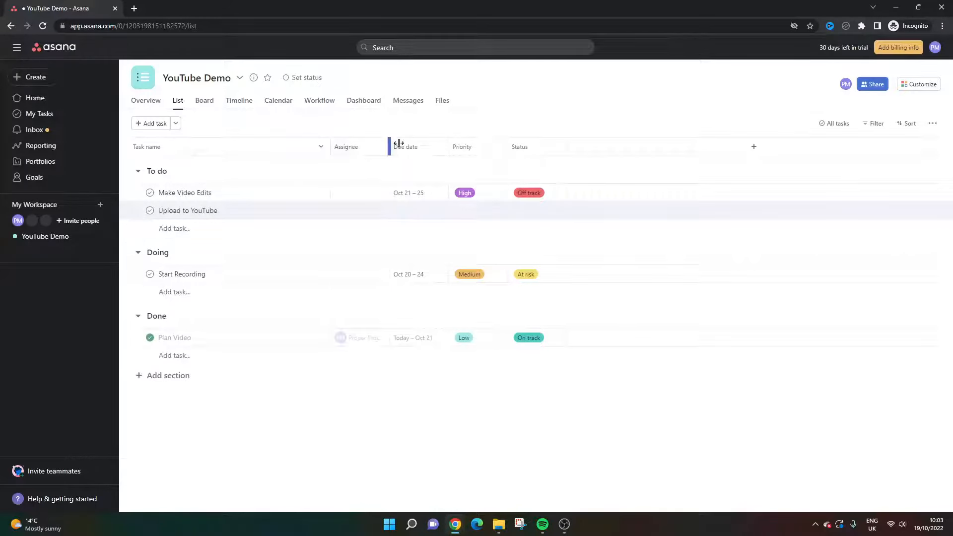
Examine the assignee, due date and priority choices for the Make Video Edits task without changing them.
{"action": "left_click", "coordinate": [359, 198]}
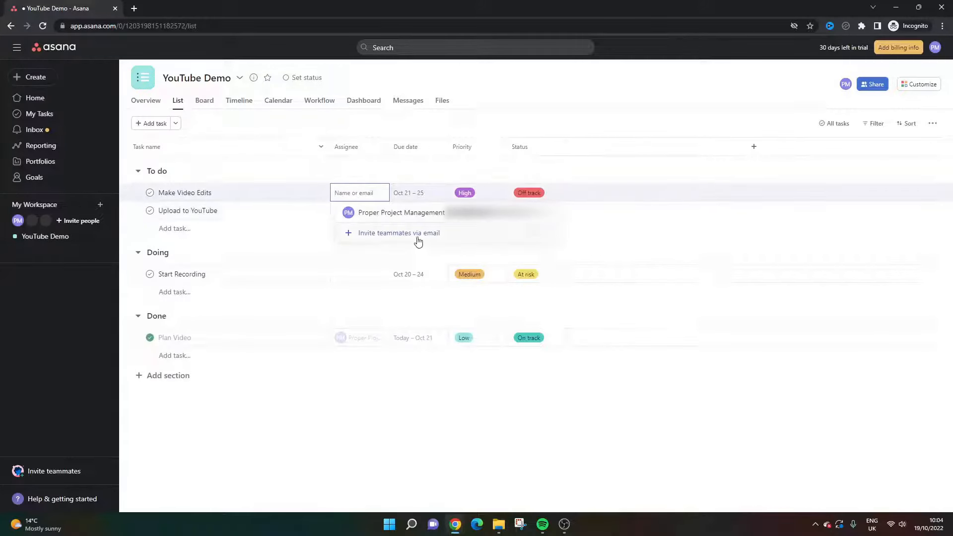
{"action": "left_click", "coordinate": [669, 368]}
{"action": "left_click", "coordinate": [359, 192]}
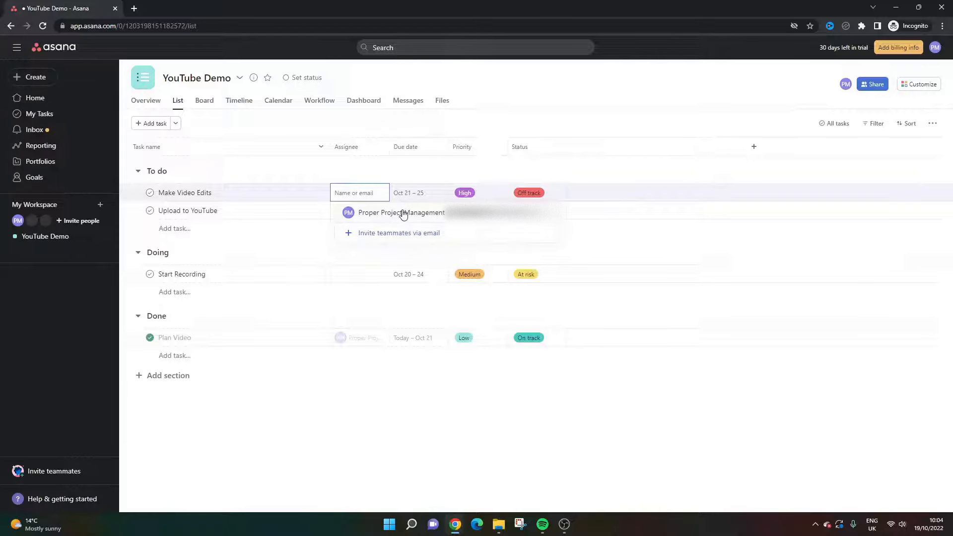
{"action": "left_click", "coordinate": [463, 420]}
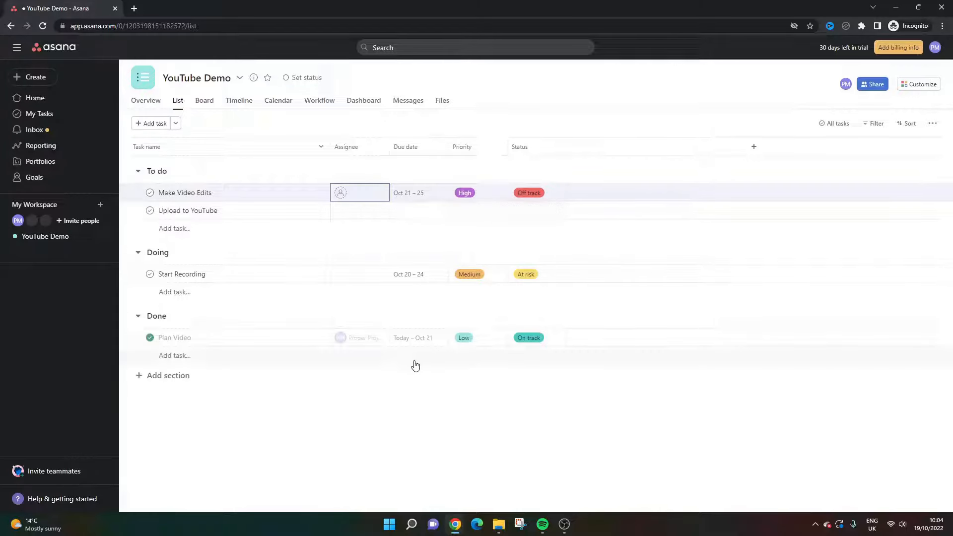
{"action": "left_click", "coordinate": [410, 192]}
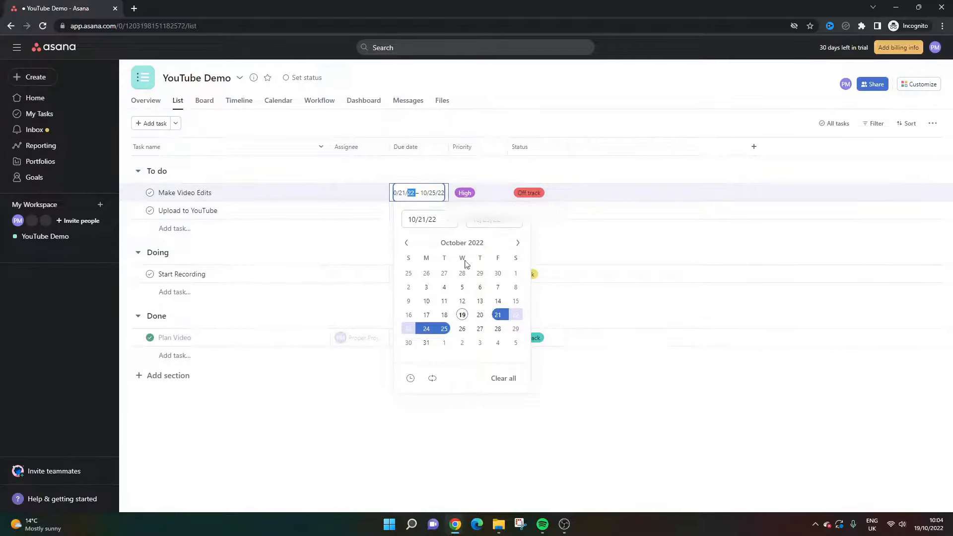
{"action": "left_click", "coordinate": [500, 417]}
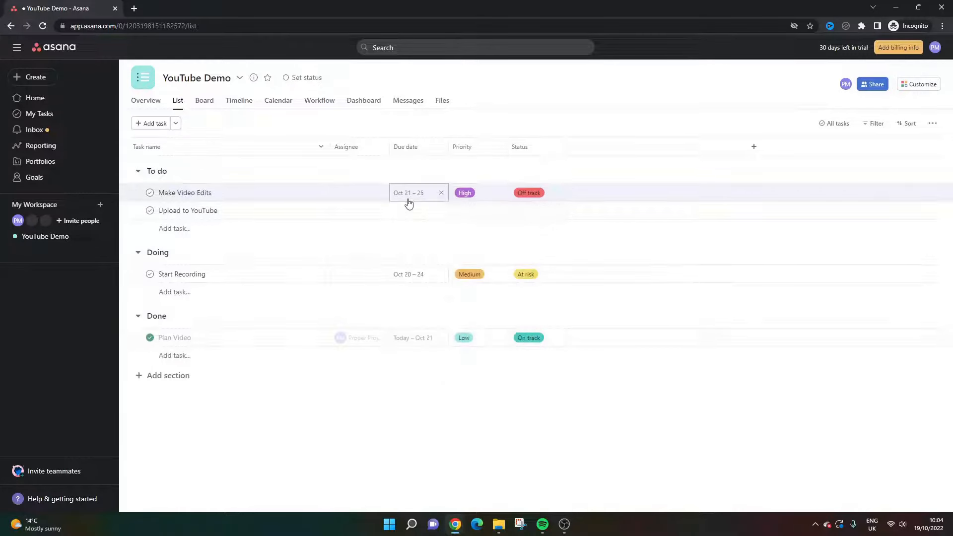
{"action": "double_click", "coordinate": [411, 195]}
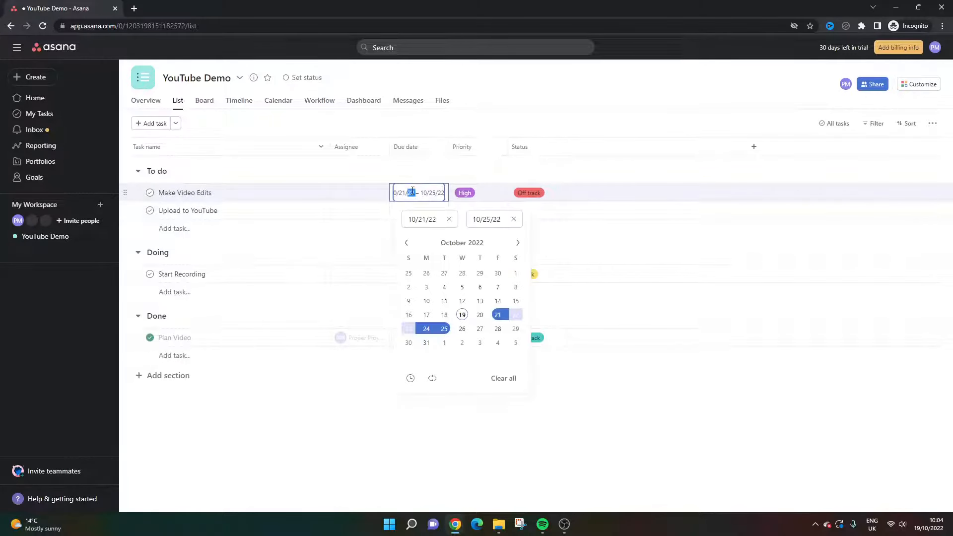
{"action": "left_click", "coordinate": [571, 415]}
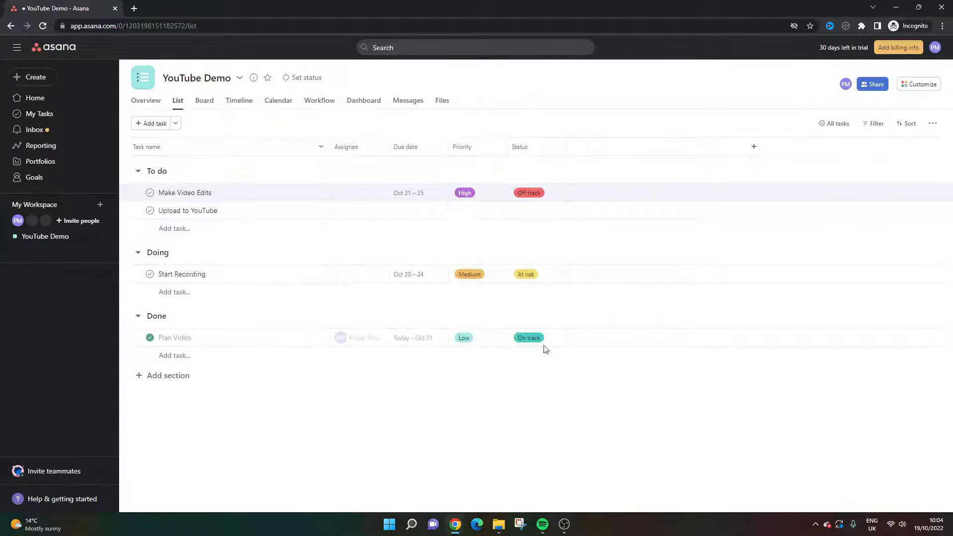
{"action": "left_click", "coordinate": [482, 192]}
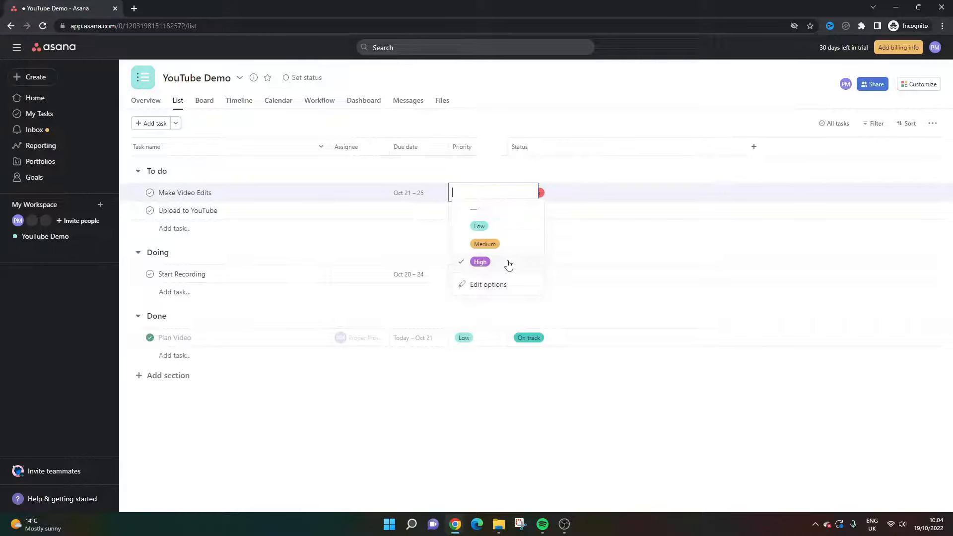
{"action": "left_click", "coordinate": [565, 352]}
Set the priority of Upload to YouTube and Start Recording to High, and of Plan Video to Medium.
{"action": "left_click", "coordinate": [477, 214]}
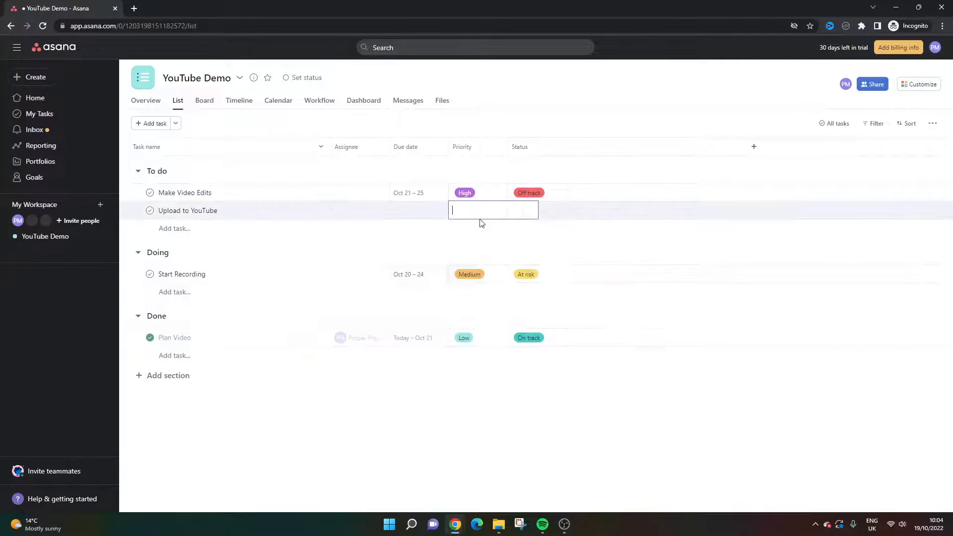
{"action": "left_click", "coordinate": [485, 279]}
{"action": "left_click", "coordinate": [486, 274]}
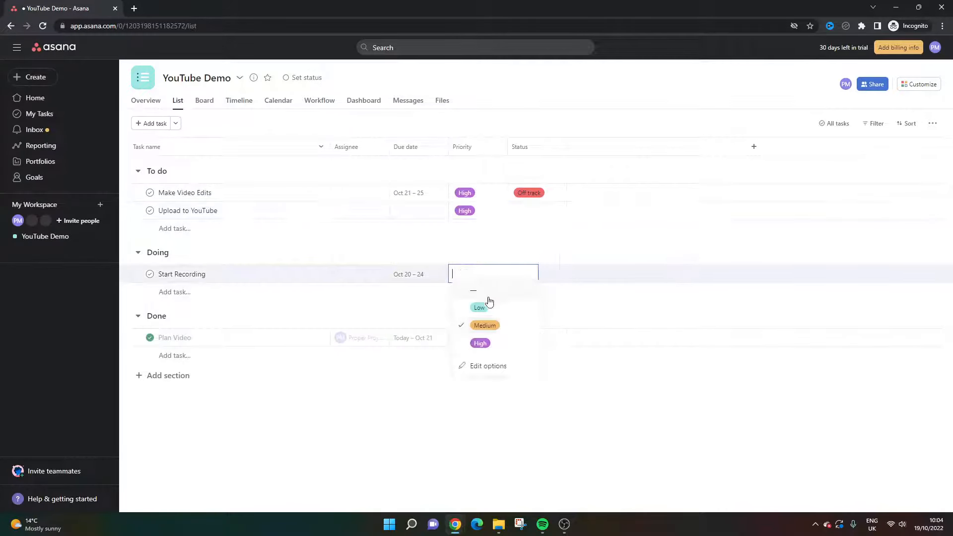
{"action": "left_click", "coordinate": [491, 341]}
{"action": "left_click", "coordinate": [491, 338]}
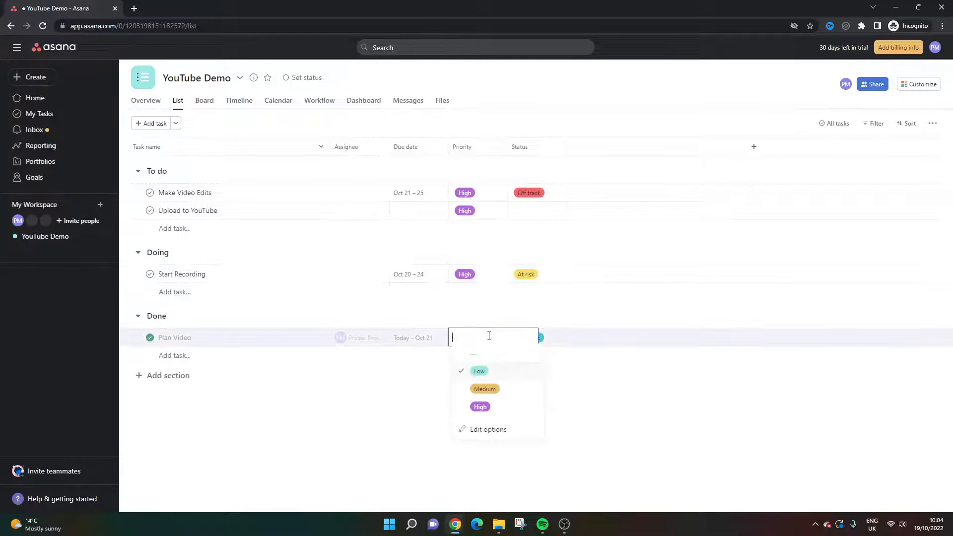
{"action": "left_click", "coordinate": [504, 393]}
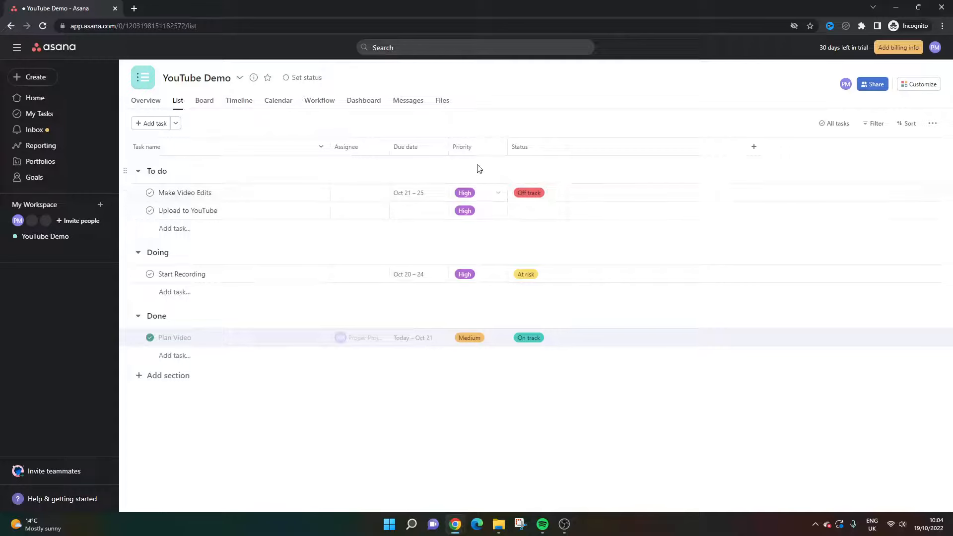
Examine the status choices for the Make Video Edits task and keep its current status.
{"action": "left_click", "coordinate": [532, 193]}
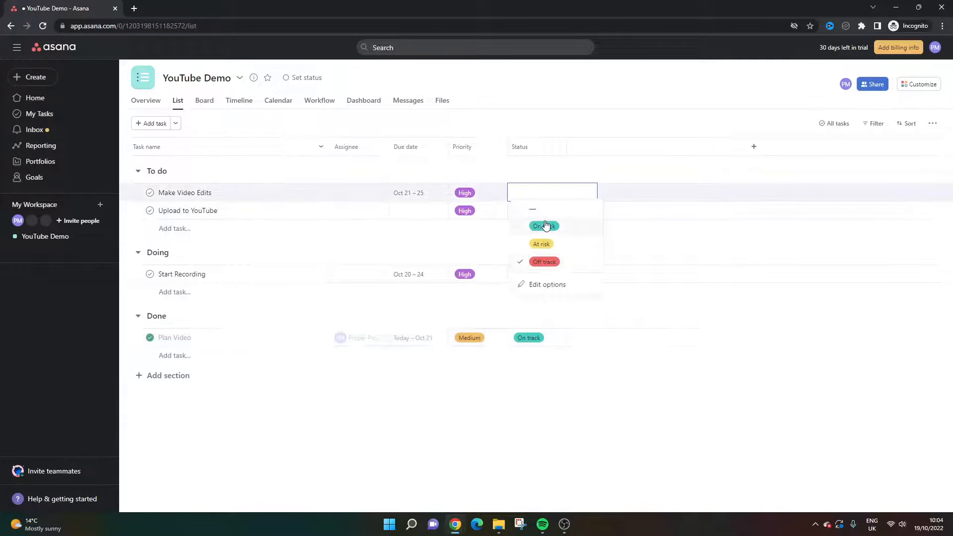
{"action": "left_click", "coordinate": [646, 395]}
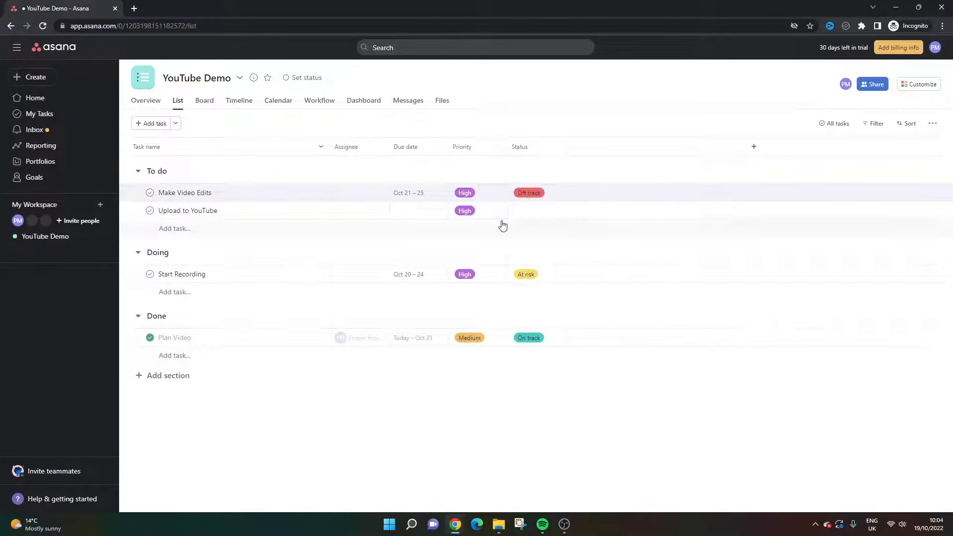
{"action": "left_click", "coordinate": [469, 194]}
{"action": "left_click", "coordinate": [542, 193]}
Try adding another option to the Priority field, remove the blank option, and leave the field's settings without saving.
{"action": "left_click", "coordinate": [480, 189]}
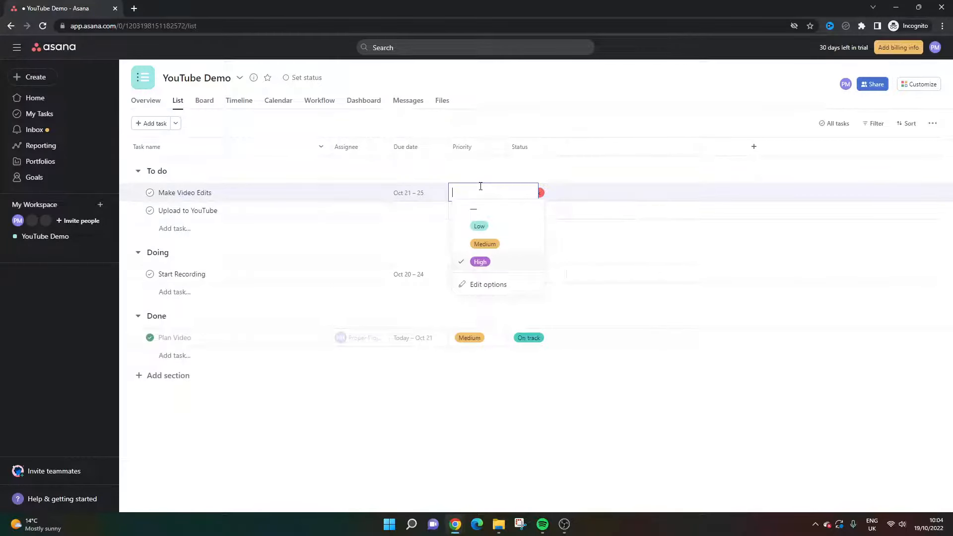
{"action": "left_click", "coordinate": [507, 284]}
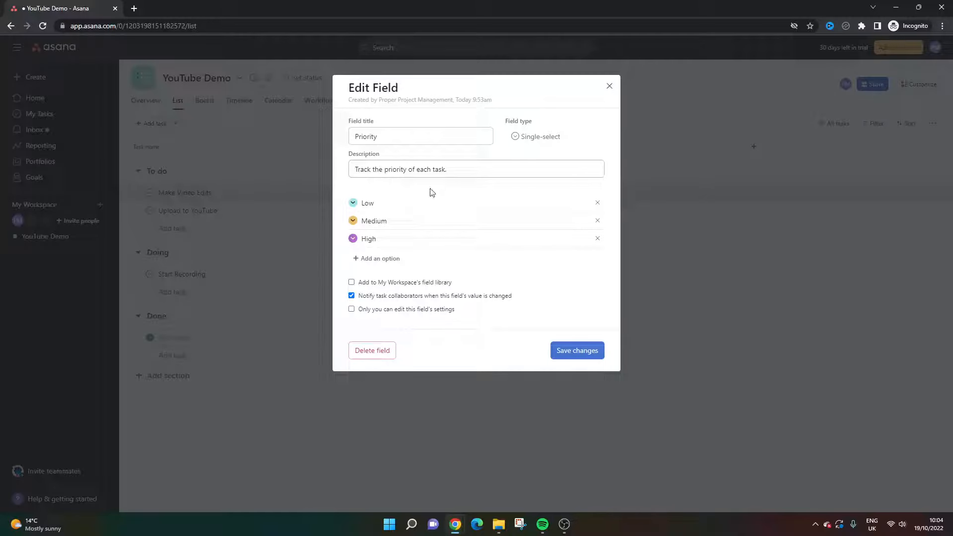
{"action": "left_click", "coordinate": [388, 259]}
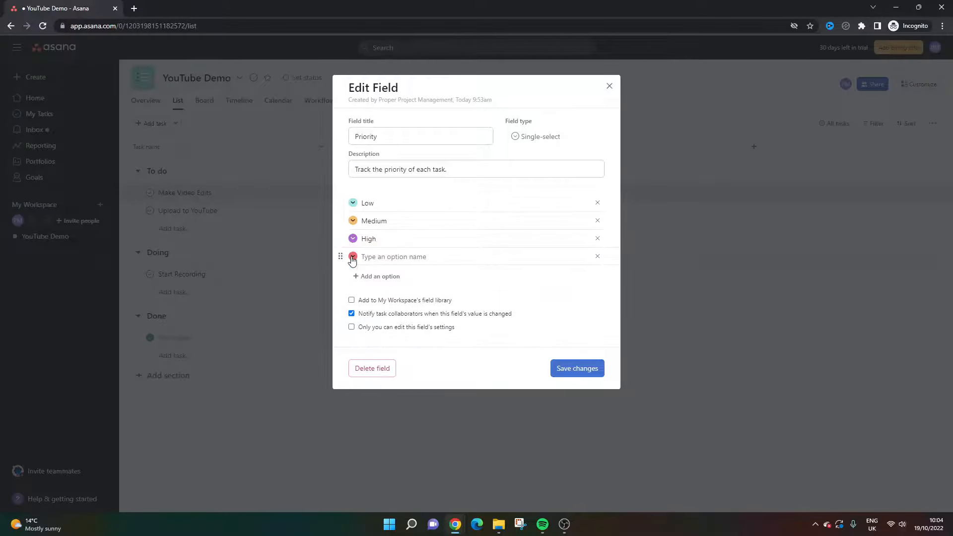
{"action": "left_click", "coordinate": [353, 257]}
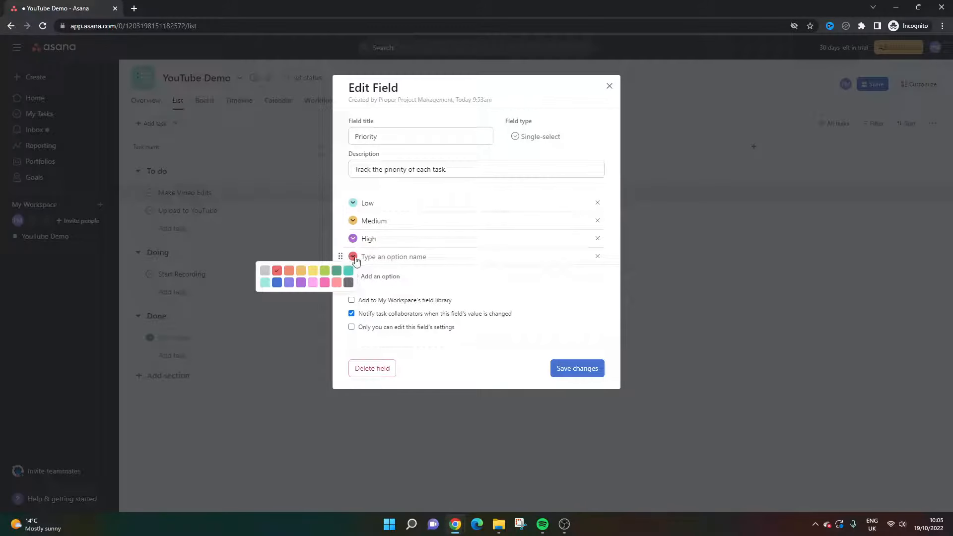
{"action": "left_click", "coordinate": [412, 257]}
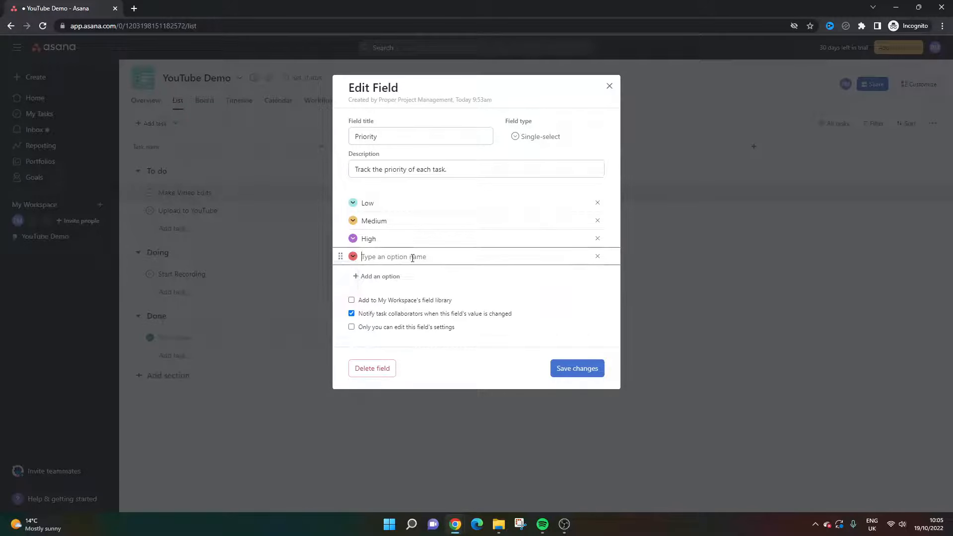
{"action": "left_click", "coordinate": [597, 258]}
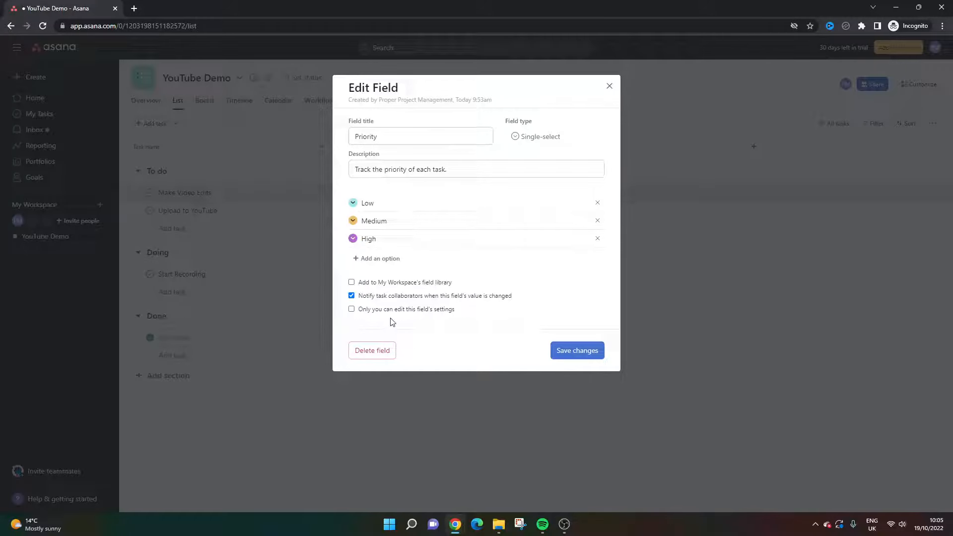
{"action": "left_click", "coordinate": [610, 88]}
{"action": "left_click", "coordinate": [557, 171]}
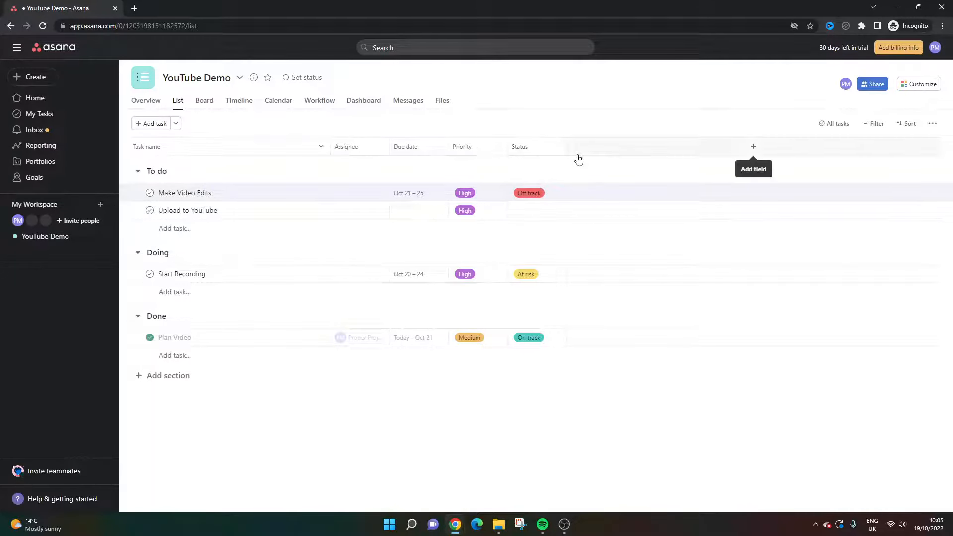
Start a new custom field for the project titled "% Complete" with Number as its field type.
{"action": "left_click", "coordinate": [754, 148]}
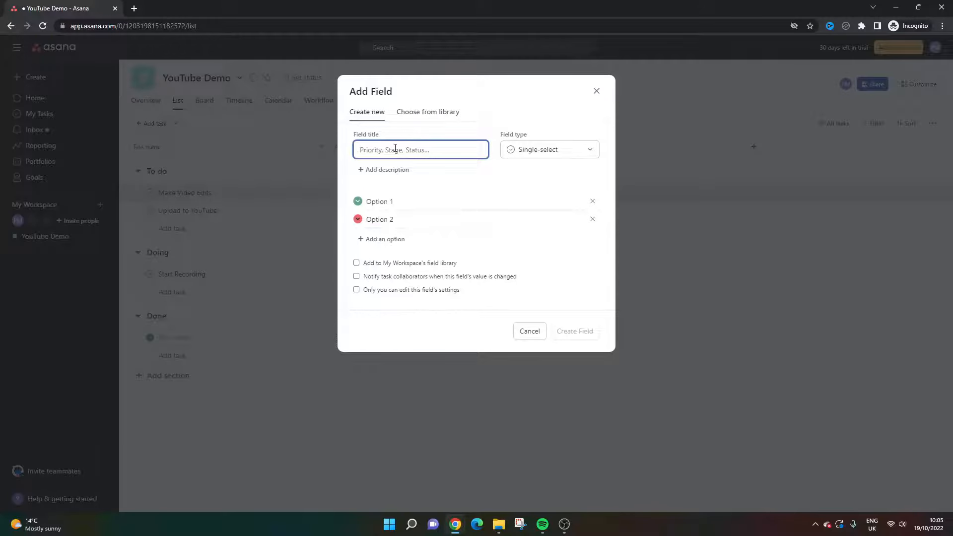
{"action": "type", "text": "Hello"}
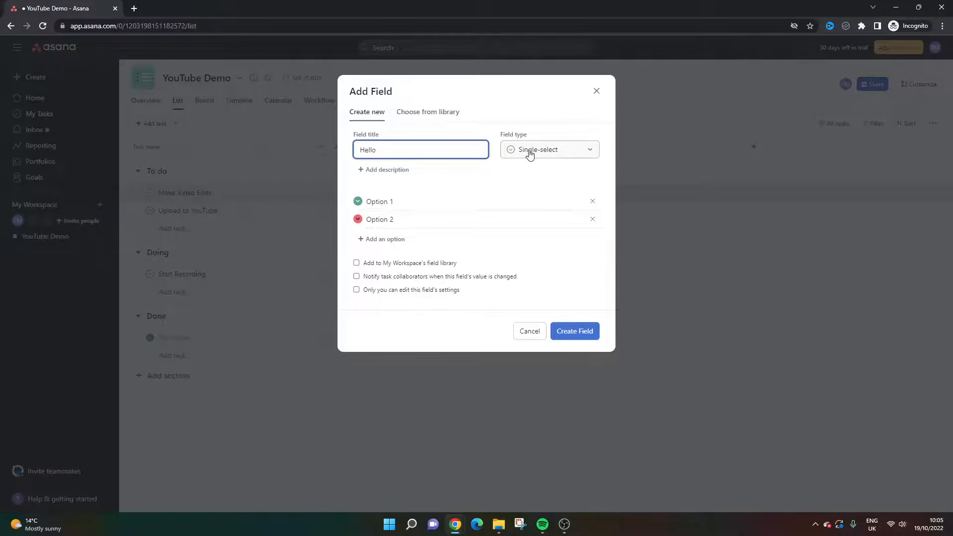
{"action": "double_click", "coordinate": [433, 144]}
{"action": "type", "text": "% Complete"}
{"action": "left_click", "coordinate": [538, 155]}
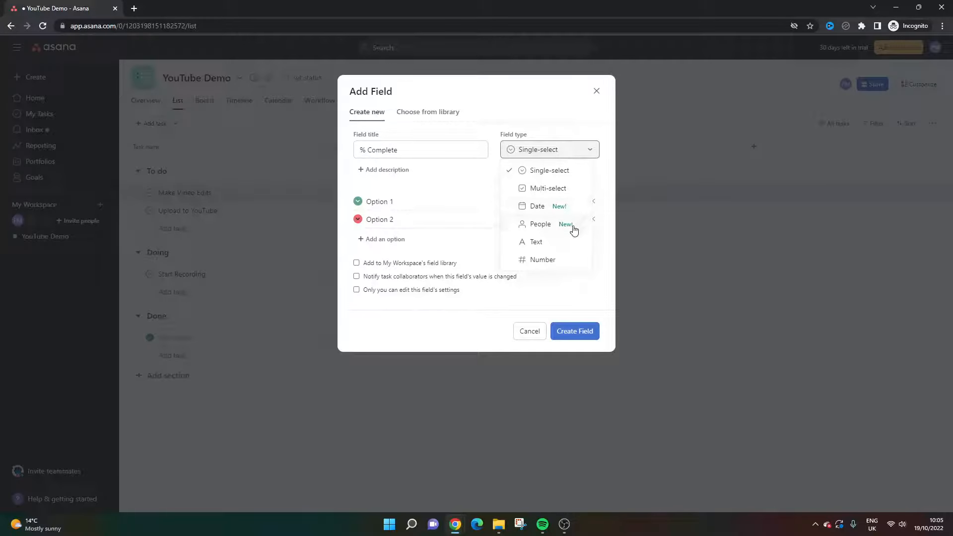
{"action": "left_click", "coordinate": [564, 262]}
Set the number format to Percent, keep 0 decimals, and create the field.
{"action": "left_click", "coordinate": [398, 224]}
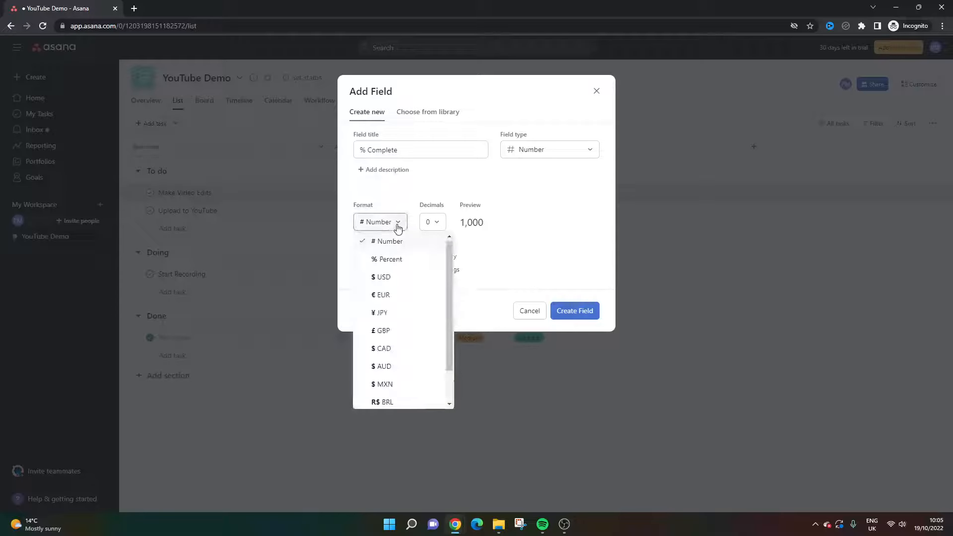
{"action": "left_click", "coordinate": [387, 190]}
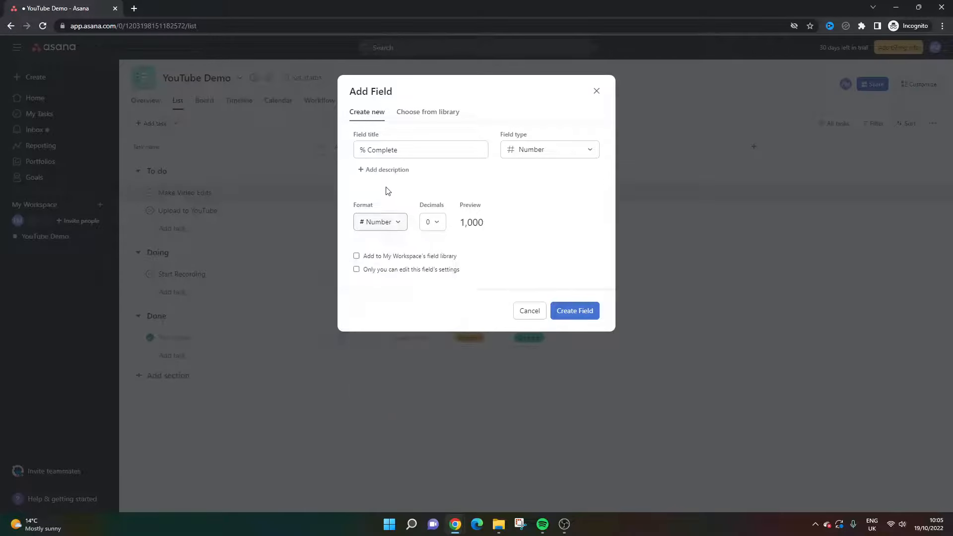
{"action": "left_click", "coordinate": [387, 222]}
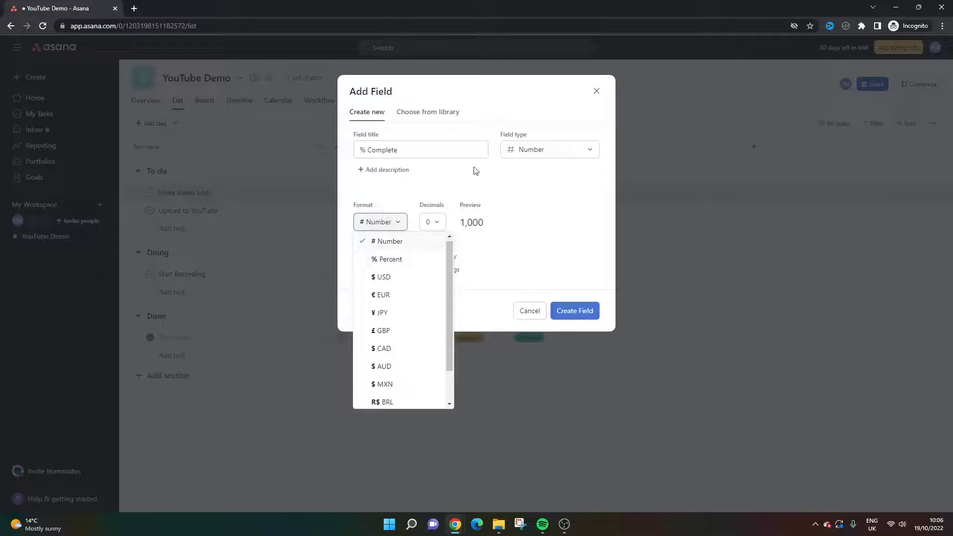
{"action": "left_click", "coordinate": [402, 261]}
{"action": "left_click", "coordinate": [437, 228]}
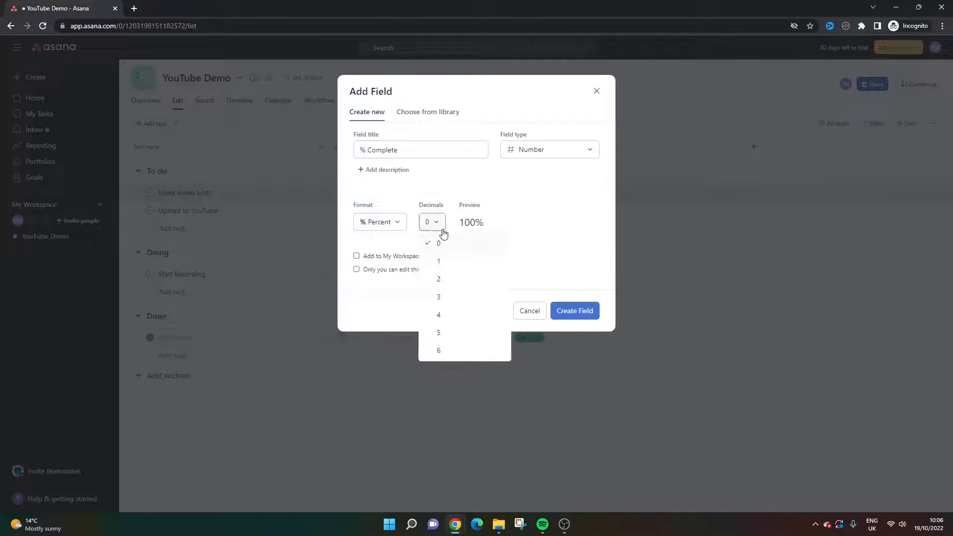
{"action": "left_click", "coordinate": [439, 229]}
{"action": "left_click", "coordinate": [570, 304]}
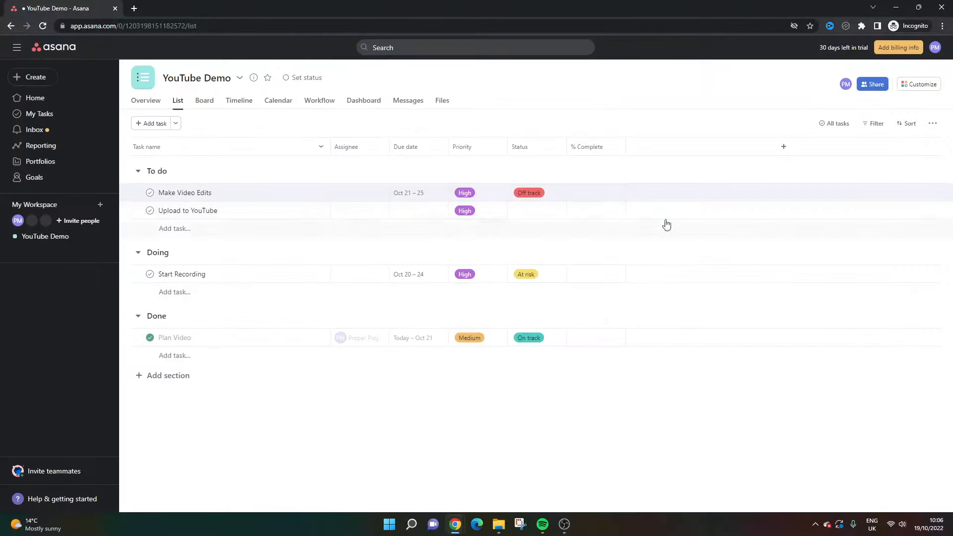
Set the % Complete of the Plan Video task to 100 and of the Start Recording task to 50.
{"action": "left_click", "coordinate": [596, 340]}
{"action": "type", "text": "100"}
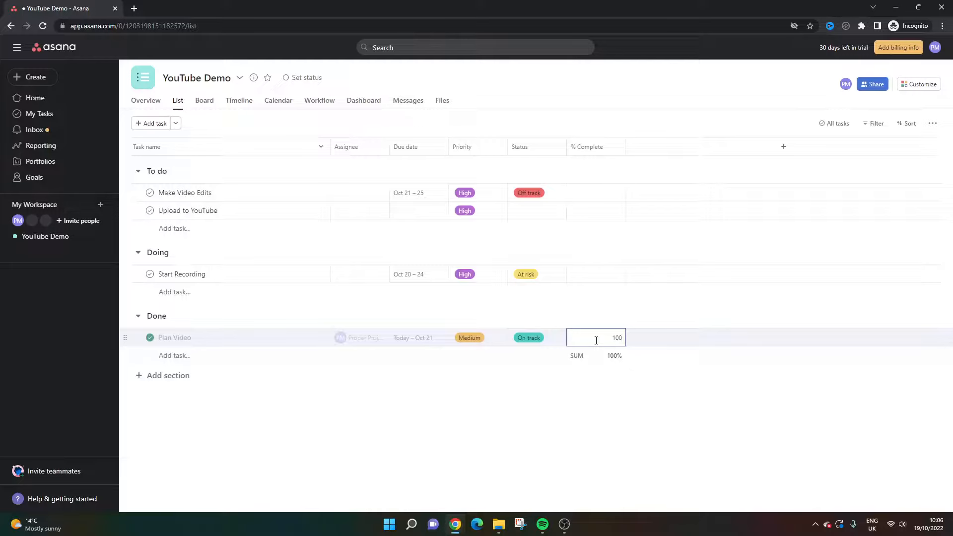
{"action": "left_click", "coordinate": [647, 399]}
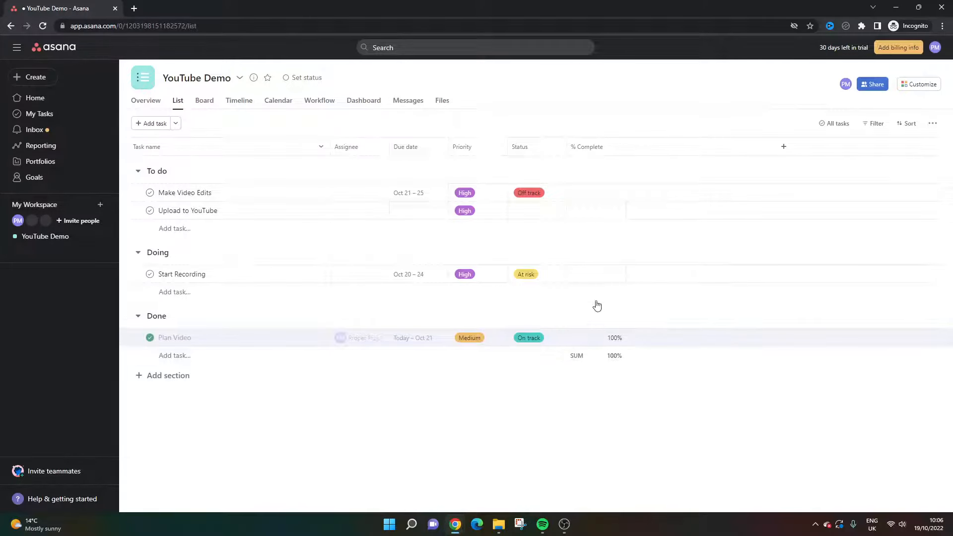
{"action": "left_click", "coordinate": [599, 271]}
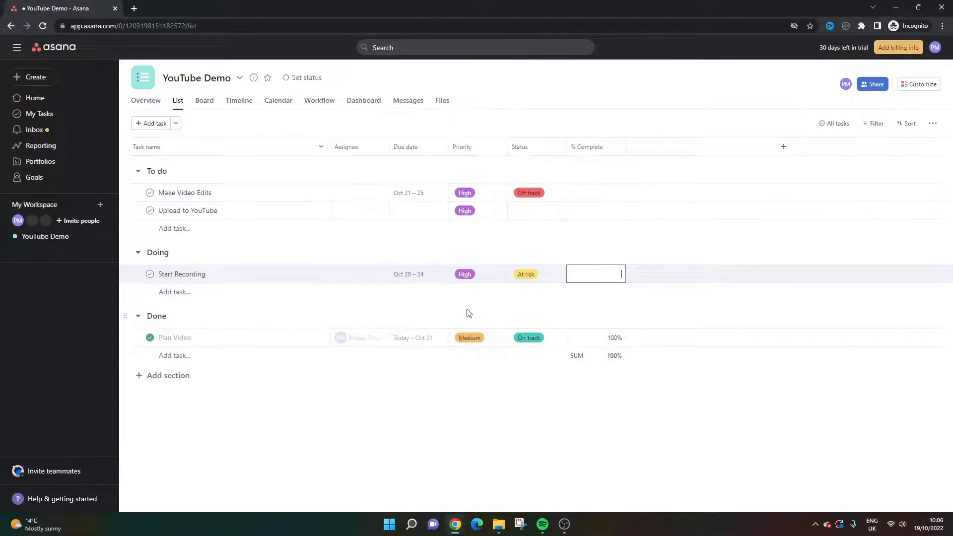
{"action": "type", "text": "50"}
{"action": "key", "text": "Return"}
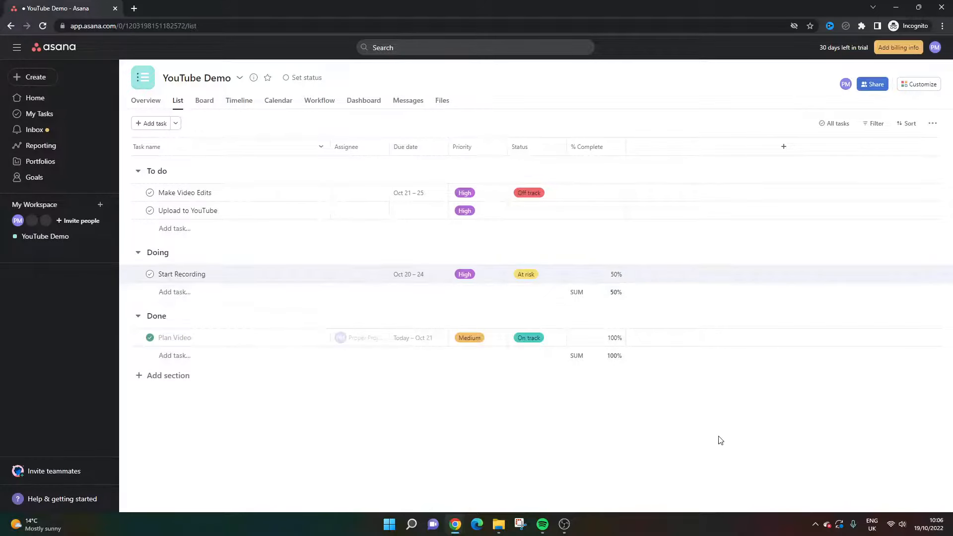
Set the % Complete of both To do tasks, Make Video Edits and Upload to YouTube, to 0.
{"action": "left_click", "coordinate": [594, 191]}
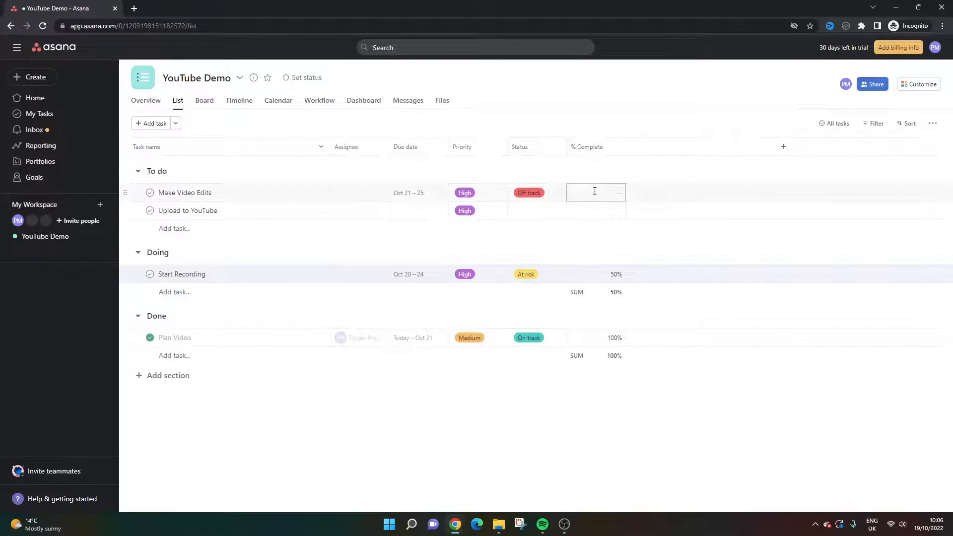
{"action": "type", "text": "0"}
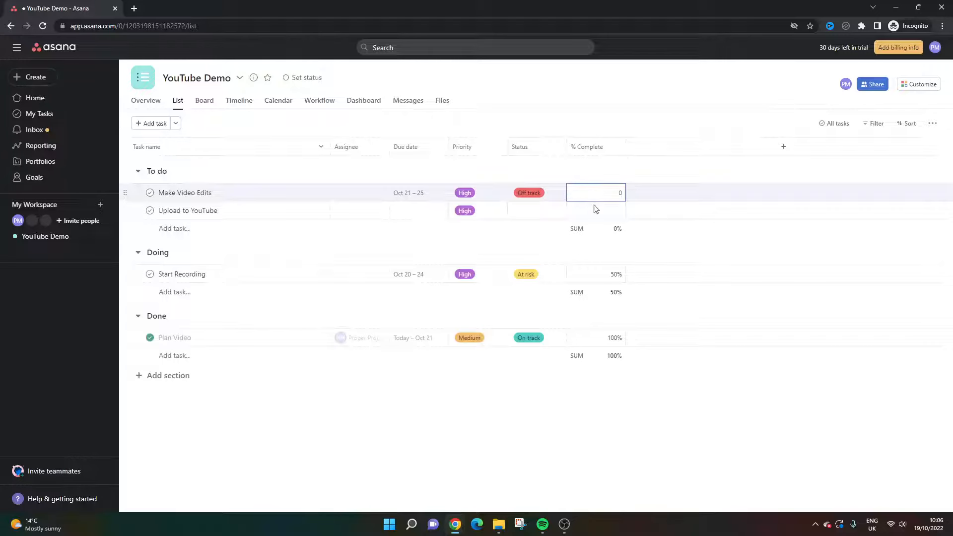
{"action": "left_click", "coordinate": [604, 209]}
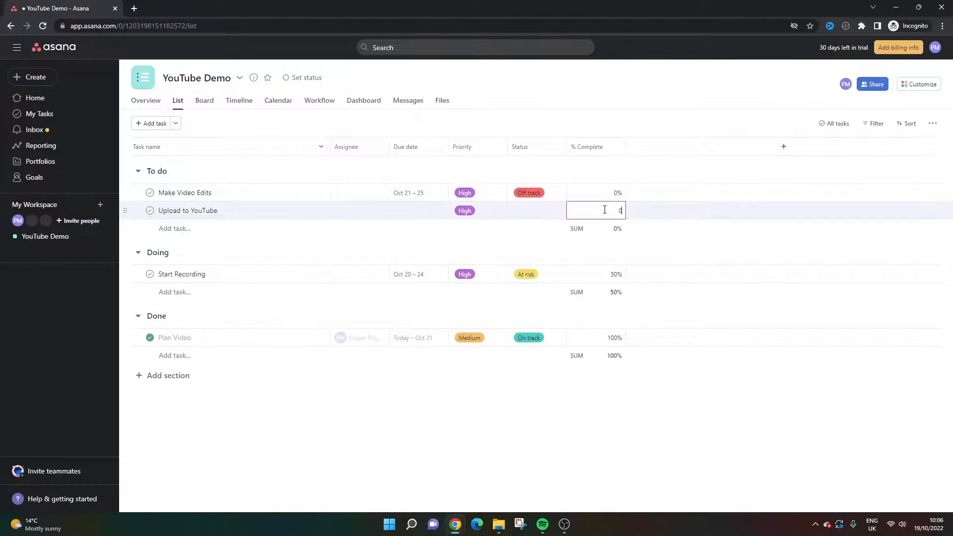
{"action": "left_click", "coordinate": [717, 376]}
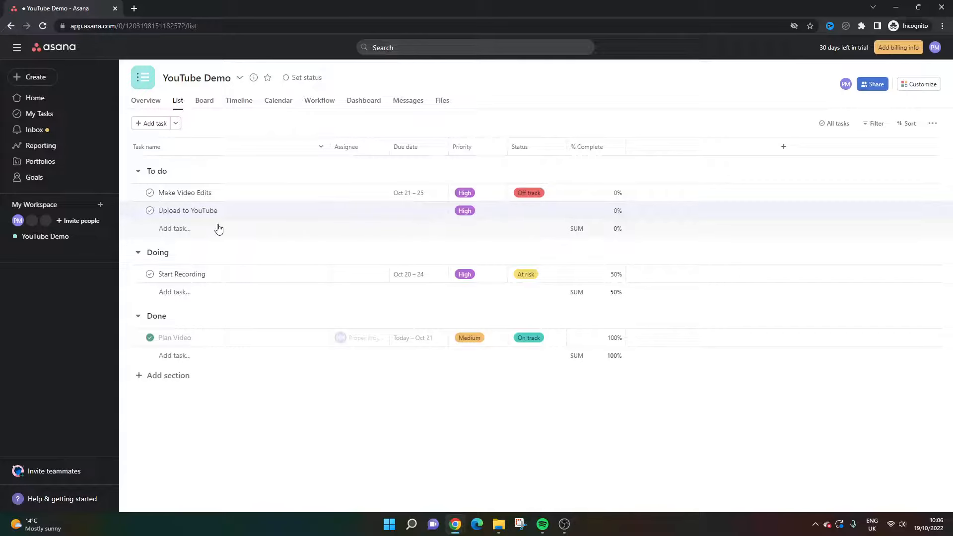
{"action": "left_click", "coordinate": [185, 227]}
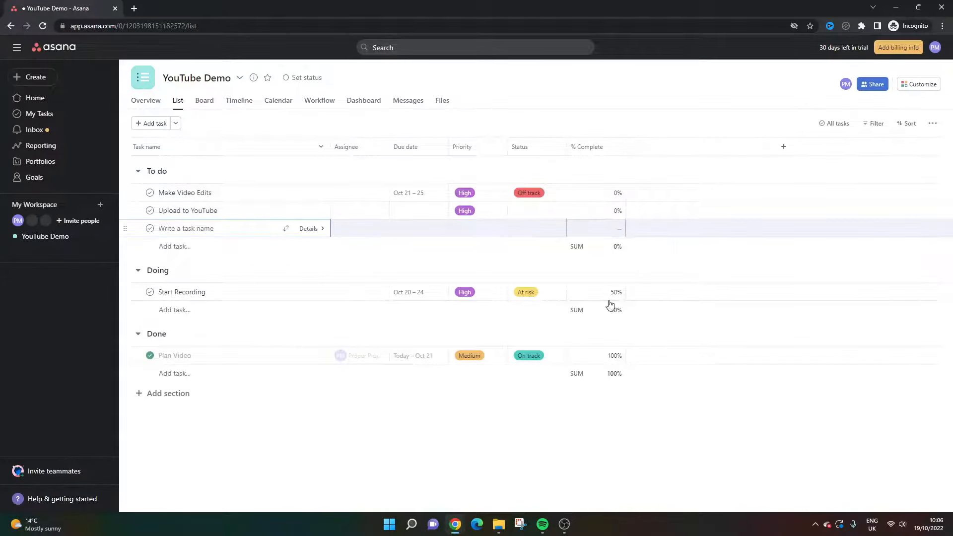
{"action": "left_click", "coordinate": [597, 408]}
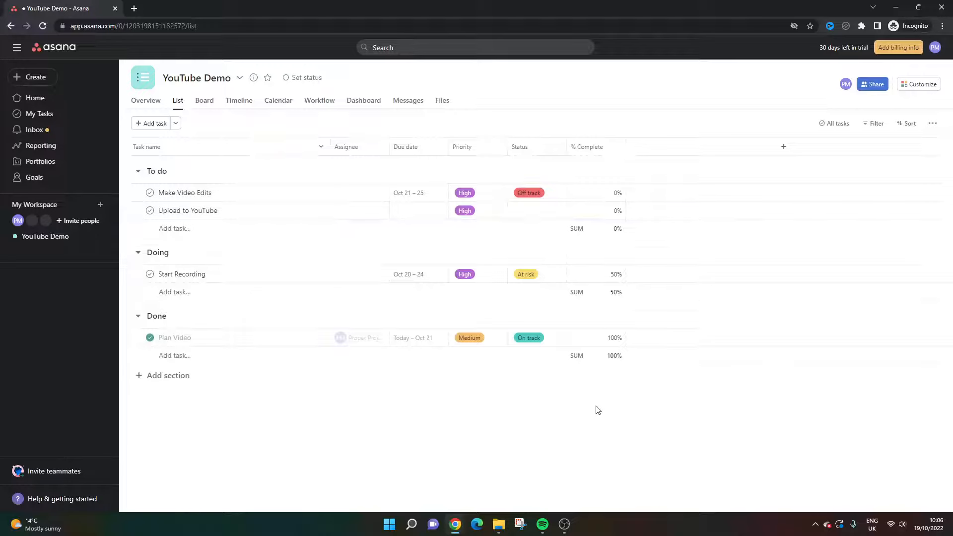
Add a task to the Doing section, name it "Demo ongoing", and set its % Complete to 75.
{"action": "left_click", "coordinate": [185, 291]}
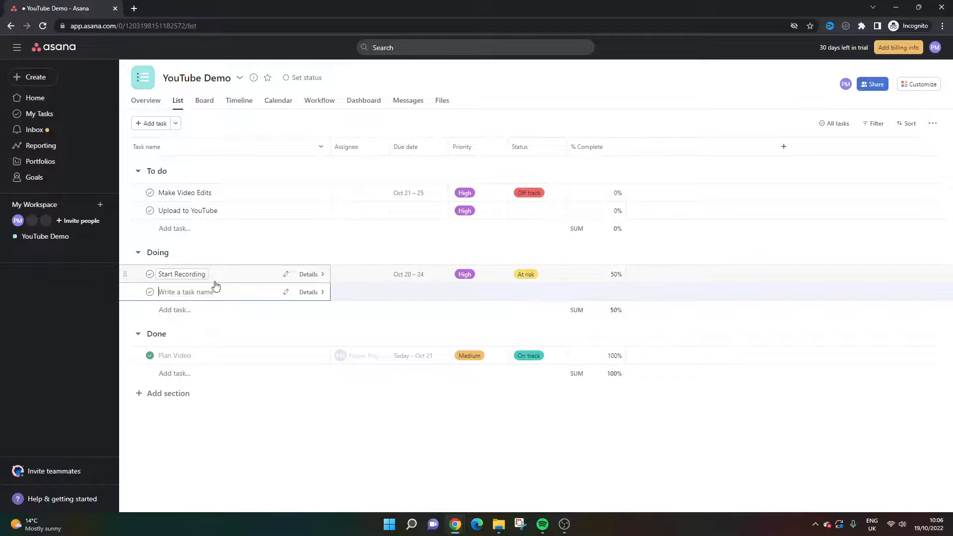
{"action": "type", "text": "Begin Demo"}
{"action": "left_click", "coordinate": [518, 431]}
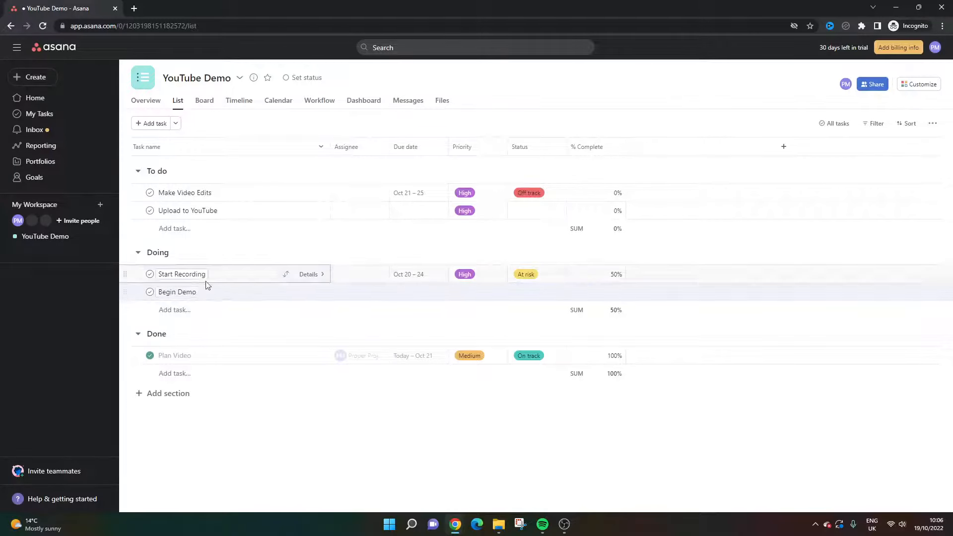
{"action": "triple_click", "coordinate": [188, 292]}
{"action": "type", "text": "Dem"}
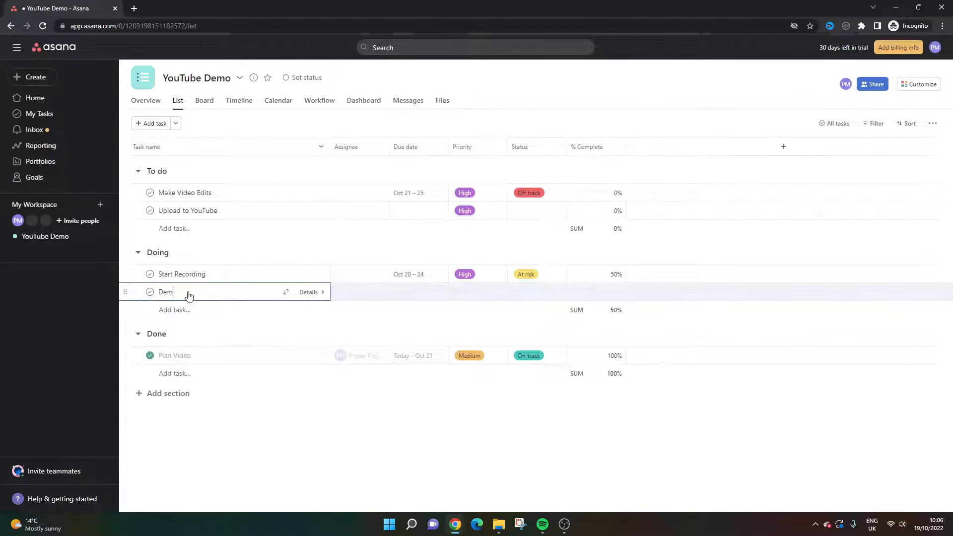
{"action": "type", "text": "o ongoing"}
{"action": "left_click", "coordinate": [594, 292]}
{"action": "type", "text": "75"}
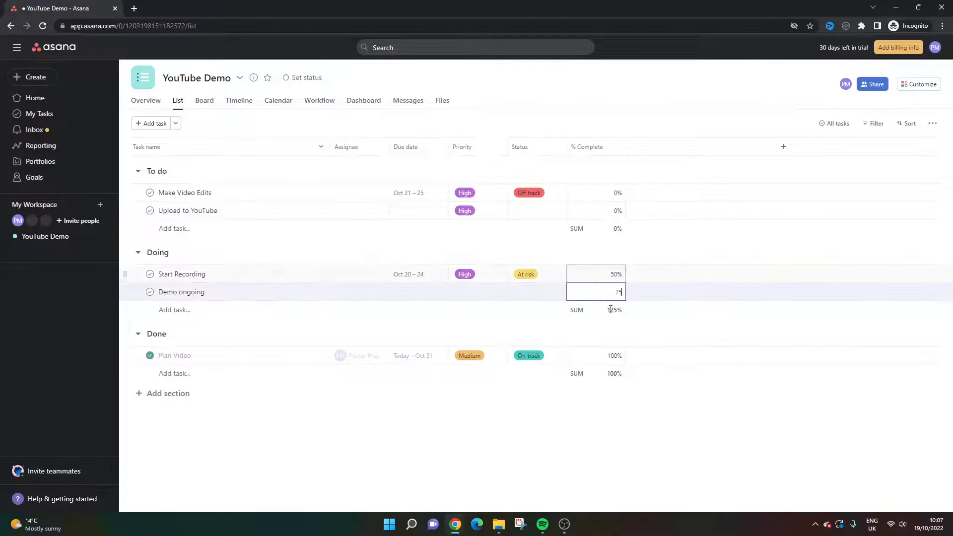
{"action": "left_click", "coordinate": [660, 424]}
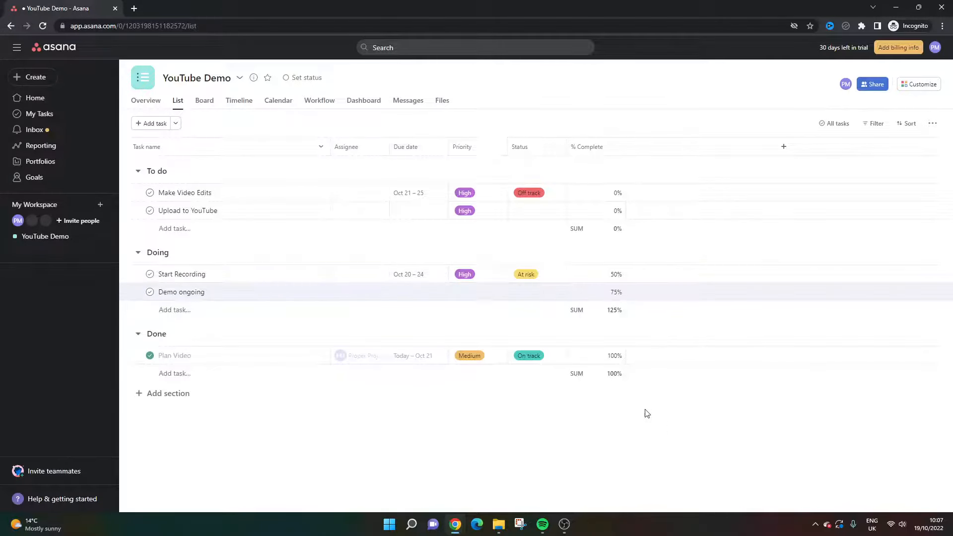
Try the Average, Minimum and Count functions for the % Complete column's summary, and restore Sum.
{"action": "left_click", "coordinate": [611, 313]}
{"action": "left_click", "coordinate": [598, 364]}
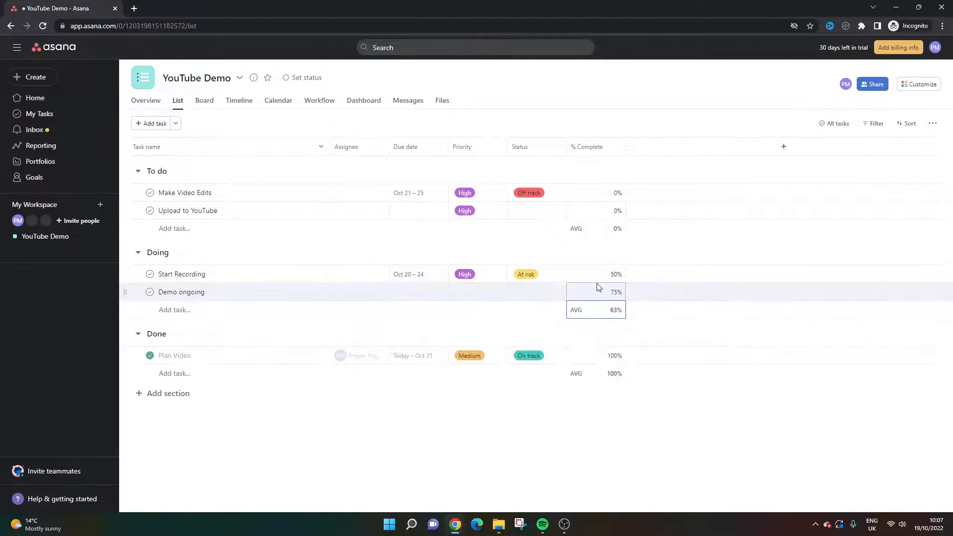
{"action": "left_click", "coordinate": [617, 312]}
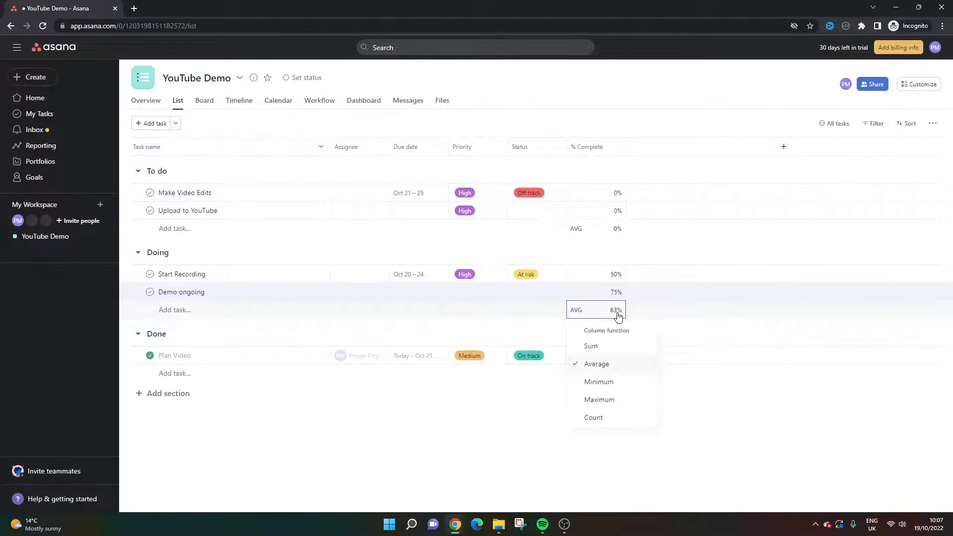
{"action": "left_click", "coordinate": [629, 382]}
{"action": "left_click", "coordinate": [610, 311]}
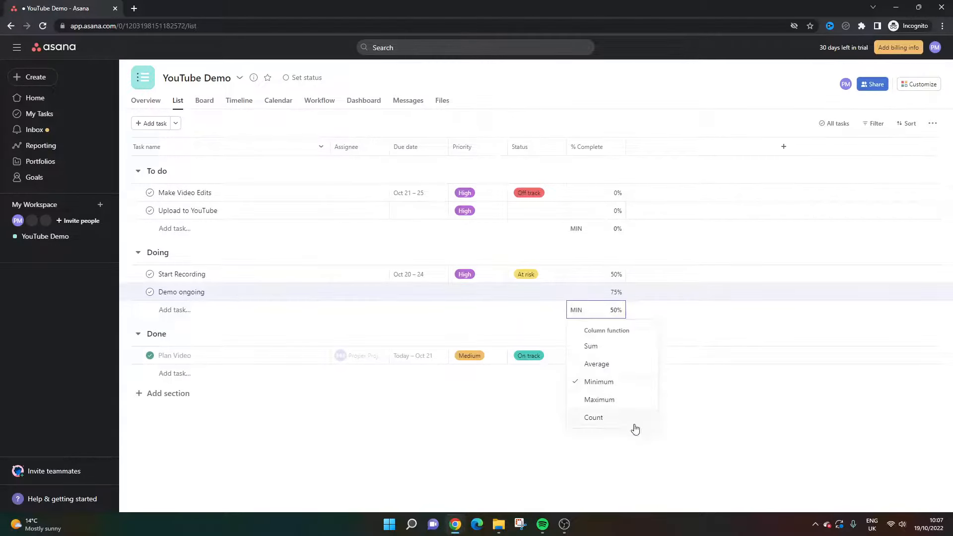
{"action": "left_click", "coordinate": [630, 419]}
{"action": "left_click", "coordinate": [613, 313]}
{"action": "left_click", "coordinate": [622, 351]}
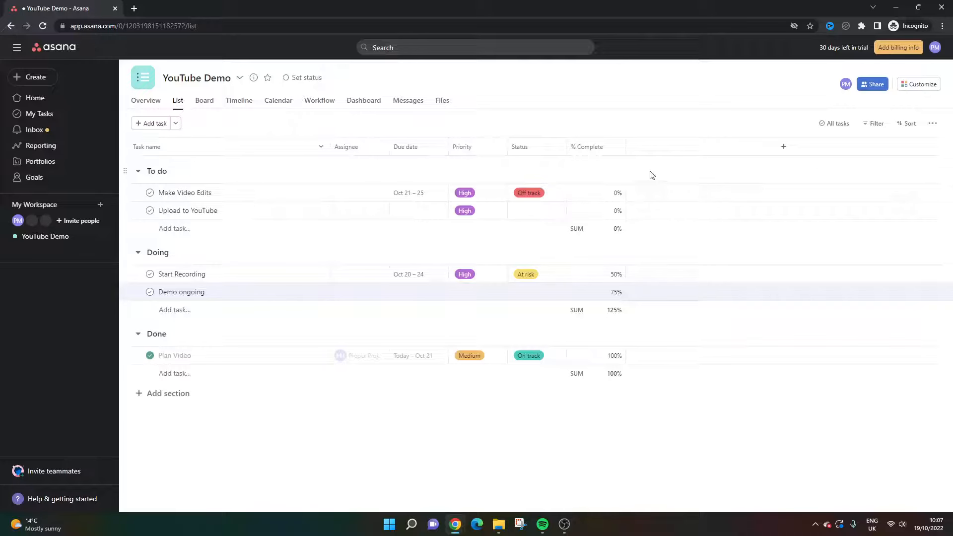
Examine the field types available for another custom column without adding one.
{"action": "left_click", "coordinate": [784, 146]}
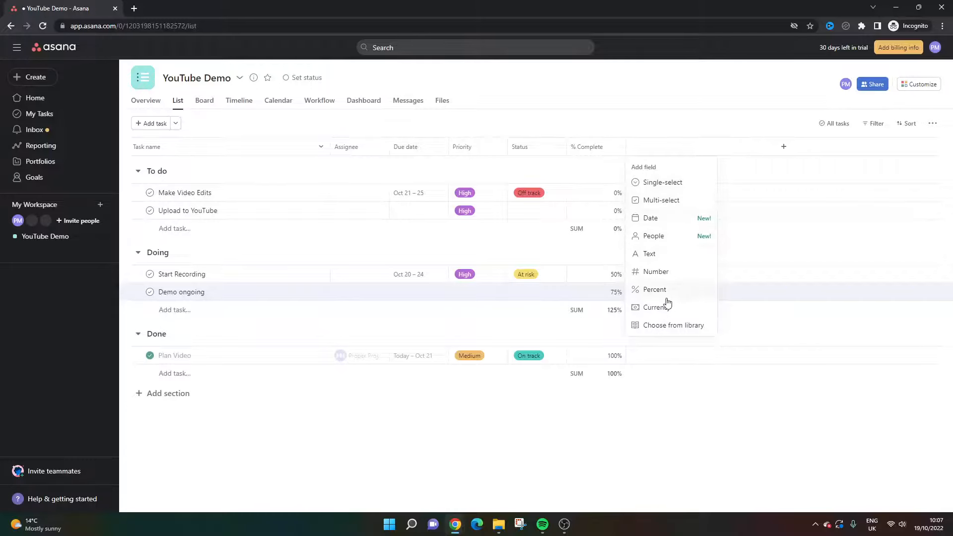
{"action": "left_click", "coordinate": [695, 395]}
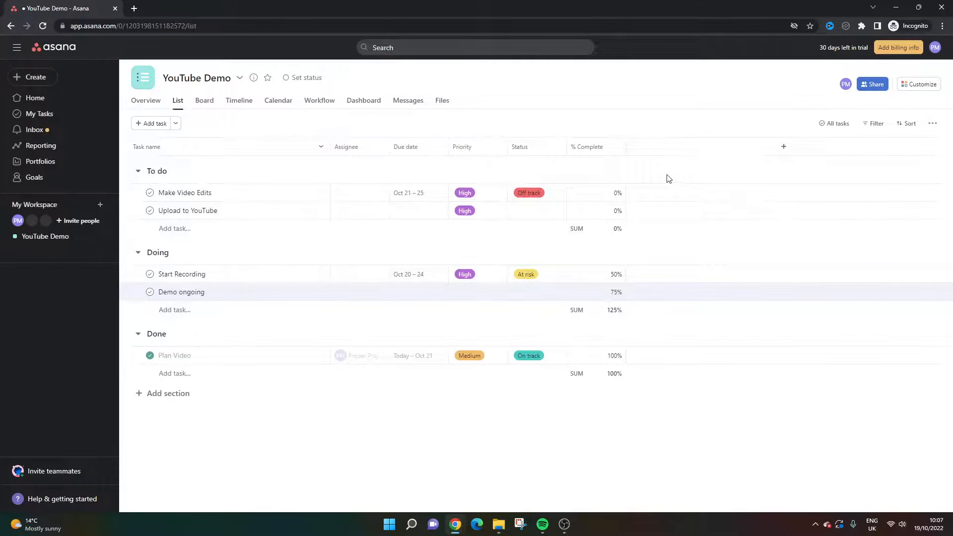
View only the incomplete tasks and only the completed tasks, and switch the list back to all tasks.
{"action": "left_click", "coordinate": [833, 126]}
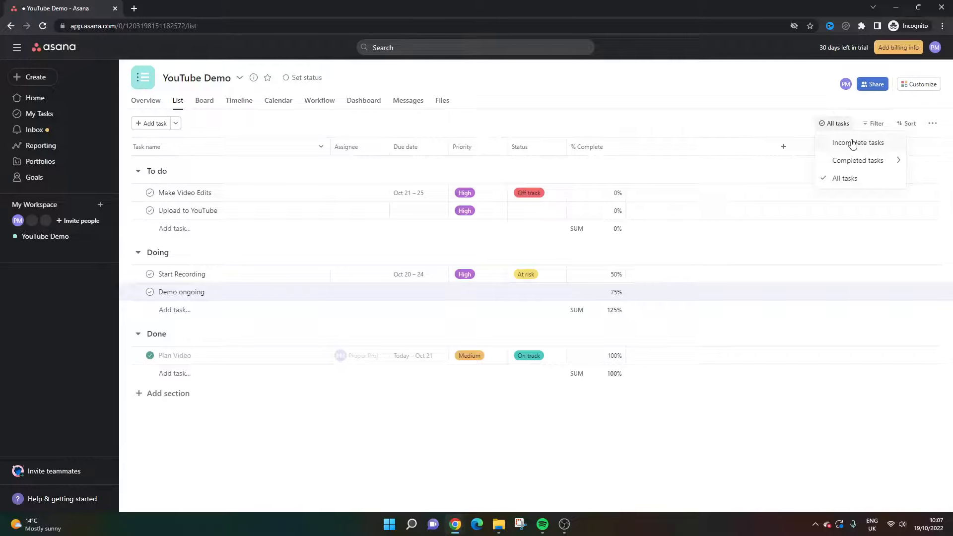
{"action": "mouse_move", "coordinate": [867, 170]}
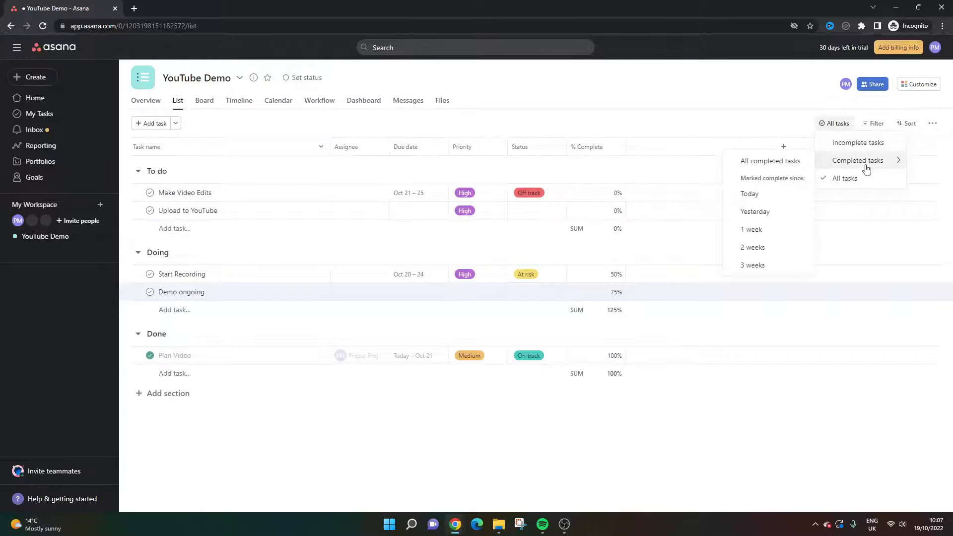
{"action": "left_click", "coordinate": [854, 144]}
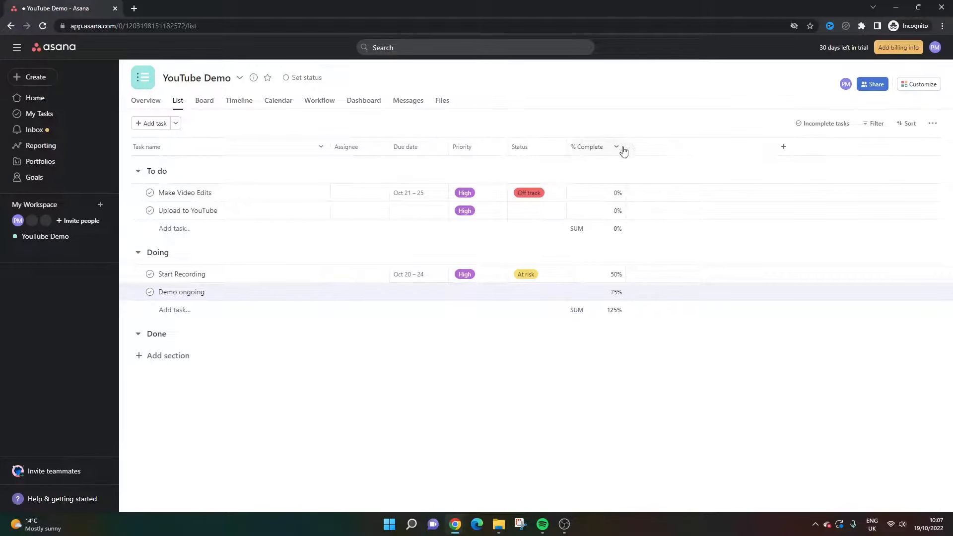
{"action": "left_click", "coordinate": [825, 123]}
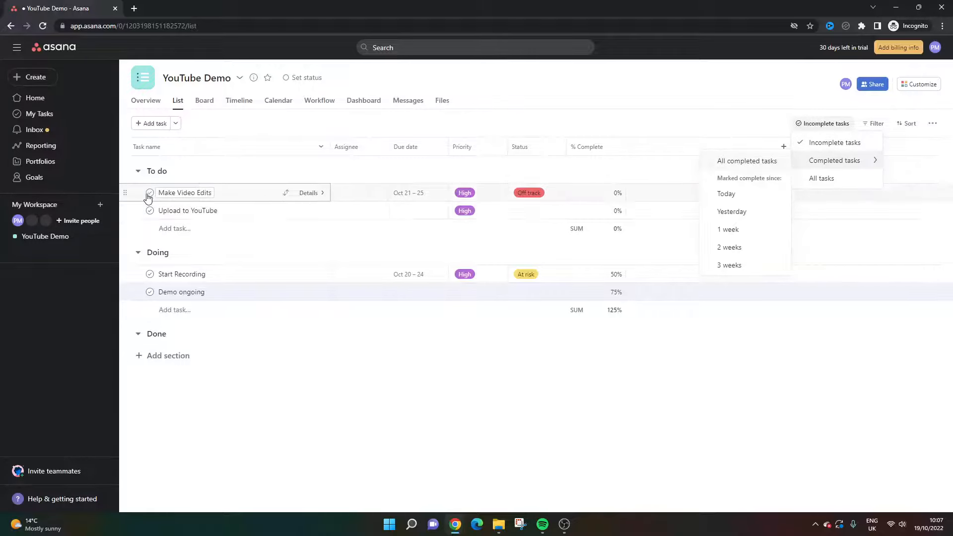
{"action": "left_click", "coordinate": [839, 161]}
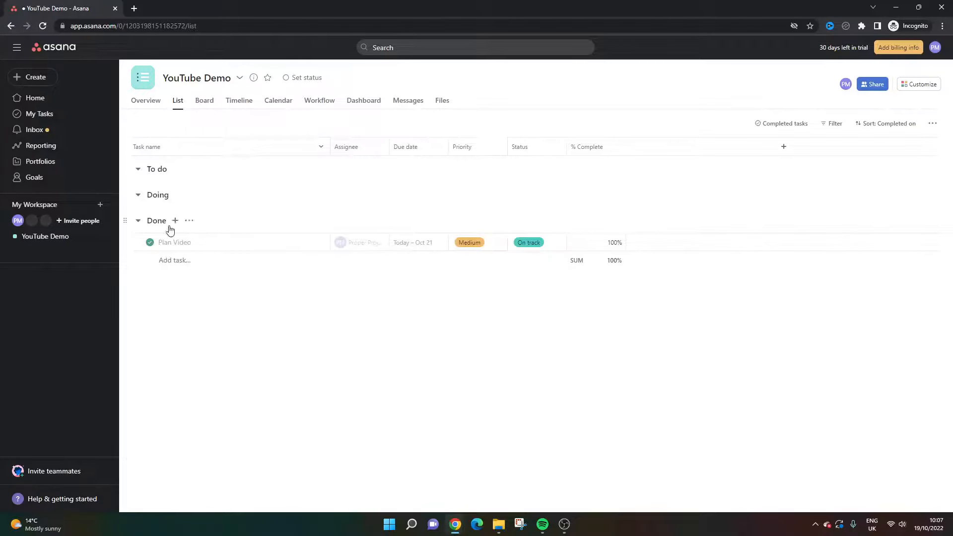
{"action": "left_click", "coordinate": [799, 124]}
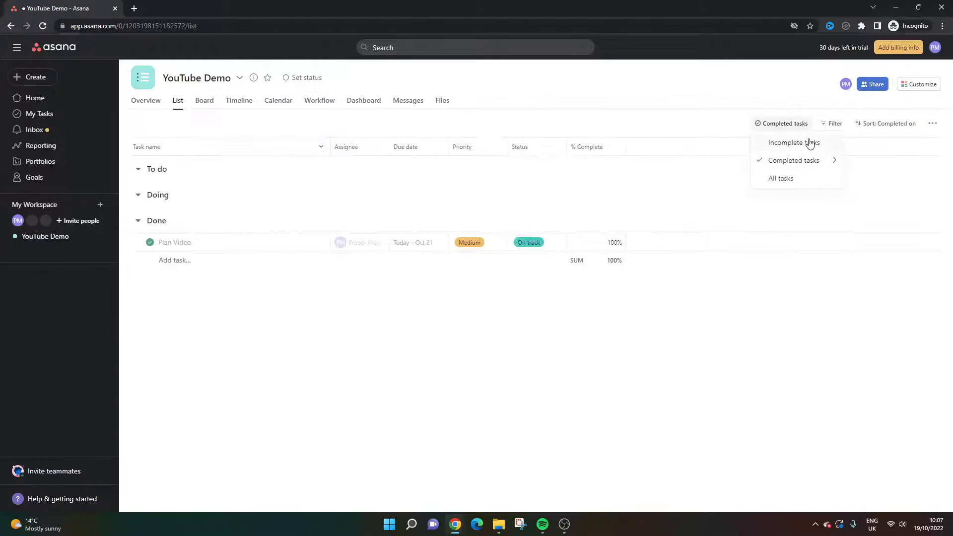
{"action": "left_click", "coordinate": [798, 179]}
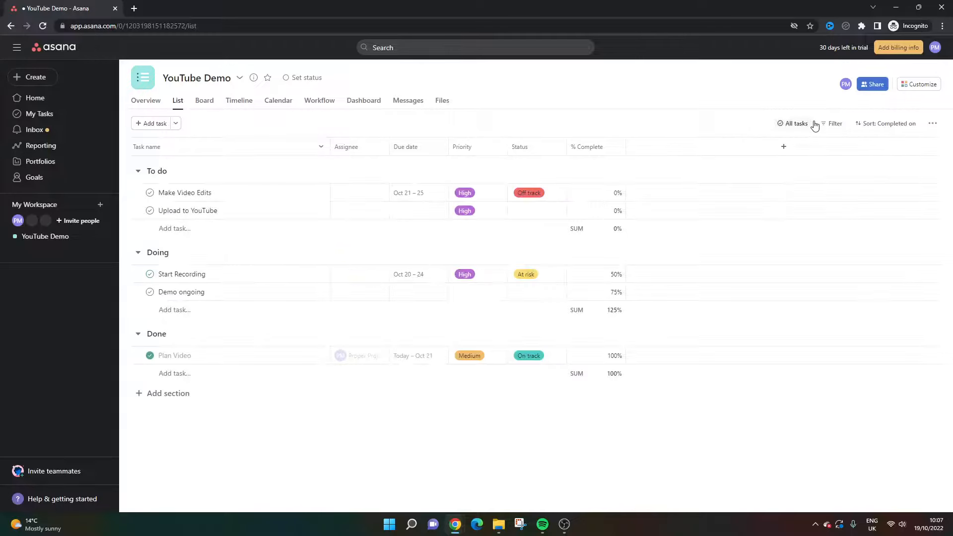
Review the quick filters without applying one, and set the list's sorting to None.
{"action": "left_click", "coordinate": [833, 125]}
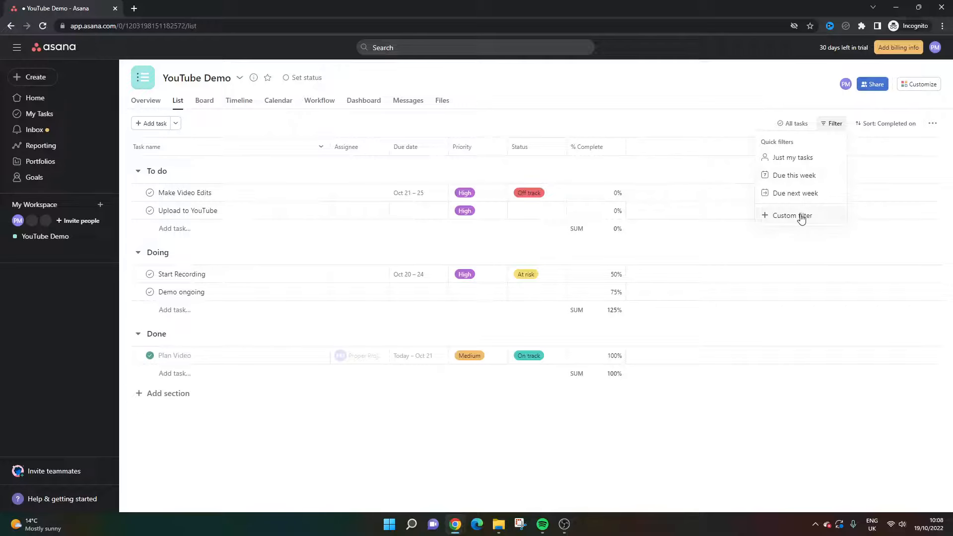
{"action": "left_click", "coordinate": [887, 113]}
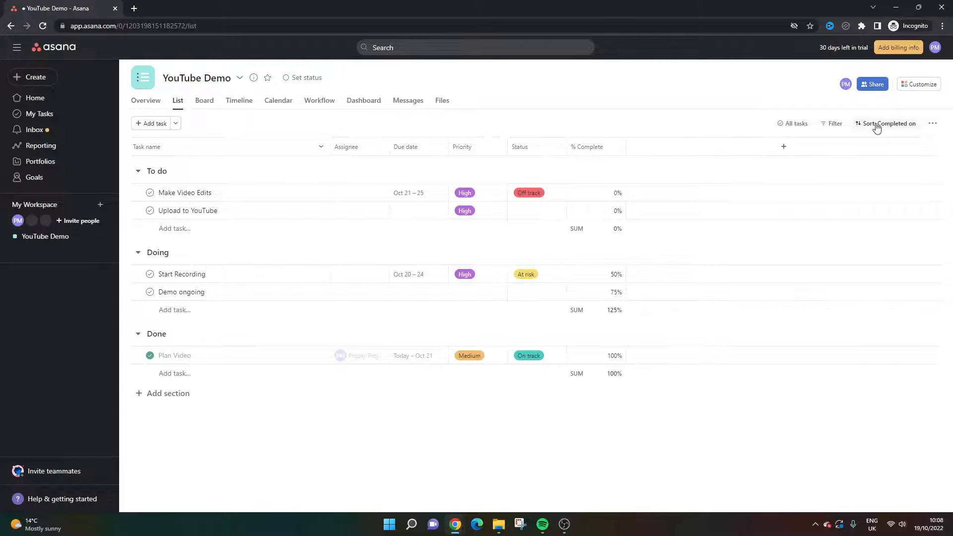
{"action": "left_click", "coordinate": [876, 128]}
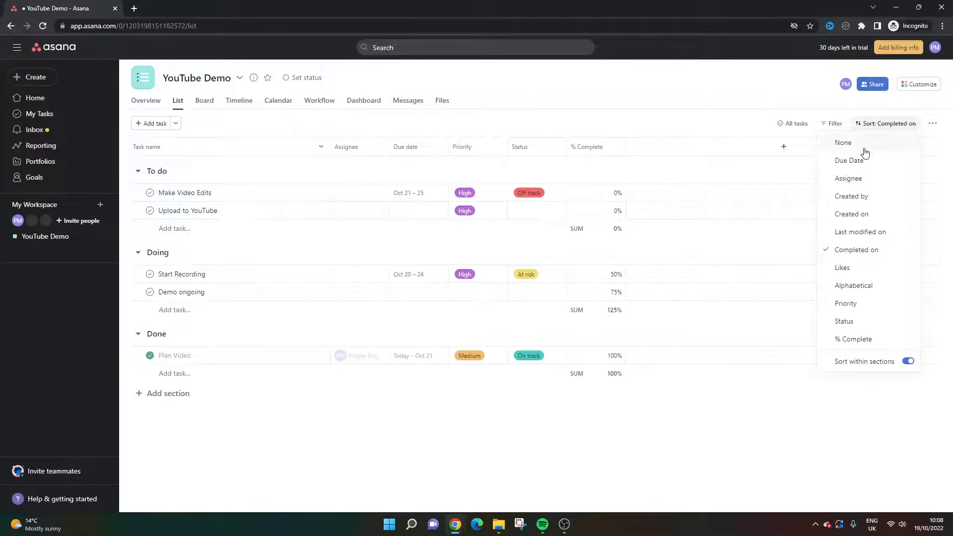
{"action": "left_click", "coordinate": [864, 147]}
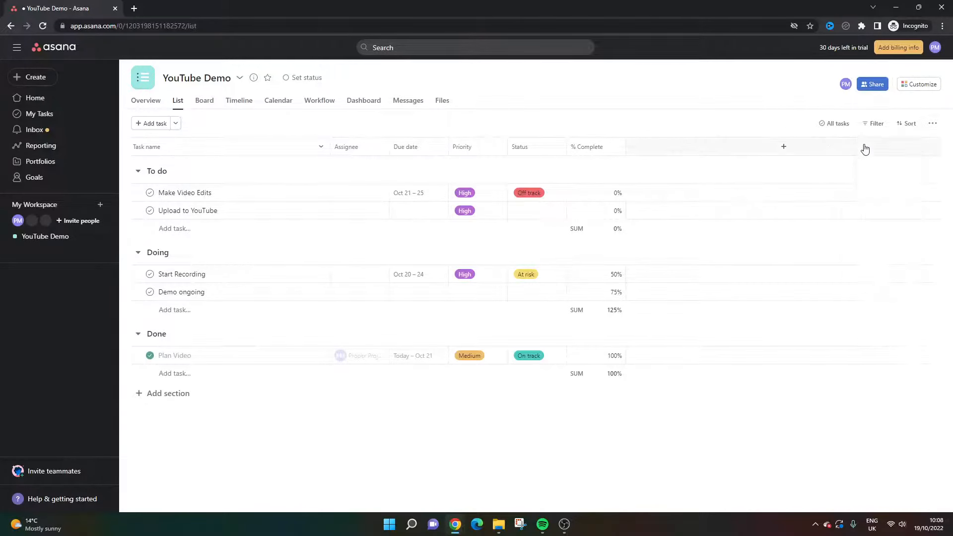
Check the list's additional layout and search options, and open the YouTube Demo project's details.
{"action": "left_click", "coordinate": [936, 127]}
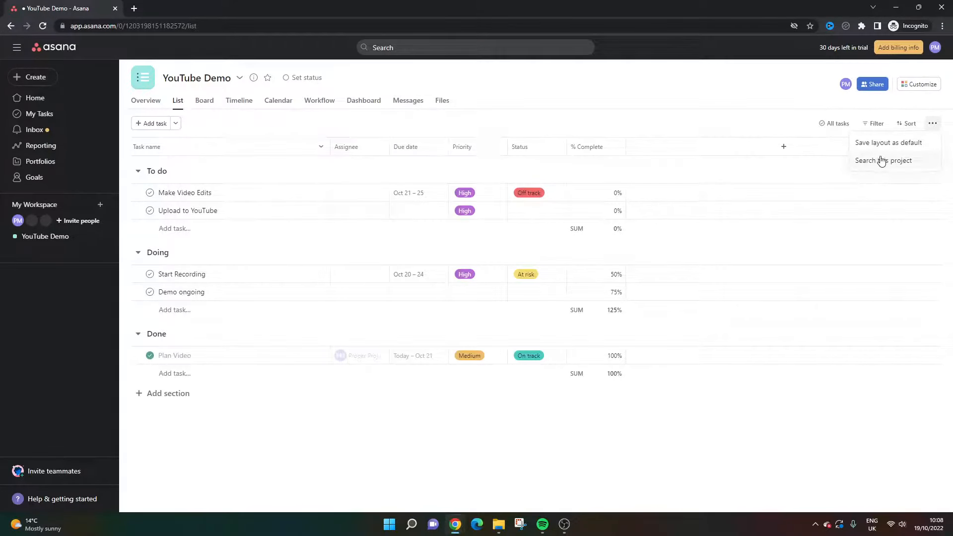
{"action": "left_click", "coordinate": [781, 126]}
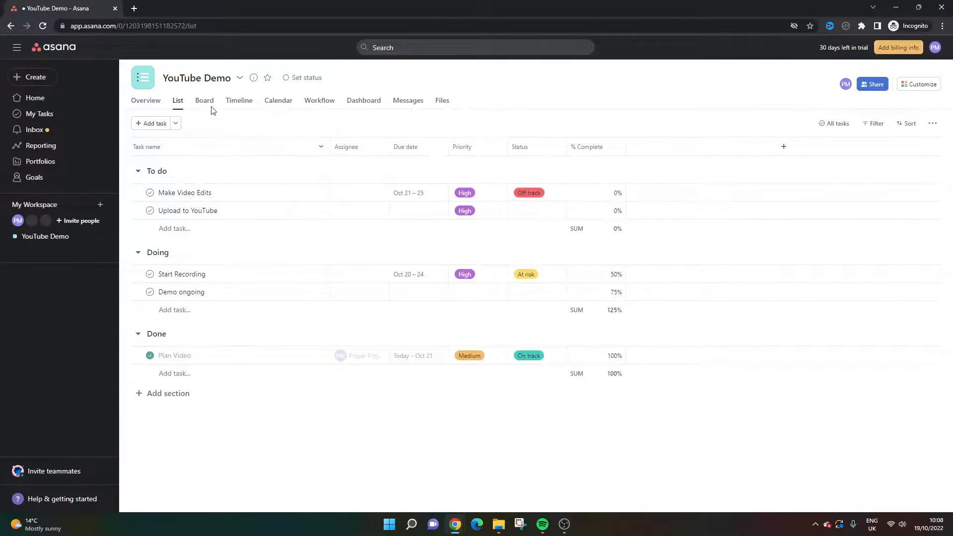
{"action": "left_click", "coordinate": [253, 79]}
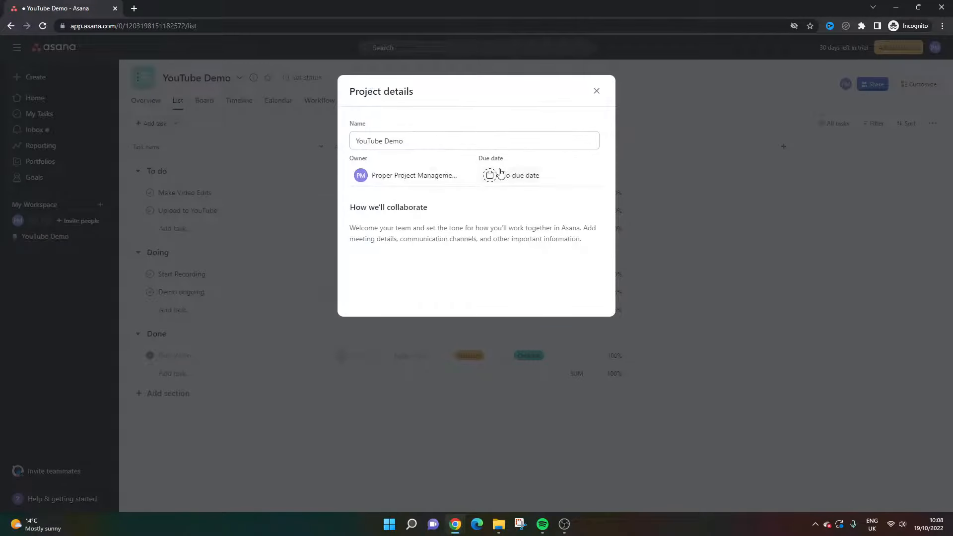
Close the project details and draft an On track status update titled "Status Update - 19th October".
{"action": "left_click", "coordinate": [596, 92]}
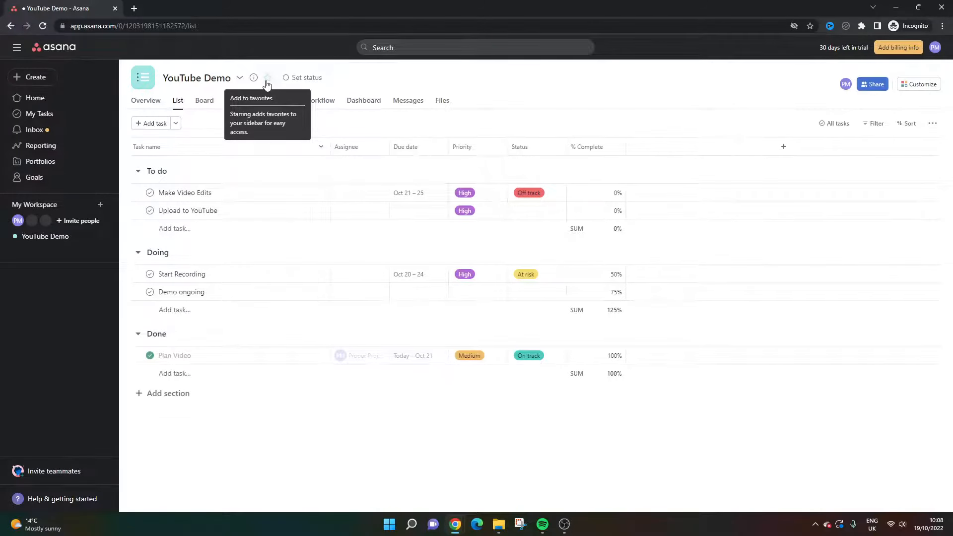
{"action": "left_click", "coordinate": [305, 79]}
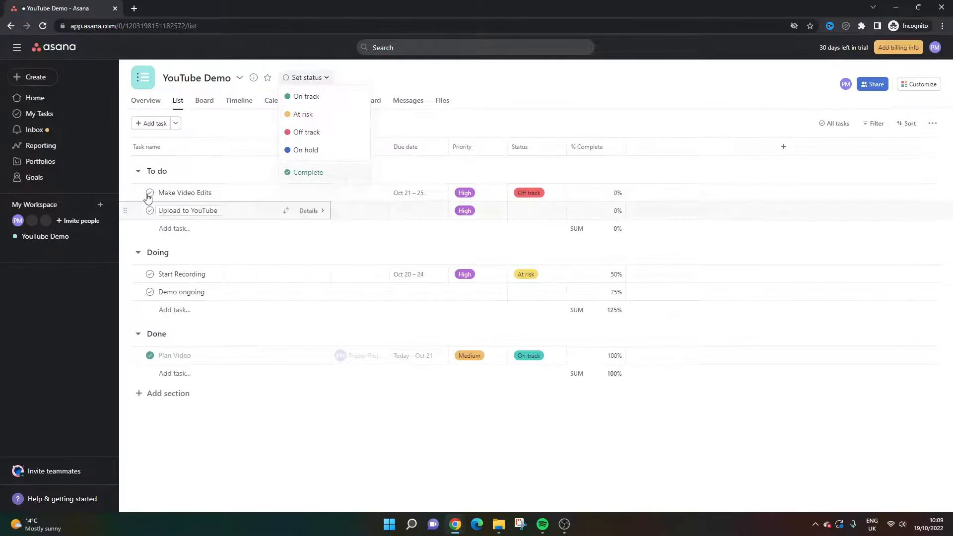
{"action": "left_click", "coordinate": [318, 101]}
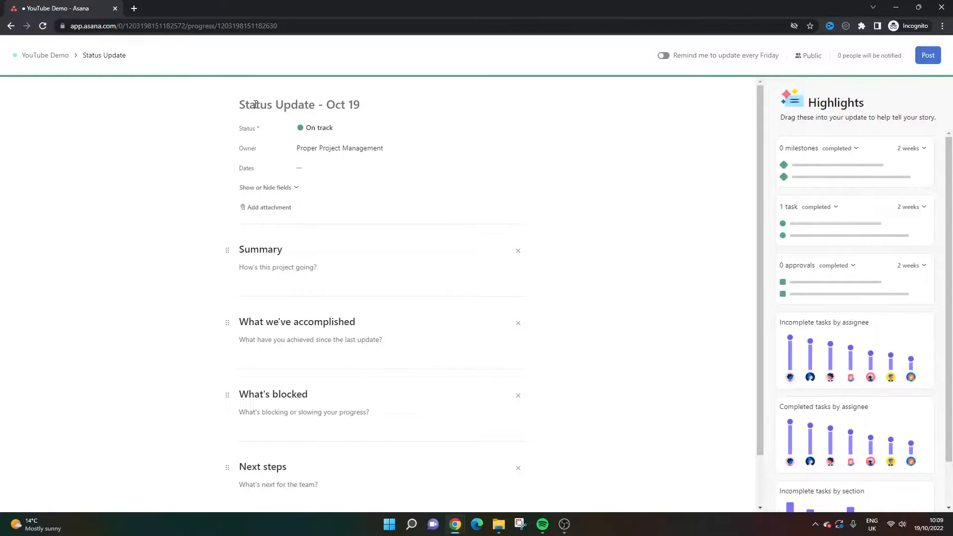
{"action": "type", "text": "Status "}
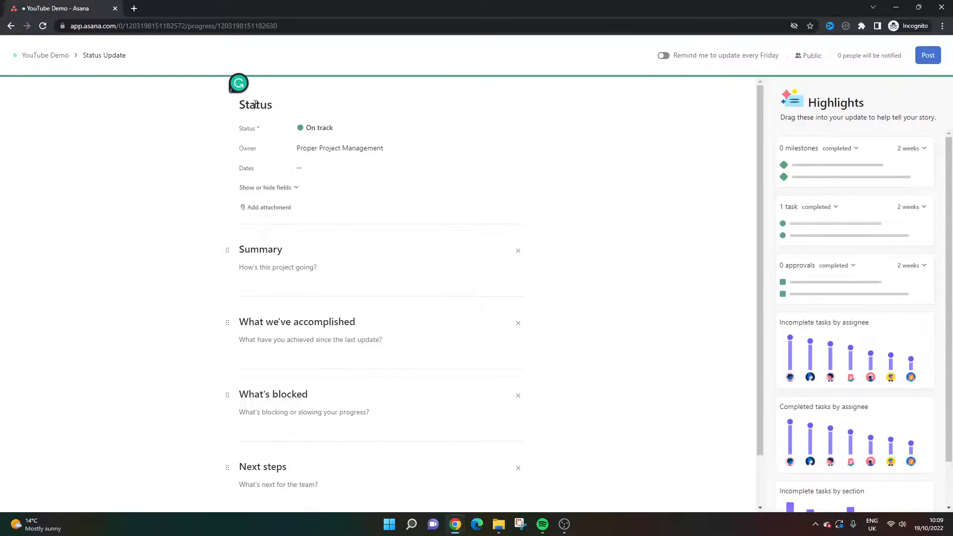
{"action": "type", "text": "Update - 19th October"}
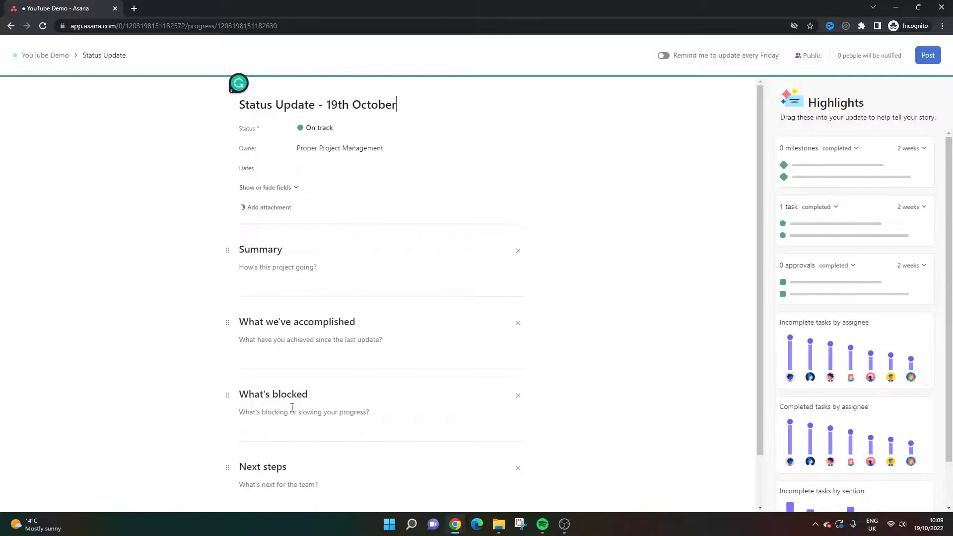
Examine the status update's sections, reminder, visibility and highlights, and return to the project list without posting.
{"action": "scroll", "coordinate": [299, 422], "scroll_direction": "down", "scroll_amount": 1}
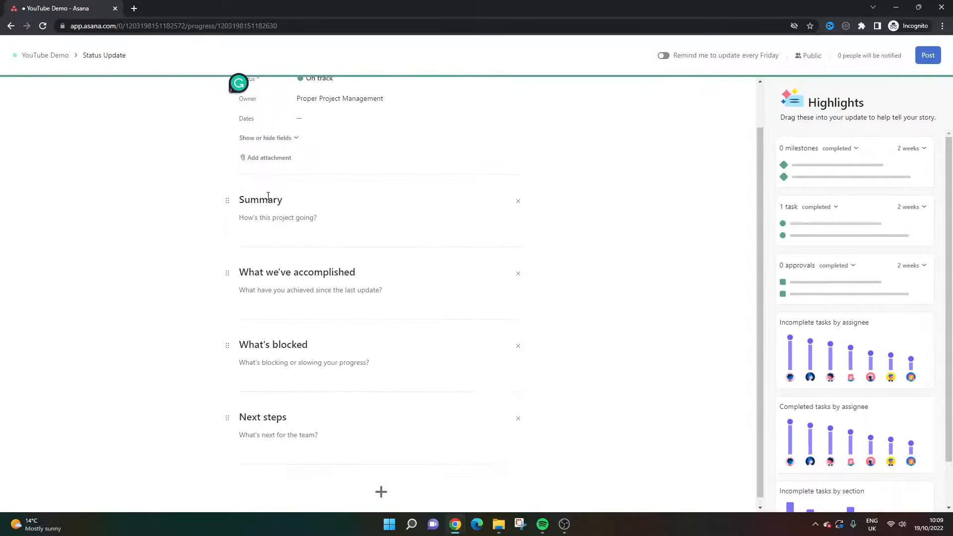
{"action": "scroll", "coordinate": [306, 313], "scroll_direction": "down", "scroll_amount": 1}
{"action": "scroll", "coordinate": [373, 312], "scroll_direction": "up", "scroll_amount": 1}
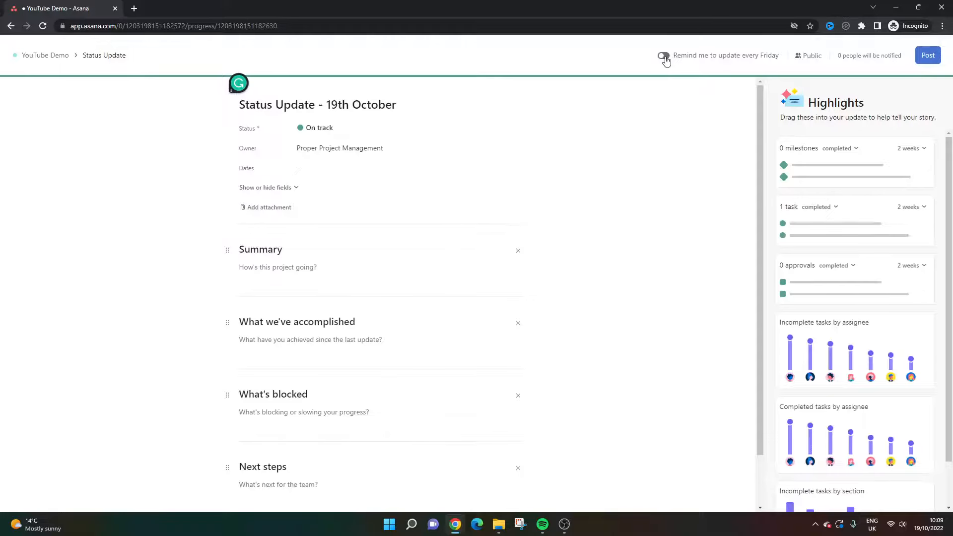
{"action": "mouse_move", "coordinate": [808, 57]}
{"action": "scroll", "coordinate": [865, 343], "scroll_direction": "down", "scroll_amount": 1}
{"action": "scroll", "coordinate": [866, 343], "scroll_direction": "down", "scroll_amount": 1}
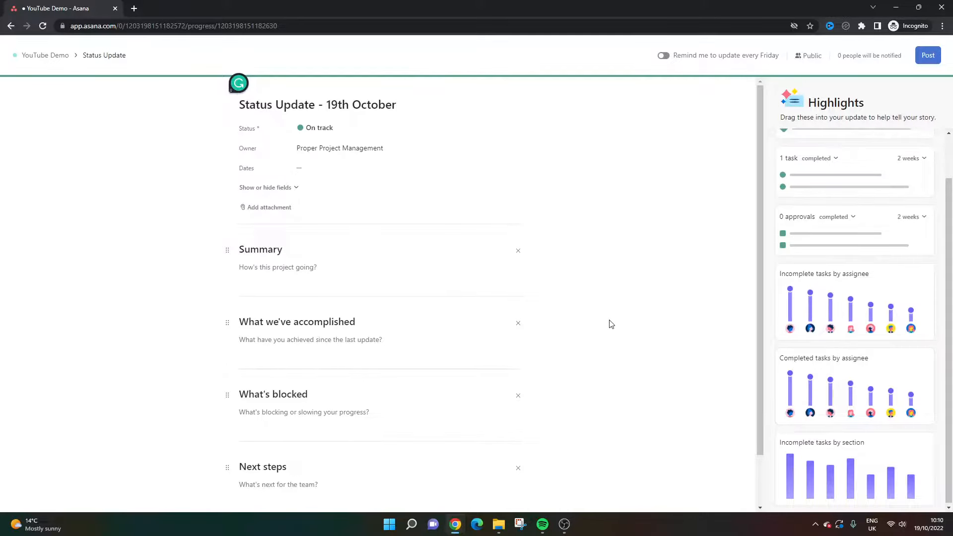
{"action": "scroll", "coordinate": [610, 248], "scroll_direction": "down", "scroll_amount": 2}
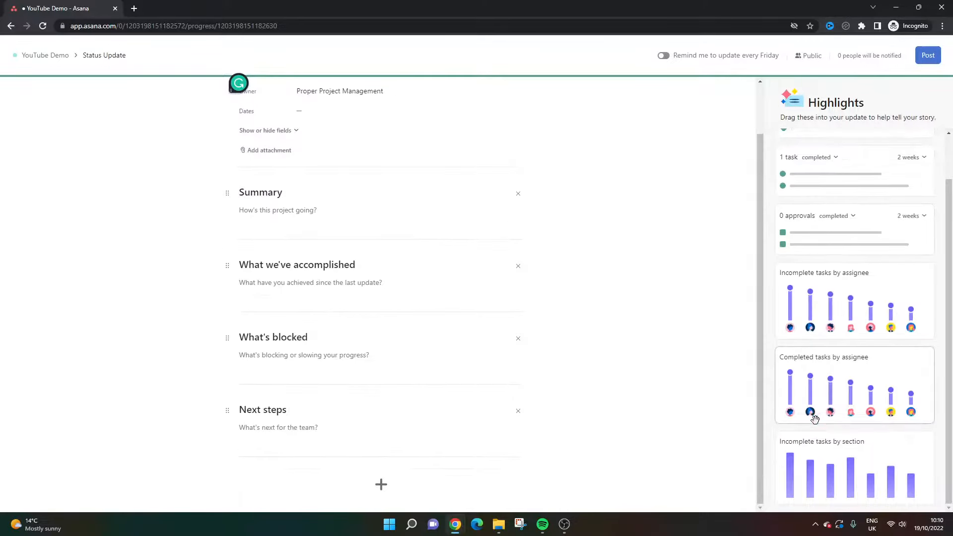
{"action": "scroll", "coordinate": [536, 327], "scroll_direction": "up", "scroll_amount": 2}
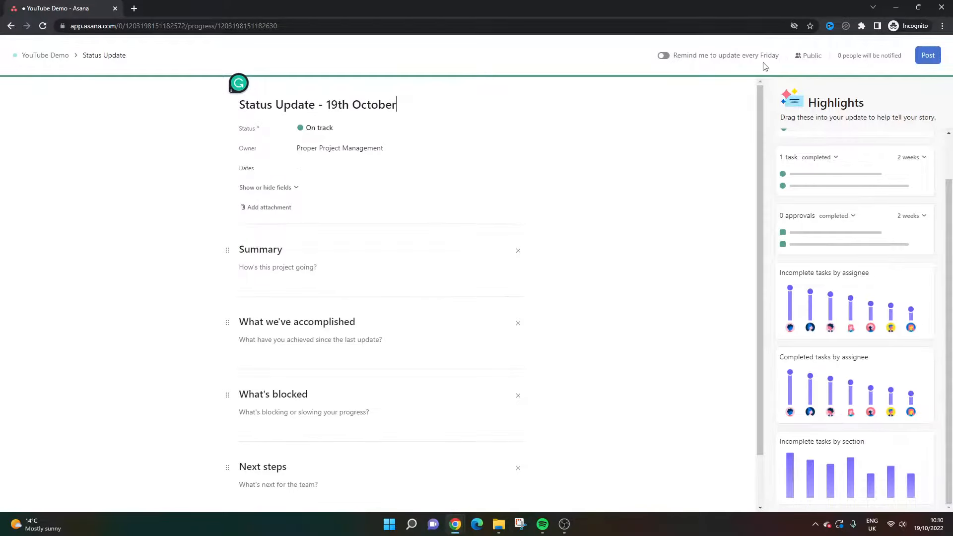
{"action": "left_click", "coordinate": [11, 29]}
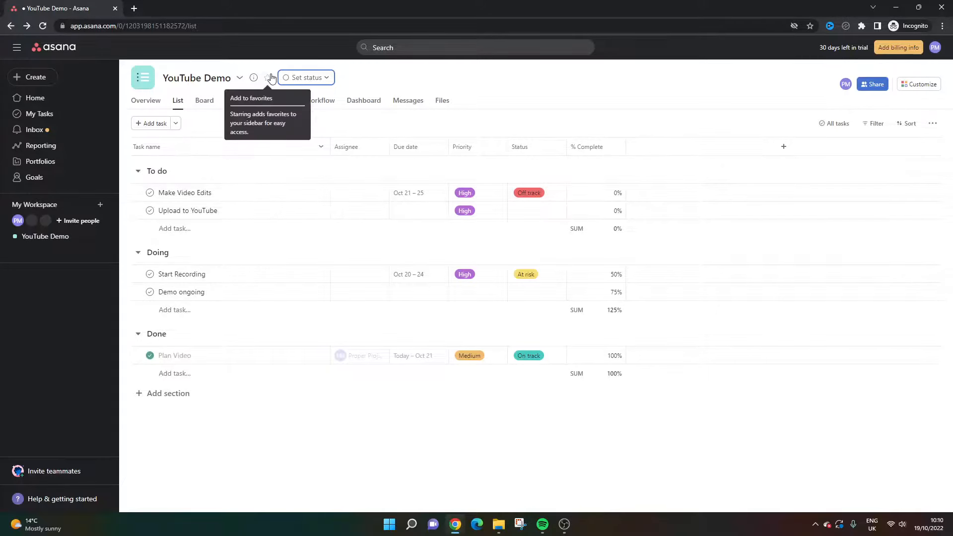
Compare the YouTube Demo tasks in the list and board views, finishing on the board.
{"action": "left_click", "coordinate": [206, 106]}
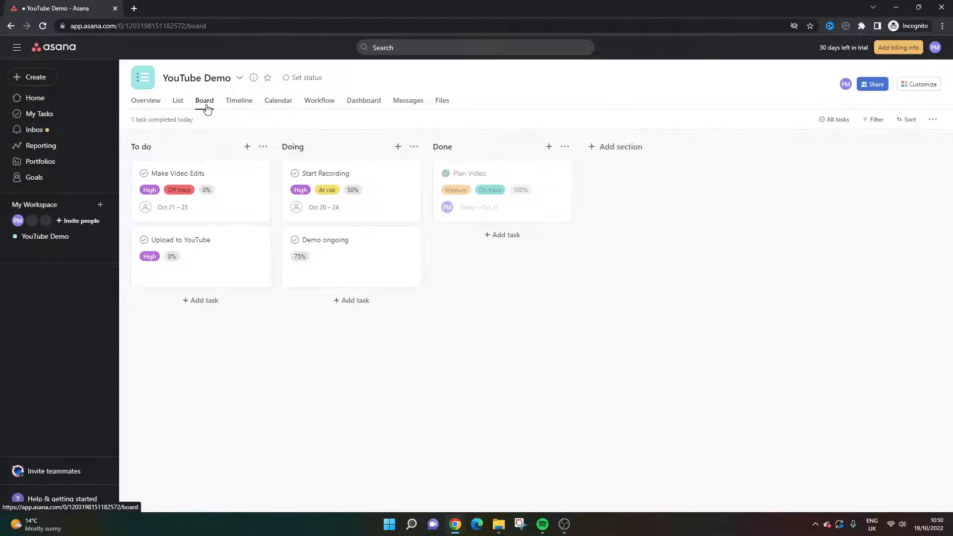
{"action": "left_click", "coordinate": [177, 101]}
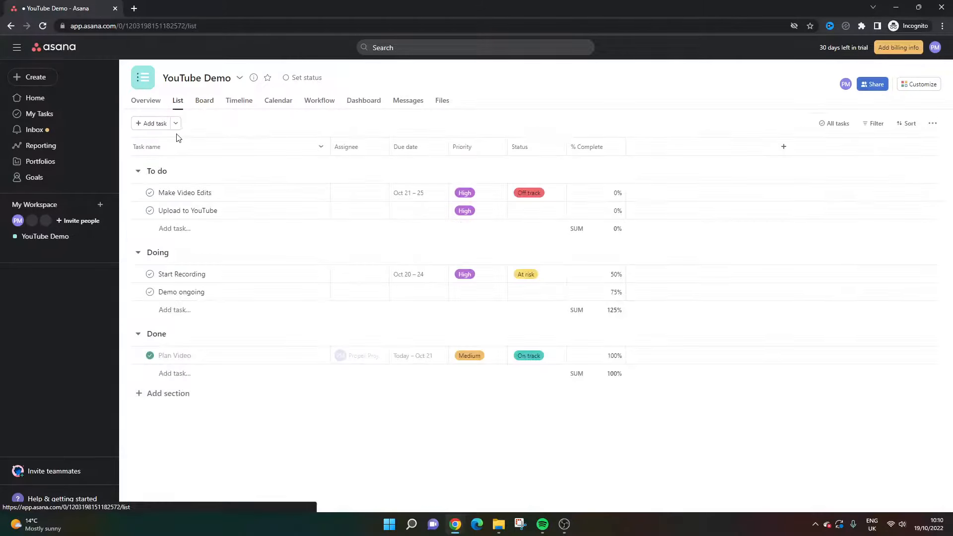
{"action": "left_click", "coordinate": [203, 103]}
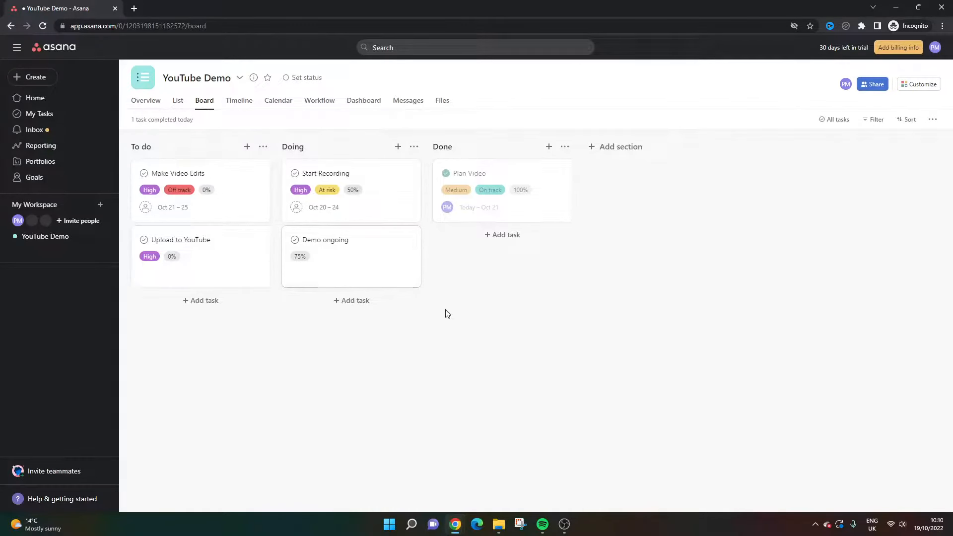
{"action": "left_click", "coordinate": [179, 102]}
{"action": "left_click", "coordinate": [204, 100]}
{"action": "left_click", "coordinate": [177, 100]}
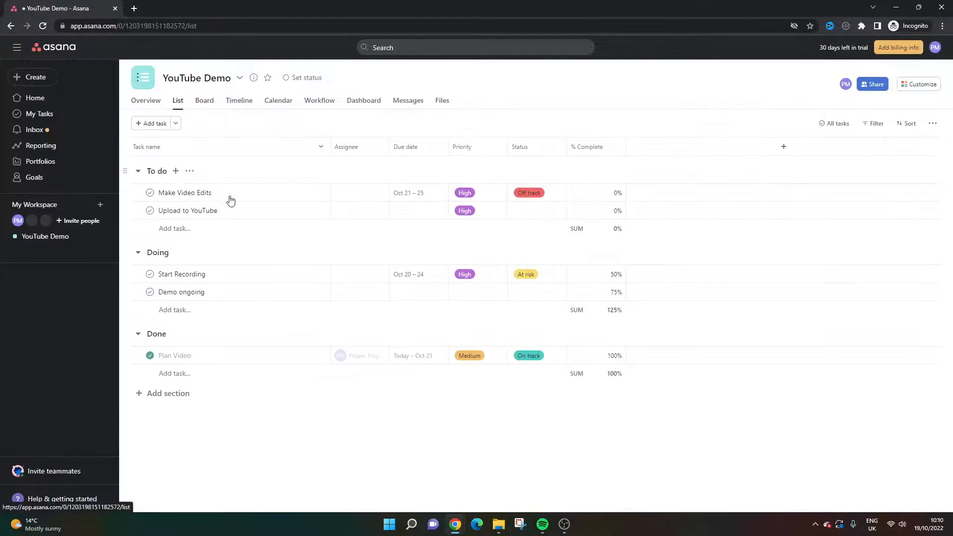
{"action": "left_click", "coordinate": [205, 101]}
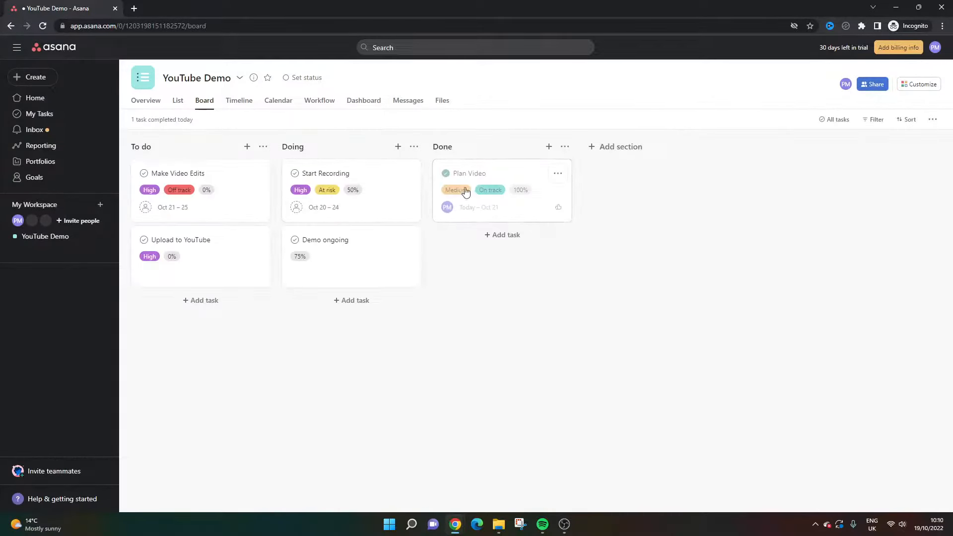
{"action": "left_click", "coordinate": [178, 100]}
{"action": "left_click", "coordinate": [215, 103]}
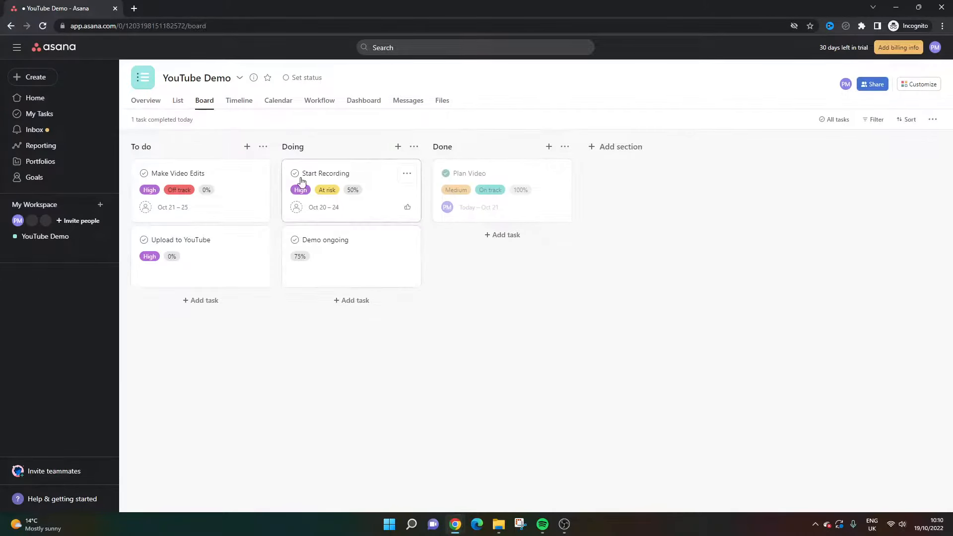
In the timeline, make Start Recording dependent on Plan Video and Make Video Edits dependent on Start Recording.
{"action": "left_click", "coordinate": [248, 101]}
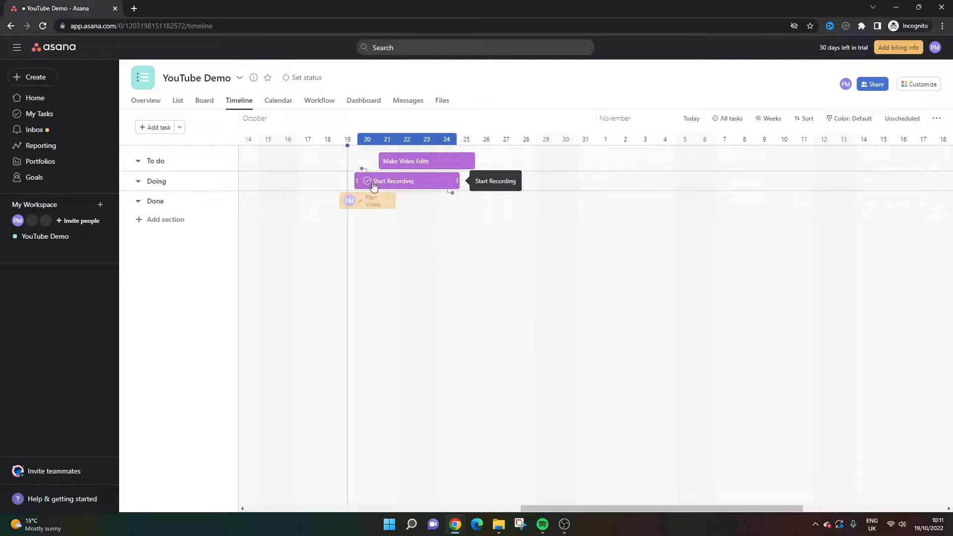
{"action": "left_click_drag", "start_coordinate": [355, 174], "coordinate": [398, 205]}
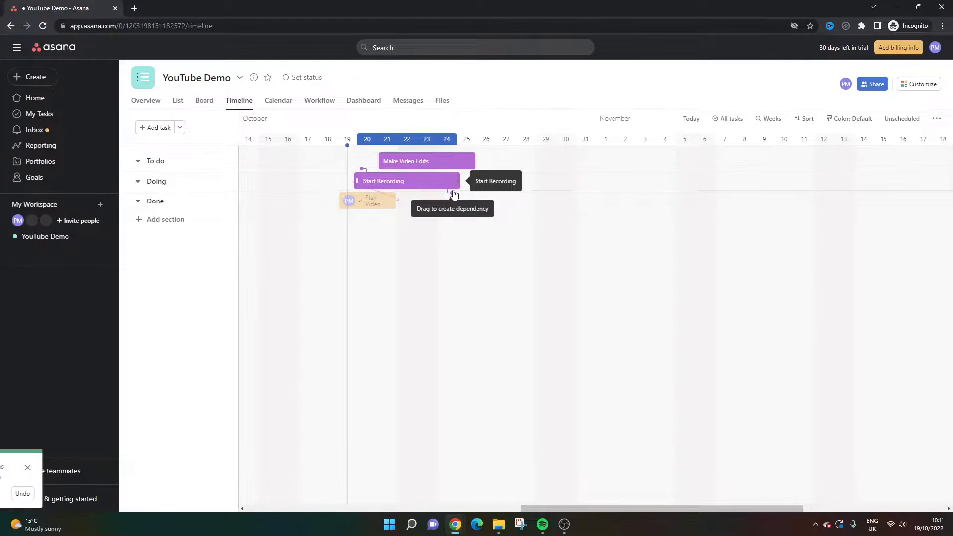
{"action": "left_click_drag", "start_coordinate": [454, 193], "coordinate": [380, 164]}
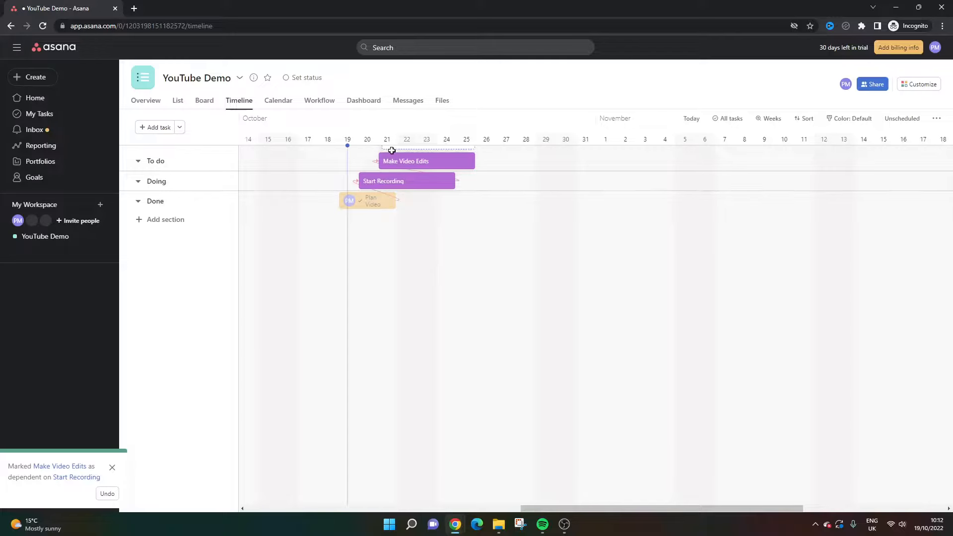
Reschedule Make Video Edits to Oct 28 – Nov 2 and Start Recording to Oct 23 – 27 on the timeline.
{"action": "mouse_move", "coordinate": [378, 159]}
{"action": "left_mouse_down"}
{"action": "mouse_move", "coordinate": [401, 159]}
{"action": "mouse_move", "coordinate": [358, 160]}
{"action": "mouse_move", "coordinate": [373, 159]}
{"action": "left_mouse_up"}
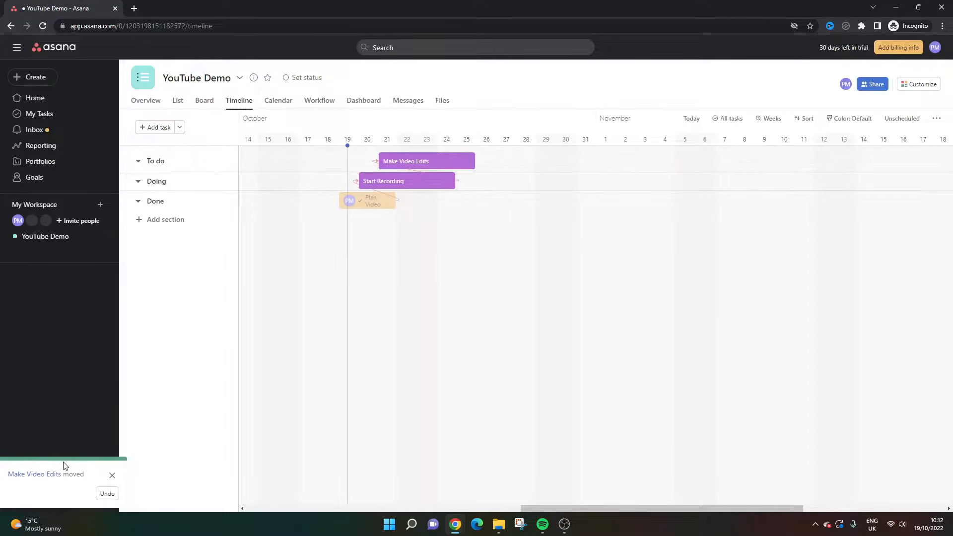
{"action": "left_click_drag", "start_coordinate": [380, 161], "coordinate": [551, 162]}
{"action": "left_click_drag", "start_coordinate": [400, 182], "coordinate": [440, 184]}
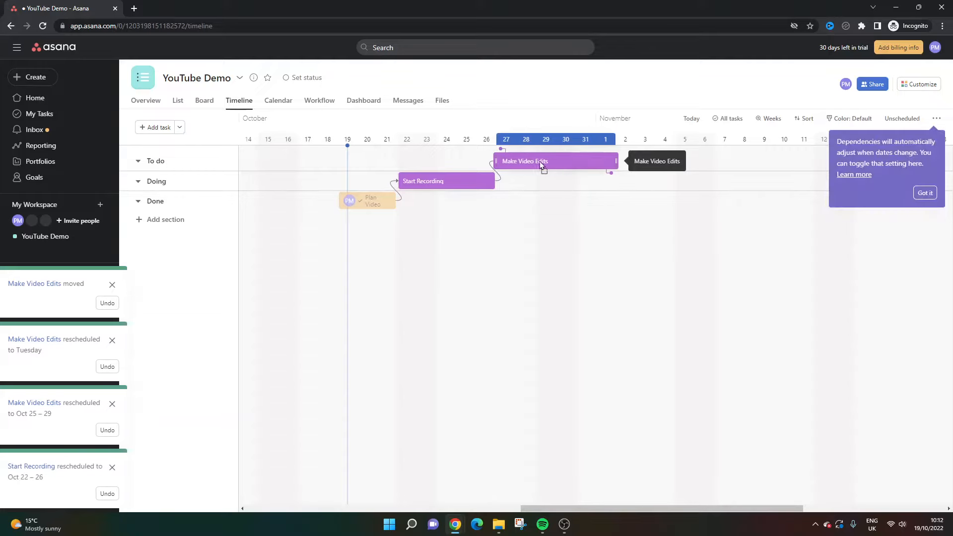
{"action": "left_click_drag", "start_coordinate": [520, 158], "coordinate": [541, 159]}
{"action": "left_click_drag", "start_coordinate": [489, 182], "coordinate": [509, 182]}
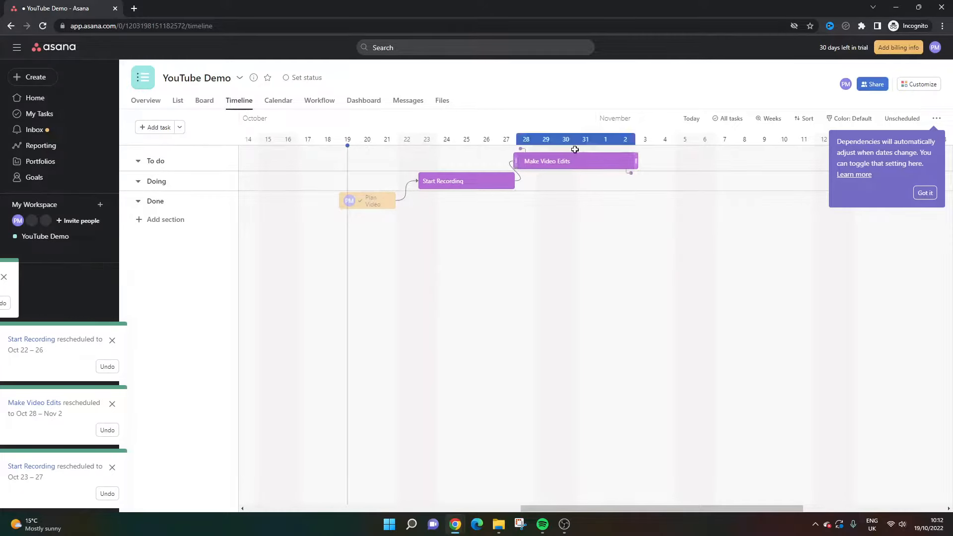
Check the task dates in the list, and review the timeline's completion filter and additional options without changing them.
{"action": "left_click", "coordinate": [177, 101]}
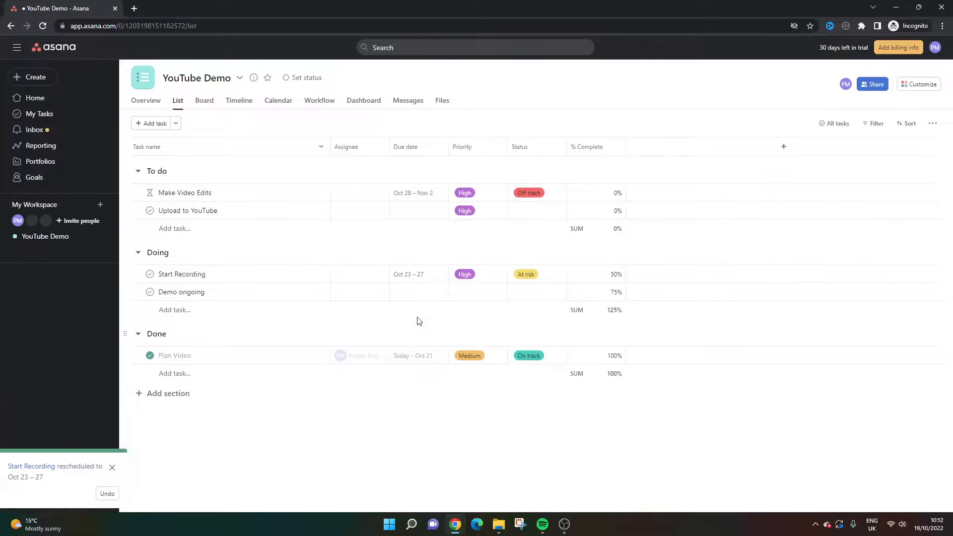
{"action": "left_click", "coordinate": [238, 105]}
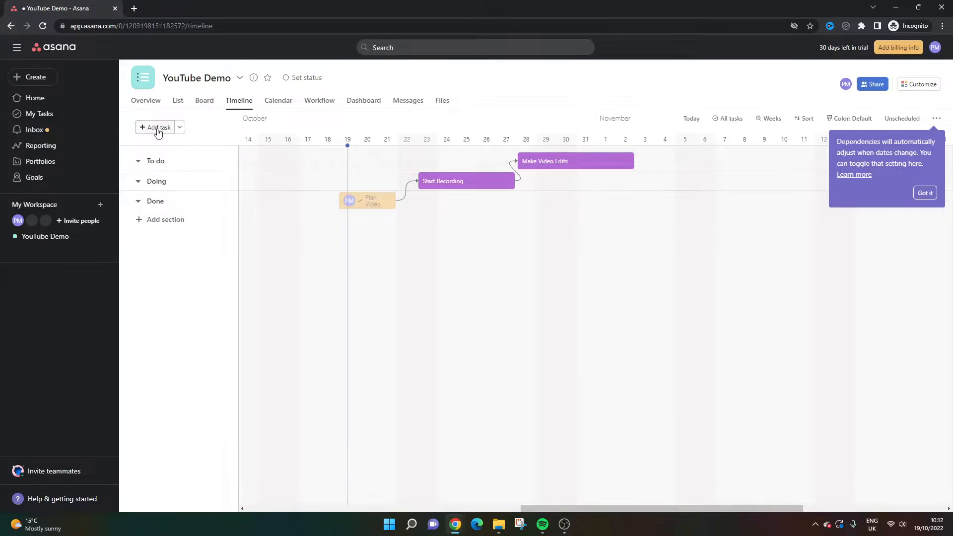
{"action": "left_click", "coordinate": [926, 192]}
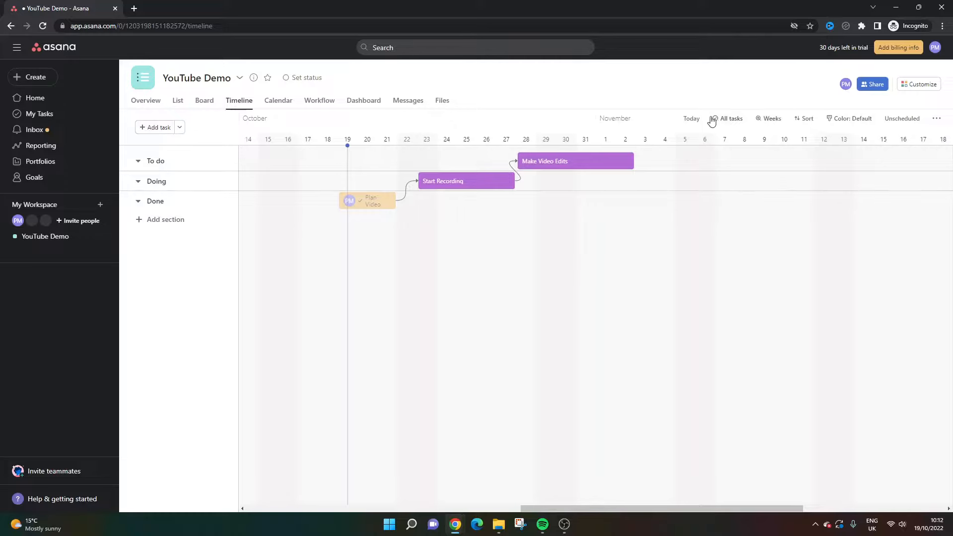
{"action": "left_click", "coordinate": [732, 119]}
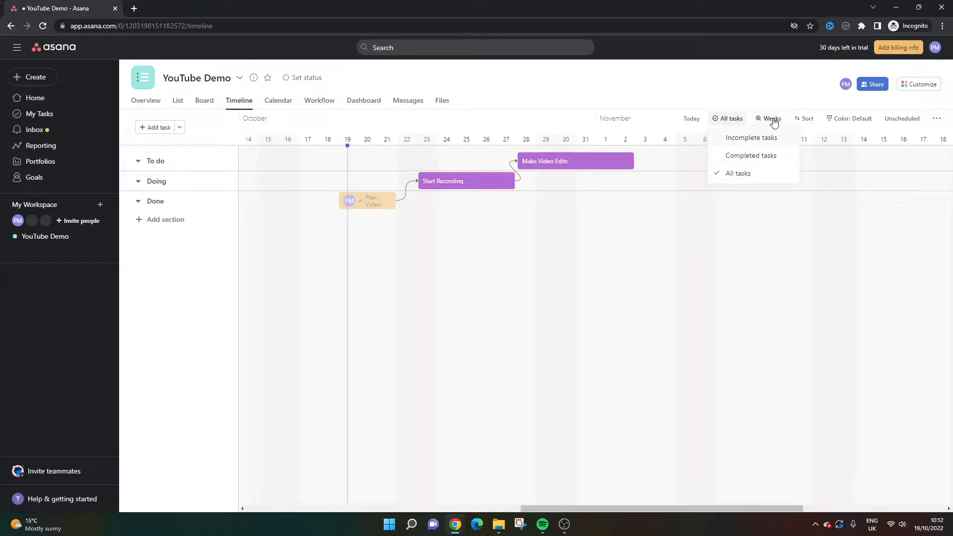
{"action": "left_click", "coordinate": [763, 102]}
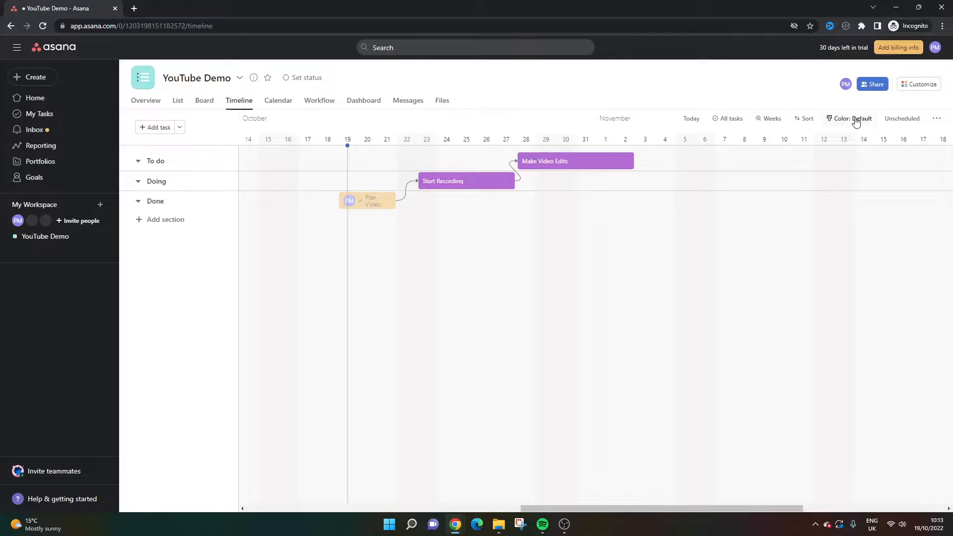
{"action": "left_click", "coordinate": [941, 120]}
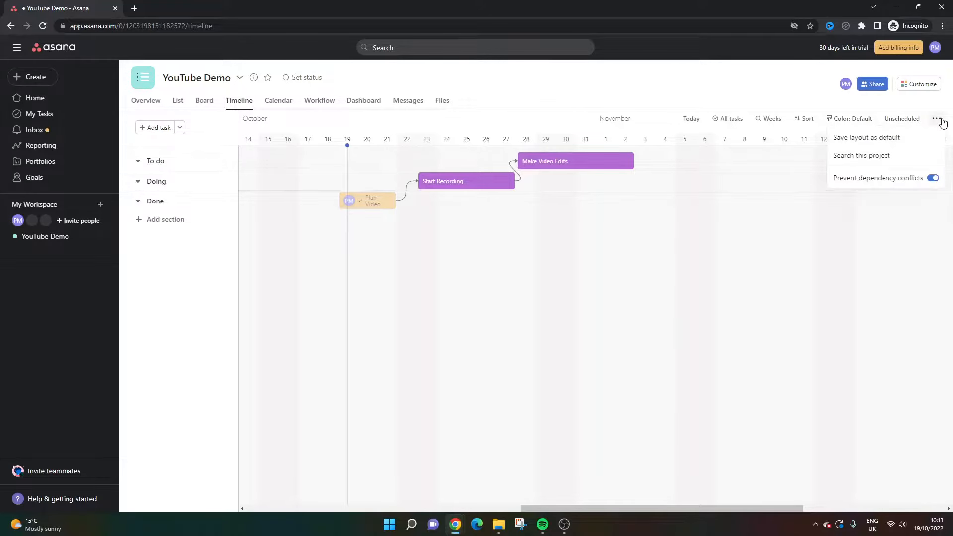
{"action": "left_click", "coordinate": [489, 89]}
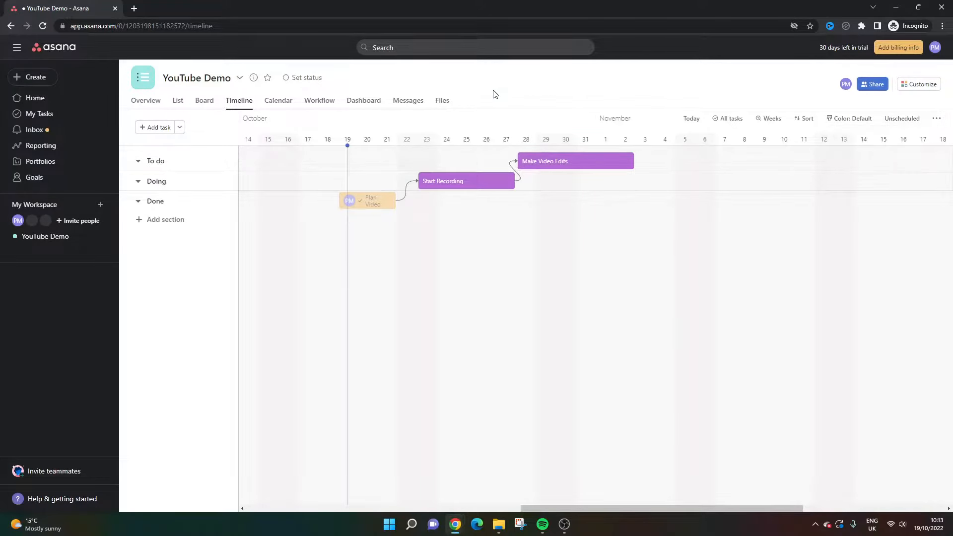
Browse the project's calendar without adding a task, and open the project's workflow view.
{"action": "left_click", "coordinate": [277, 101]}
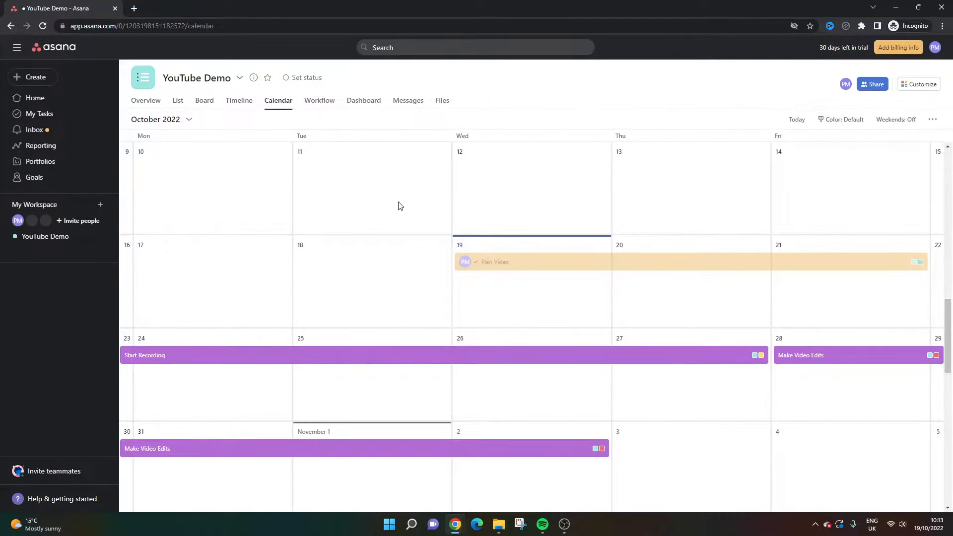
{"action": "scroll", "coordinate": [395, 214], "scroll_direction": "down", "scroll_amount": 3}
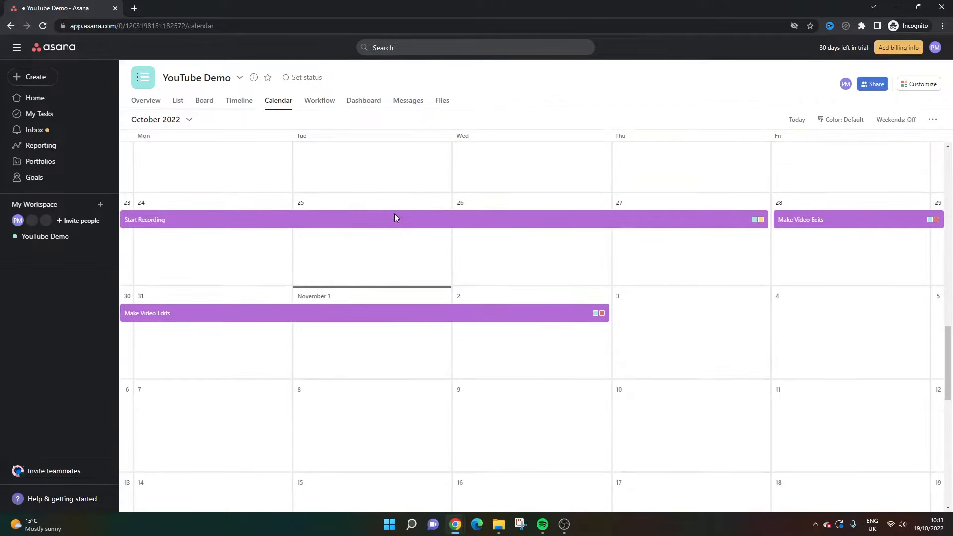
{"action": "scroll", "coordinate": [394, 214], "scroll_direction": "up", "scroll_amount": 5}
{"action": "right_click", "coordinate": [388, 199]}
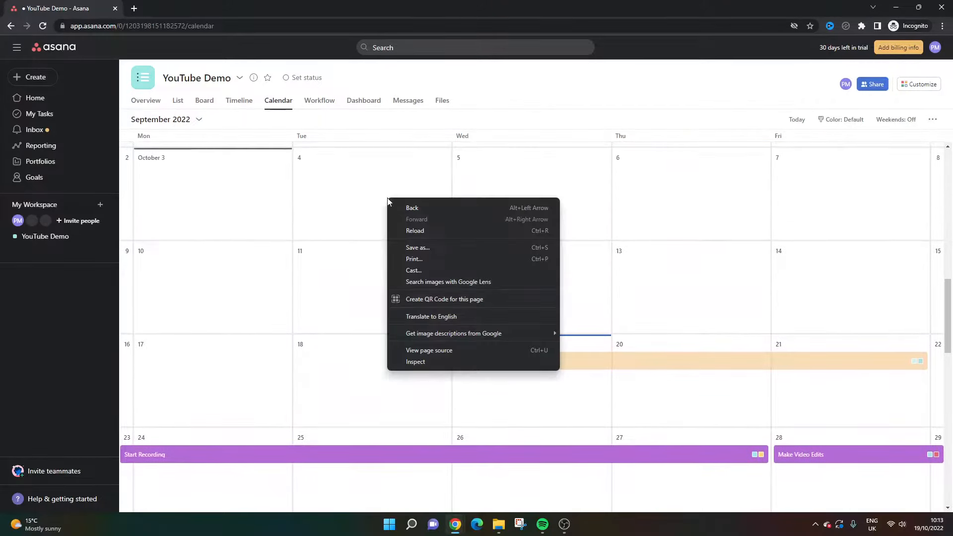
{"action": "left_click", "coordinate": [369, 187]}
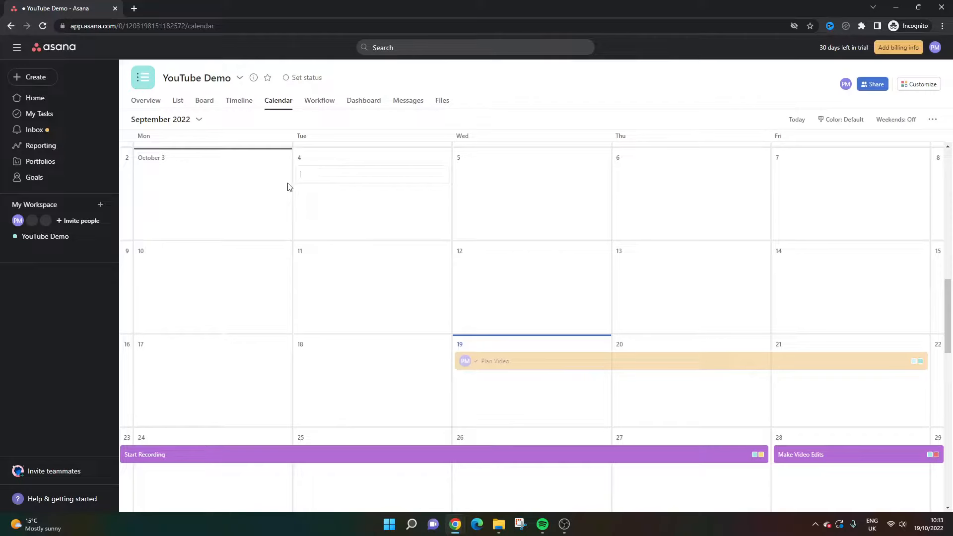
{"action": "key", "text": "Escape"}
{"action": "left_click", "coordinate": [323, 101]}
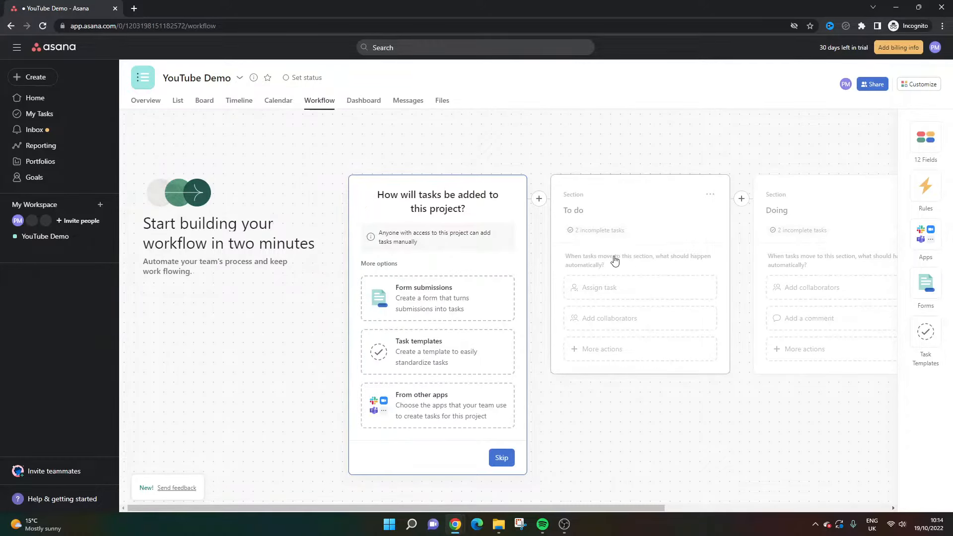
Examine the workflow view's task intake options and its To do, Doing and Done sections.
{"action": "left_click_drag", "start_coordinate": [622, 508], "coordinate": [802, 492]}
{"action": "left_click_drag", "start_coordinate": [729, 508], "coordinate": [511, 506]}
{"action": "left_click_drag", "start_coordinate": [437, 507], "coordinate": [570, 494]}
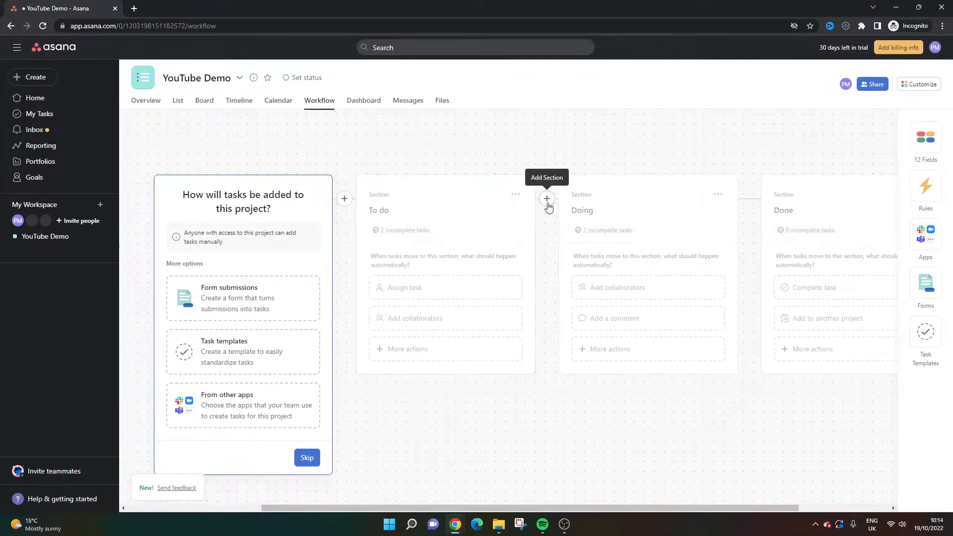
{"action": "left_click_drag", "start_coordinate": [664, 507], "coordinate": [756, 505]}
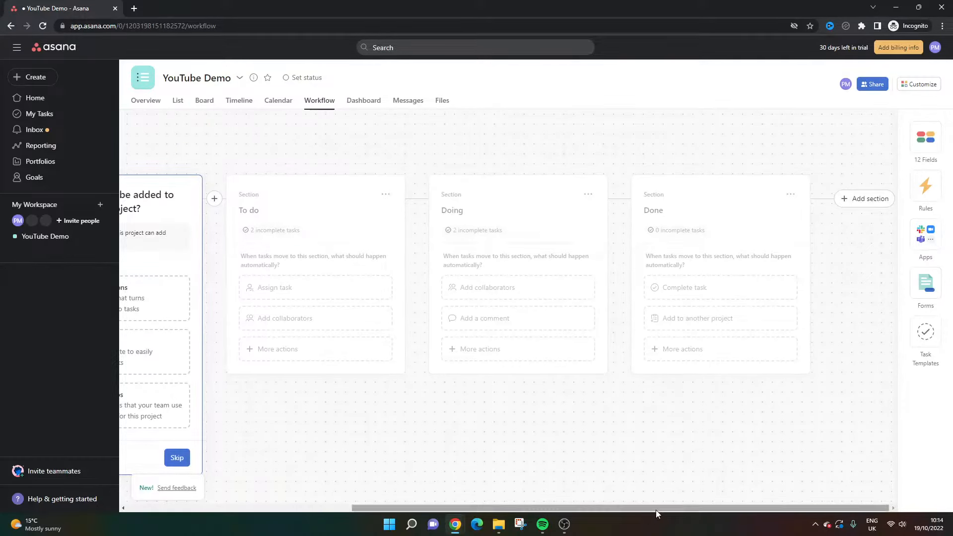
{"action": "left_click_drag", "start_coordinate": [657, 509], "coordinate": [427, 507]}
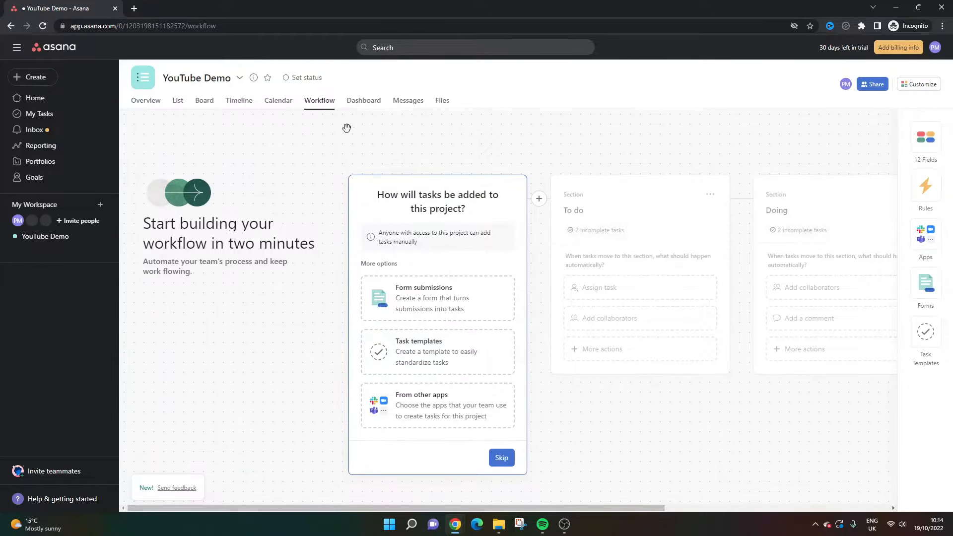
Open the project's dashboard and review its task count cards and charts through to Sum of % Complete.
{"action": "left_click", "coordinate": [363, 102]}
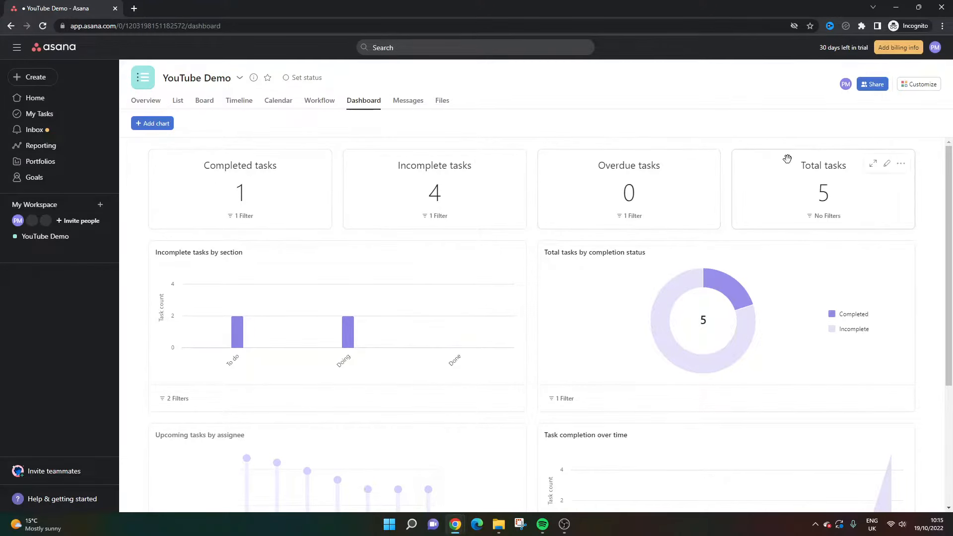
{"action": "scroll", "coordinate": [778, 298], "scroll_direction": "down", "scroll_amount": 2}
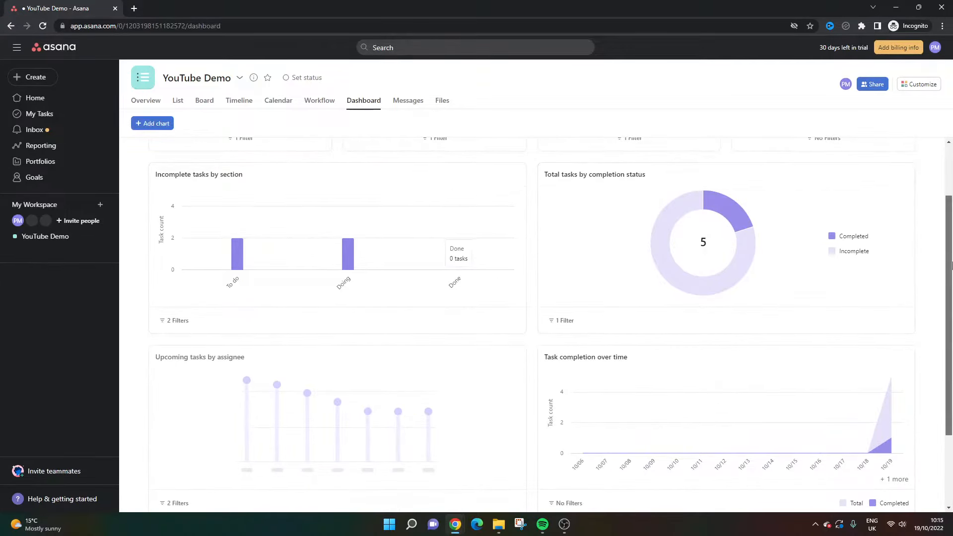
{"action": "scroll", "coordinate": [951, 259], "scroll_direction": "down", "scroll_amount": 2}
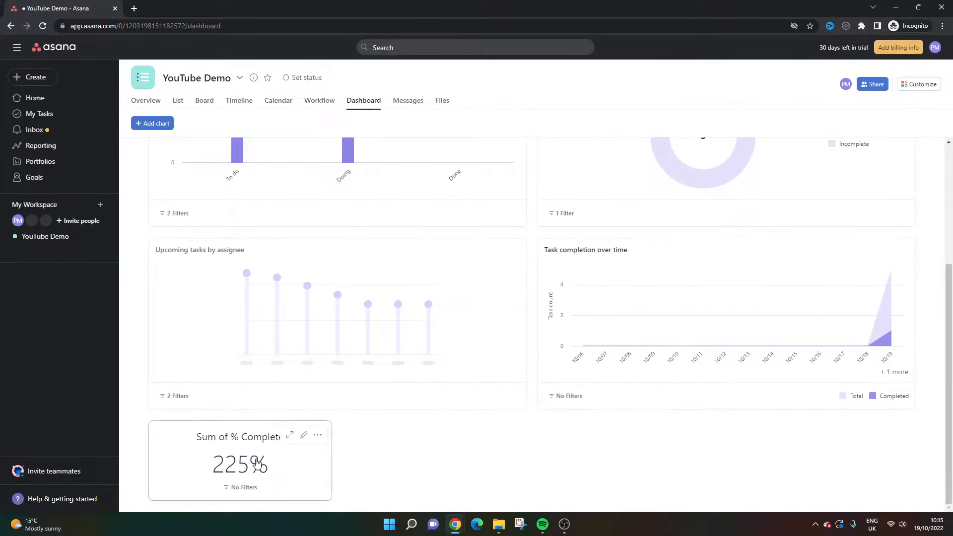
{"action": "scroll", "coordinate": [891, 276], "scroll_direction": "up", "scroll_amount": 3}
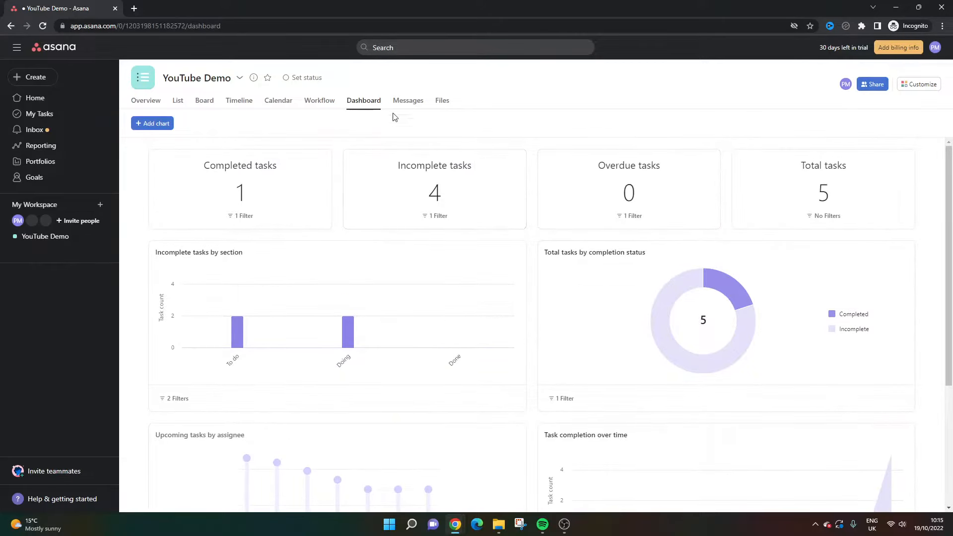
Start a new dashboard chart, review the style and colour choices, and preview it as a Donut grouped by Priority.
{"action": "left_click", "coordinate": [152, 124]}
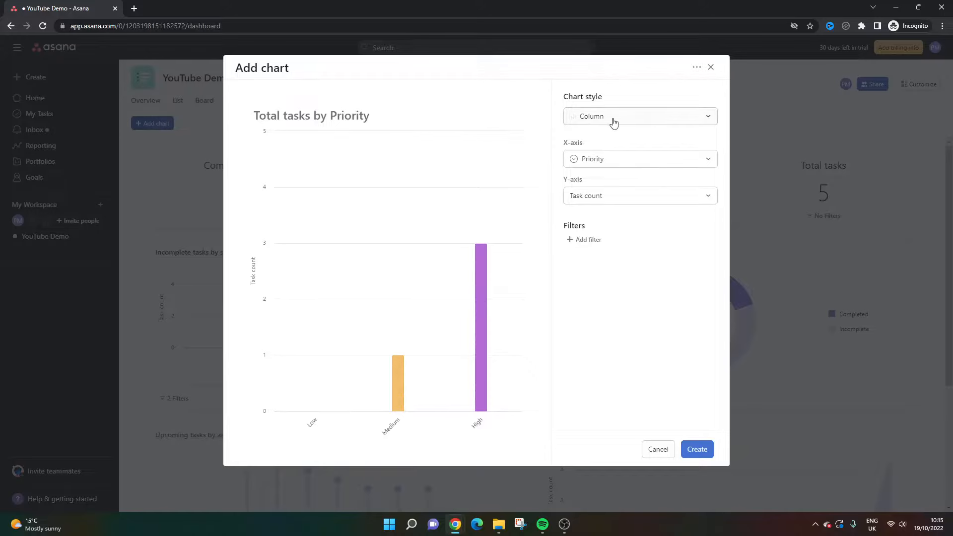
{"action": "left_click", "coordinate": [614, 119]}
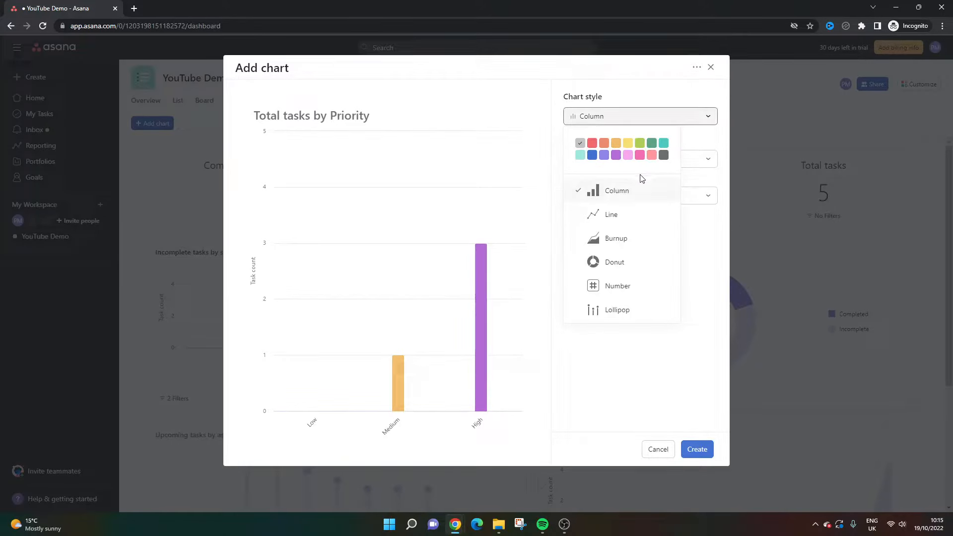
{"action": "left_click", "coordinate": [701, 143]}
{"action": "left_click", "coordinate": [662, 157]}
{"action": "left_click", "coordinate": [632, 150]}
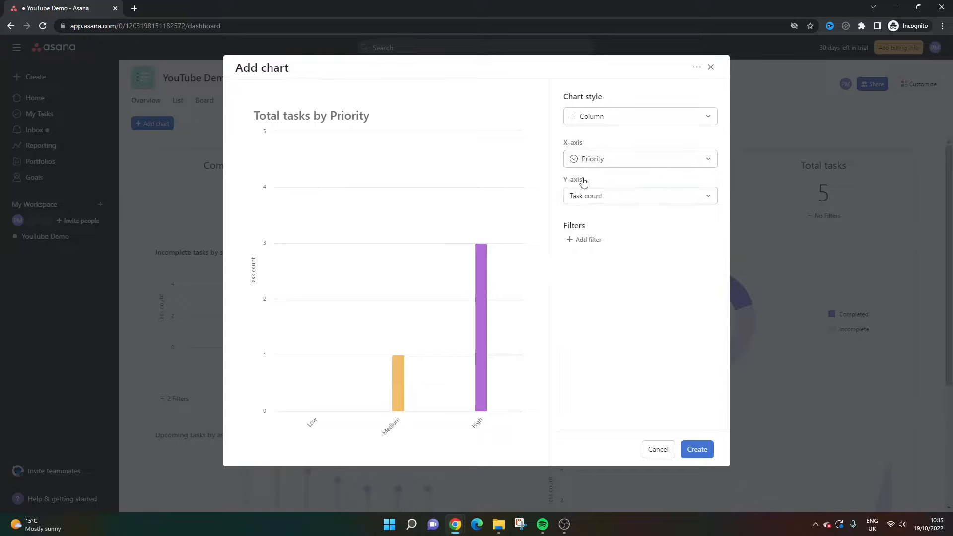
{"action": "left_click", "coordinate": [615, 120]}
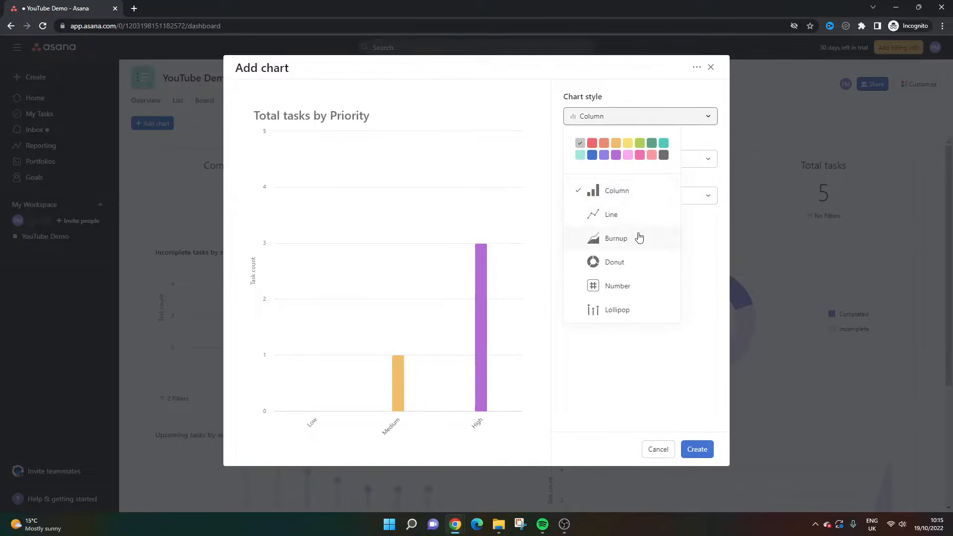
{"action": "left_click", "coordinate": [642, 263]}
{"action": "left_click", "coordinate": [604, 158]}
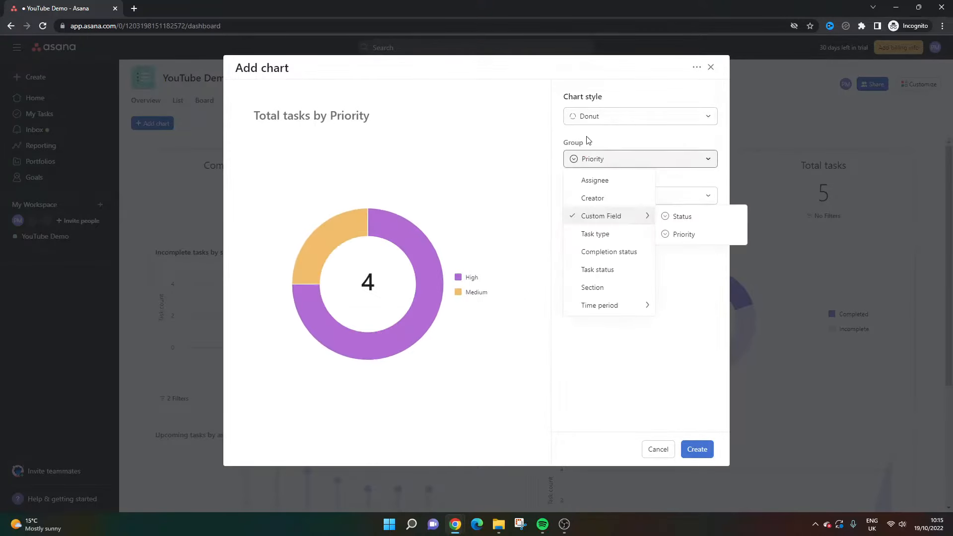
{"action": "left_click", "coordinate": [587, 143]}
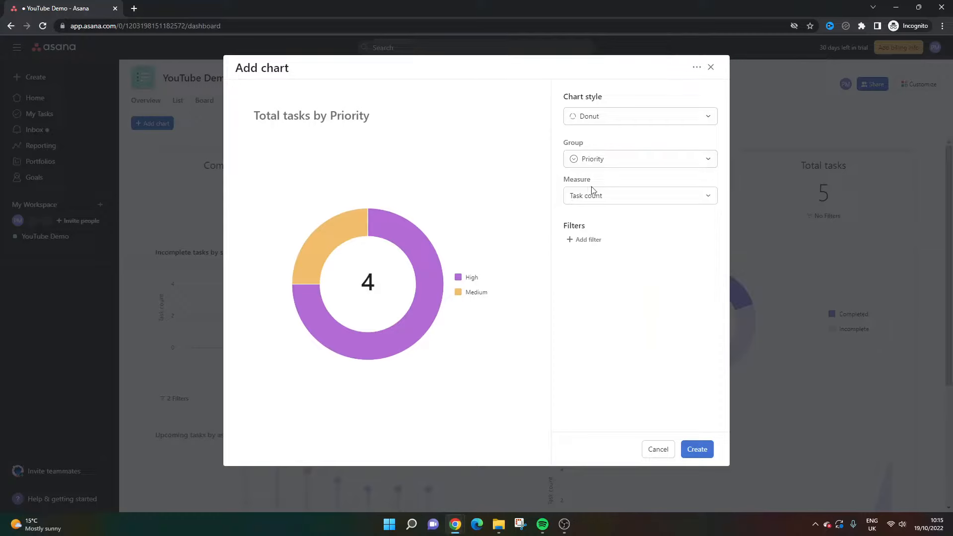
Preview the new chart in the Line, Number and Column styles.
{"action": "left_click", "coordinate": [585, 123]}
{"action": "left_click", "coordinate": [618, 213]}
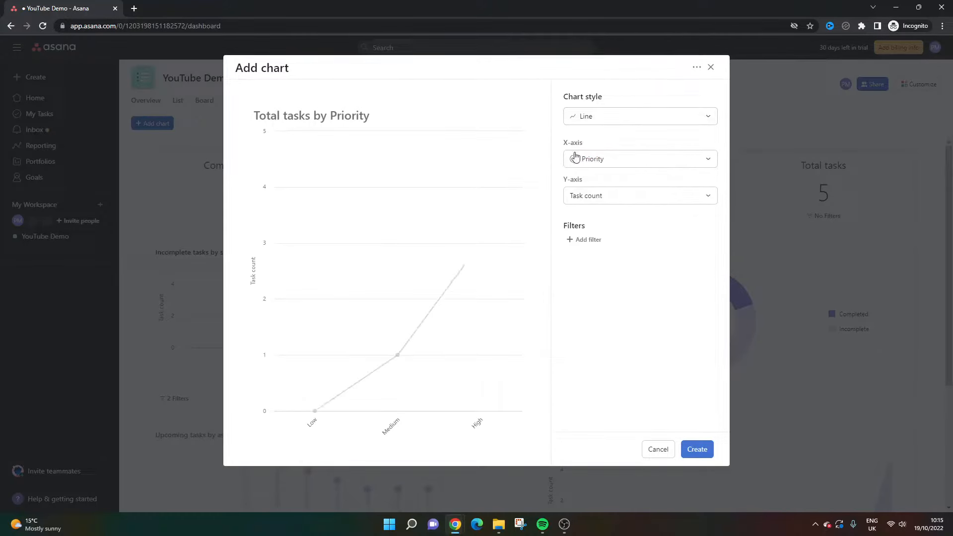
{"action": "left_click", "coordinate": [590, 122]}
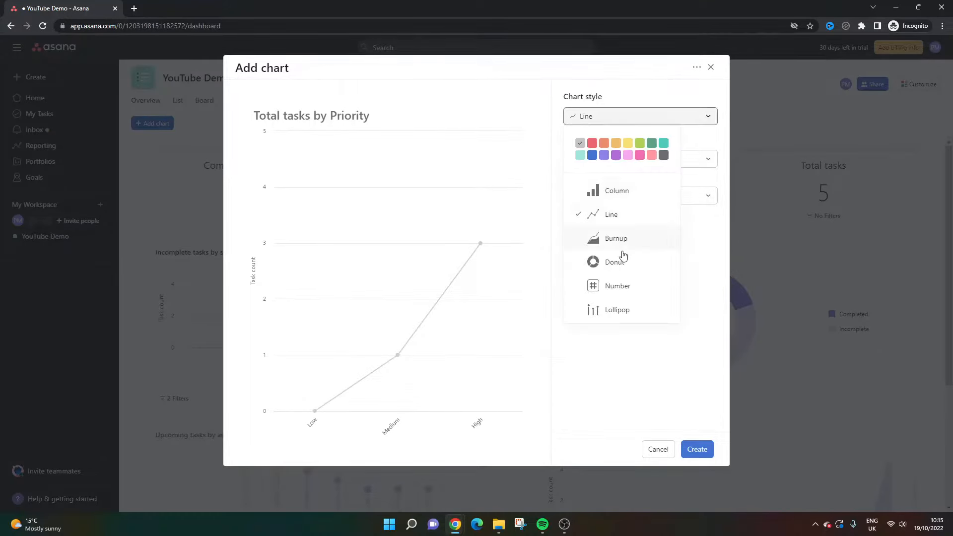
{"action": "left_click", "coordinate": [628, 285]}
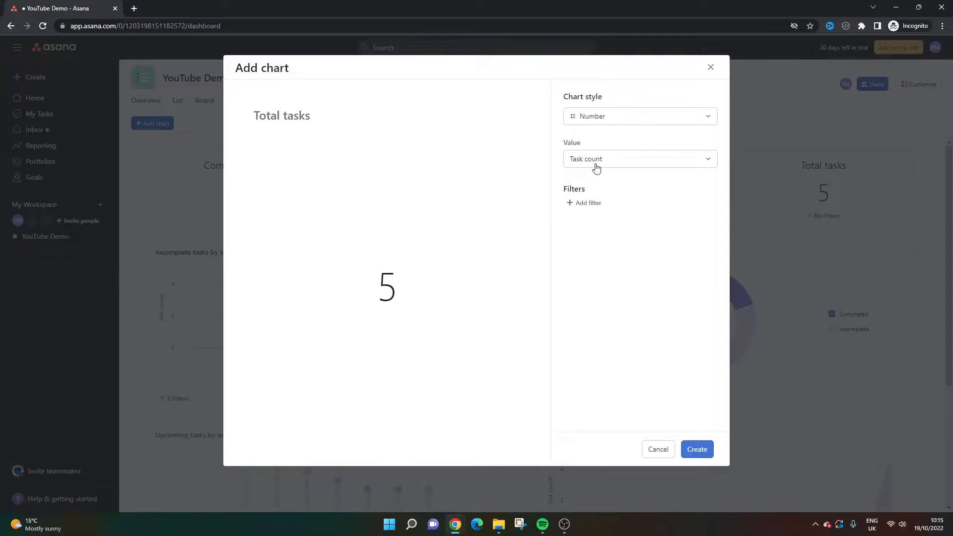
{"action": "left_click", "coordinate": [599, 121]}
{"action": "left_click", "coordinate": [628, 188]}
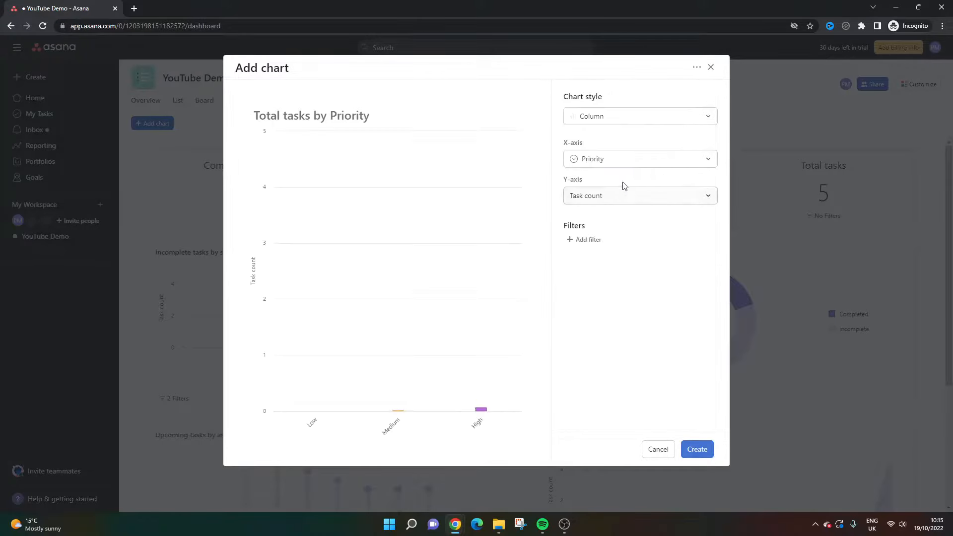
Check the new chart's additional options and close it without creating the chart.
{"action": "left_click", "coordinate": [703, 68]}
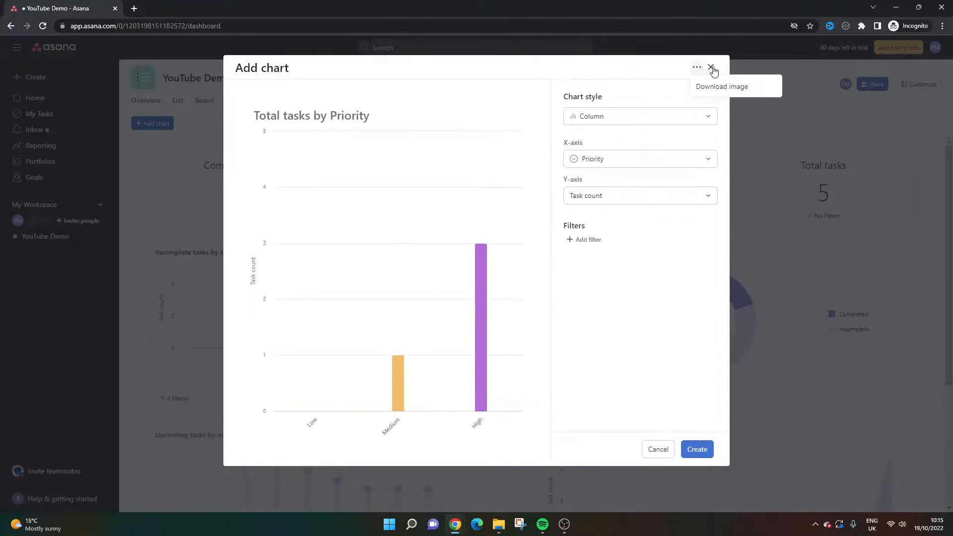
{"action": "left_click", "coordinate": [710, 67]}
{"action": "left_click", "coordinate": [166, 123]}
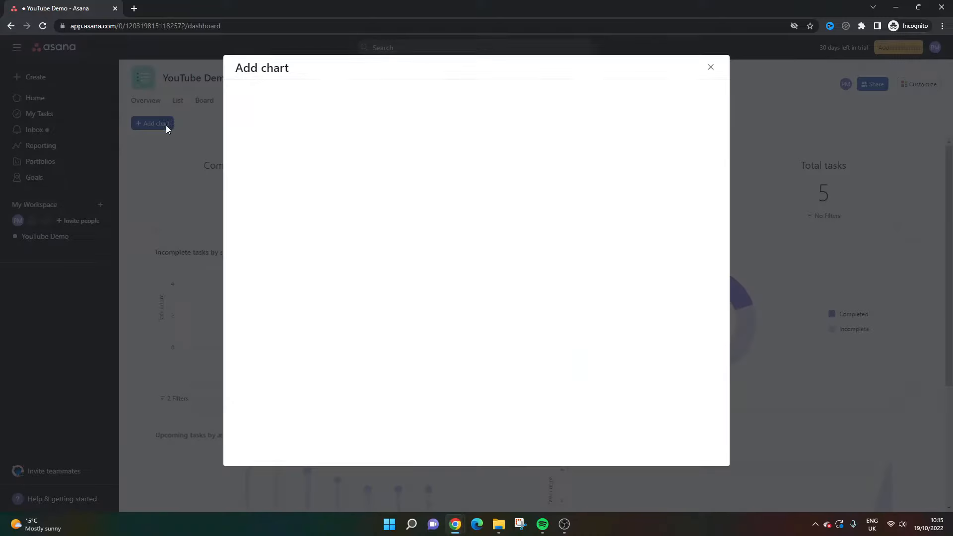
{"action": "left_click", "coordinate": [696, 68]}
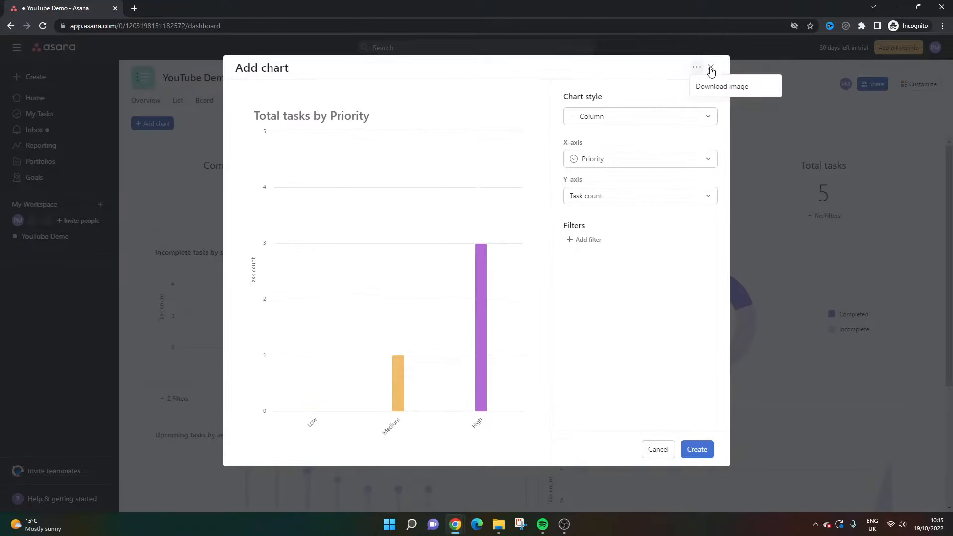
{"action": "left_click", "coordinate": [711, 67]}
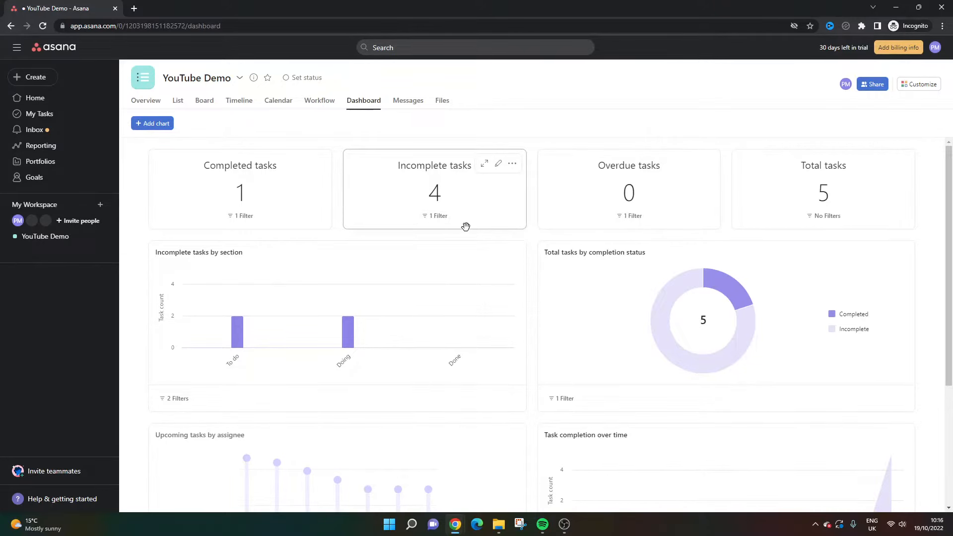
Compare the dashboard's charts and Sum of % Complete card with the tasks and % Complete values in the list.
{"action": "scroll", "coordinate": [466, 227], "scroll_direction": "down", "scroll_amount": 4}
{"action": "scroll", "coordinate": [465, 227], "scroll_direction": "up", "scroll_amount": 4}
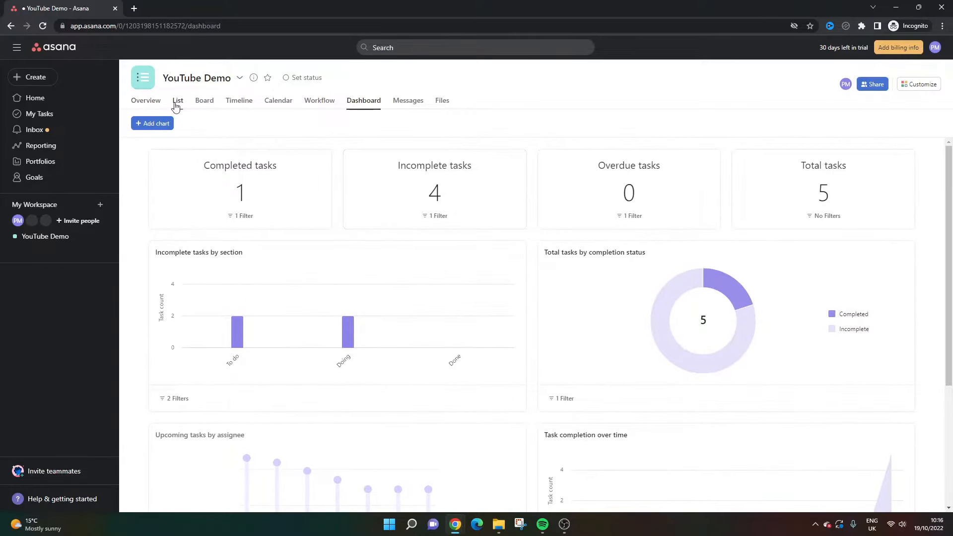
{"action": "scroll", "coordinate": [273, 401], "scroll_direction": "down", "scroll_amount": 4}
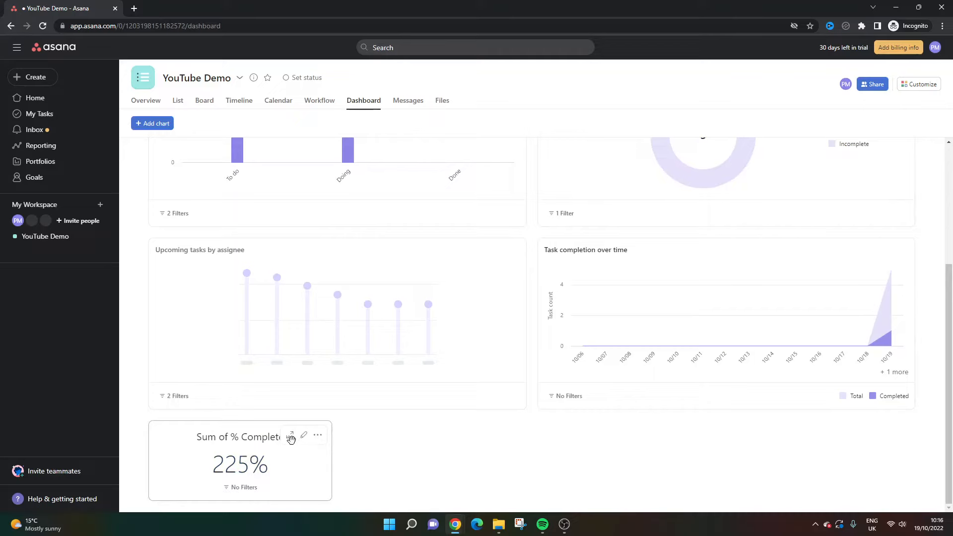
{"action": "left_click", "coordinate": [177, 100]}
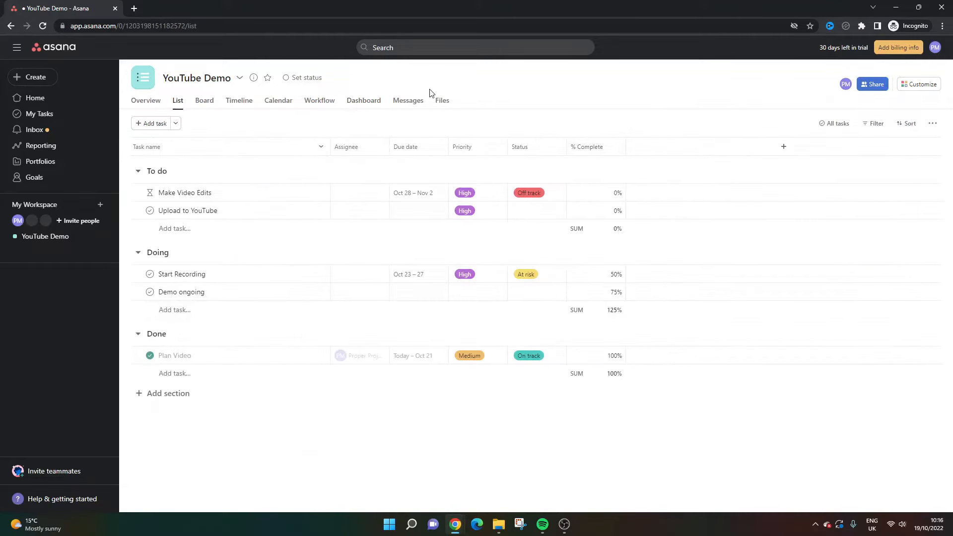
{"action": "left_click", "coordinate": [331, 102]}
{"action": "left_click", "coordinate": [352, 102]}
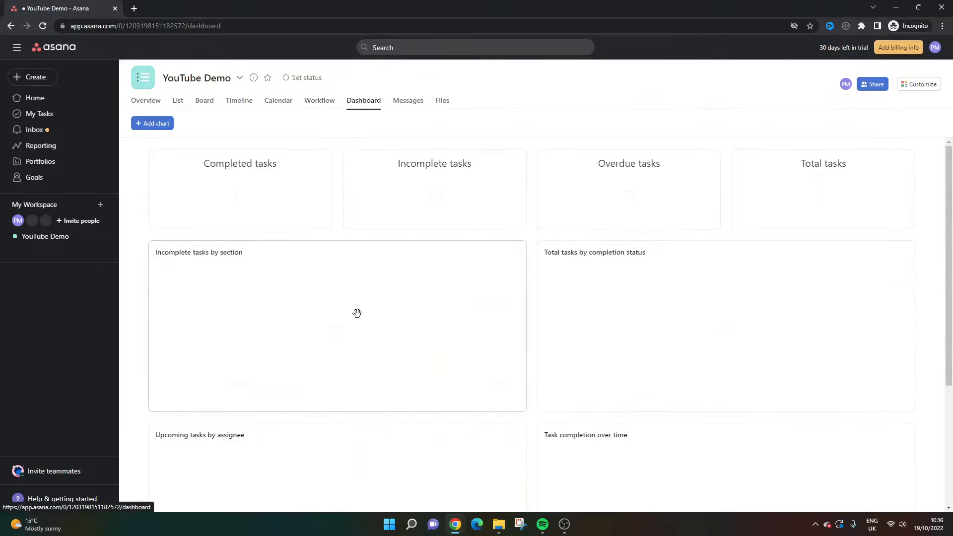
{"action": "scroll", "coordinate": [357, 318], "scroll_direction": "down", "scroll_amount": 4}
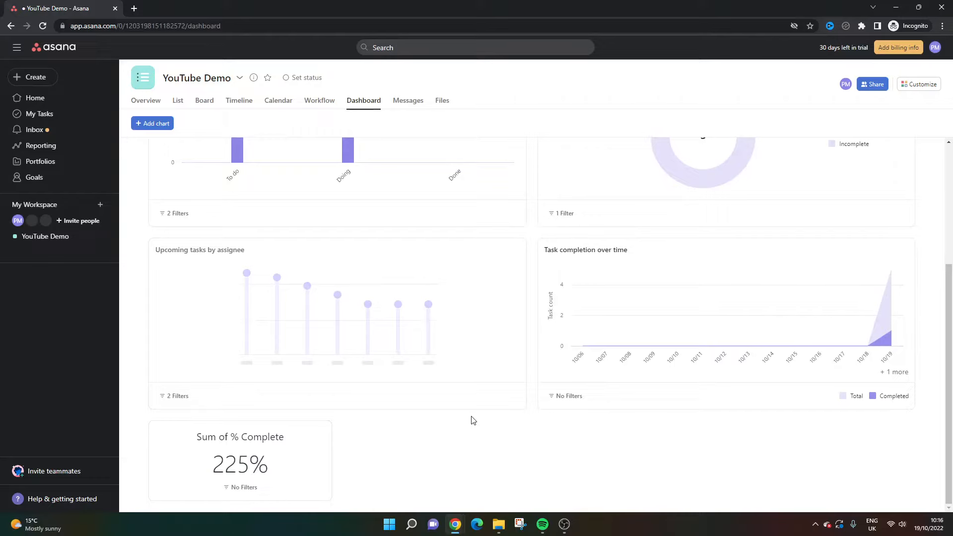
{"action": "scroll", "coordinate": [437, 303], "scroll_direction": "up", "scroll_amount": 4}
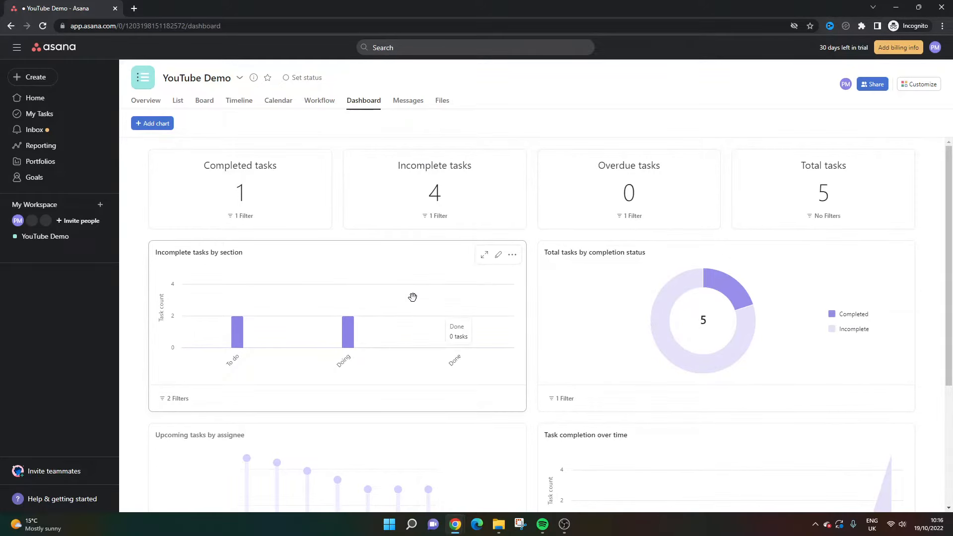
View the project's messages and files pages, and return to the task list.
{"action": "left_click", "coordinate": [392, 106]}
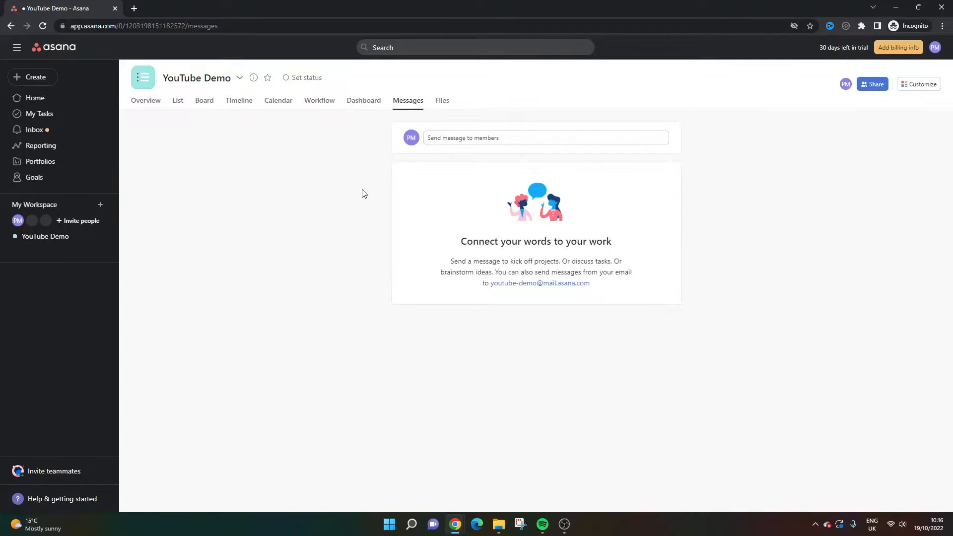
{"action": "left_click", "coordinate": [446, 102]}
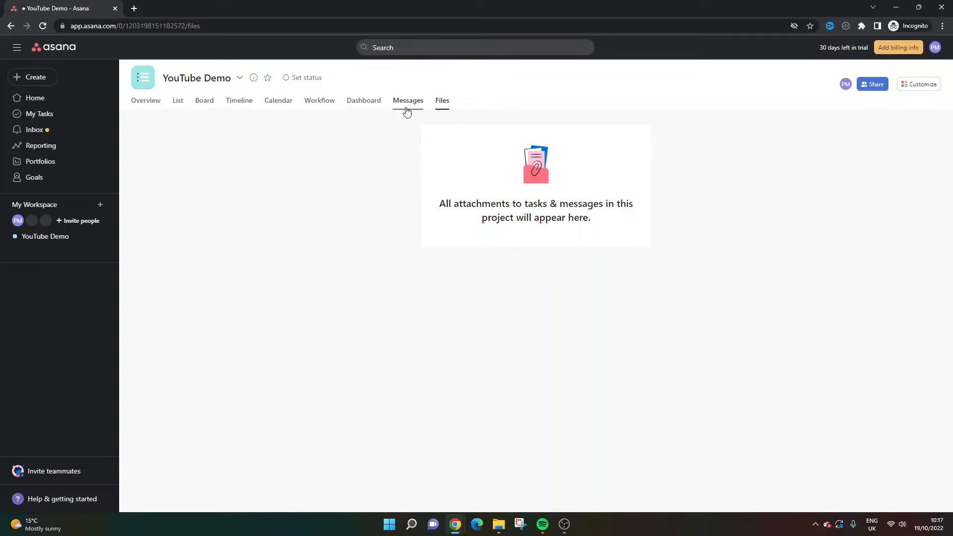
{"action": "left_click", "coordinate": [157, 101]}
{"action": "left_click", "coordinate": [181, 101]}
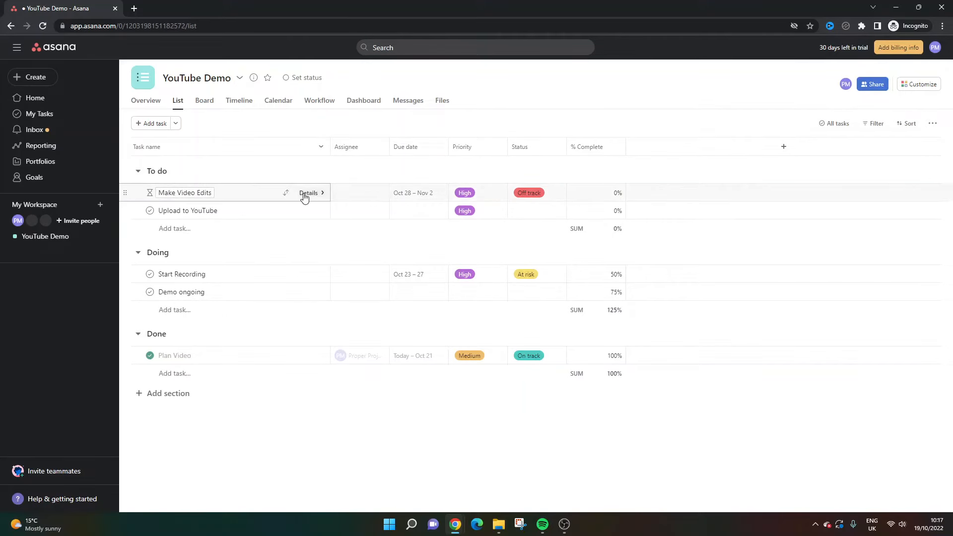
Open the Make Video Edits task's details and examine its fields, description area and activity history.
{"action": "left_click", "coordinate": [305, 194]}
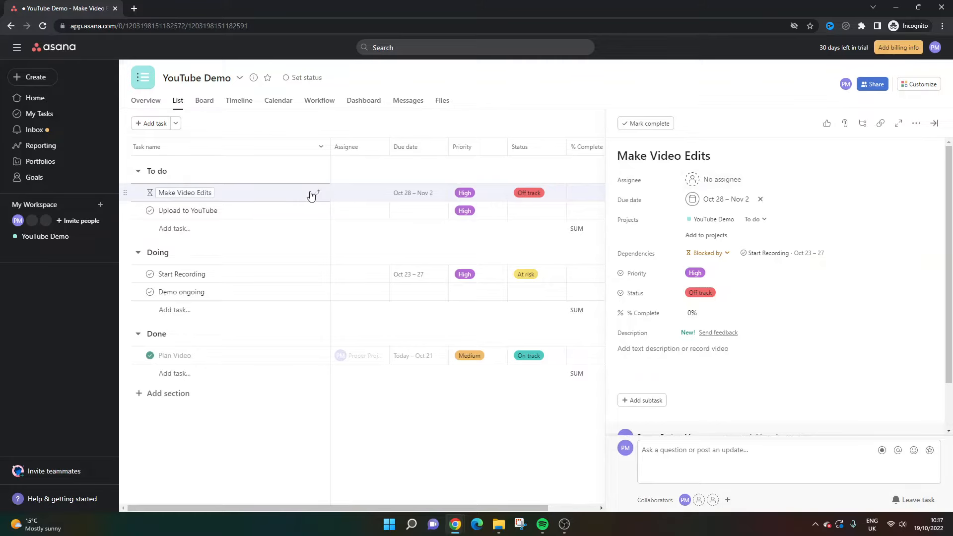
{"action": "left_click", "coordinate": [295, 193]}
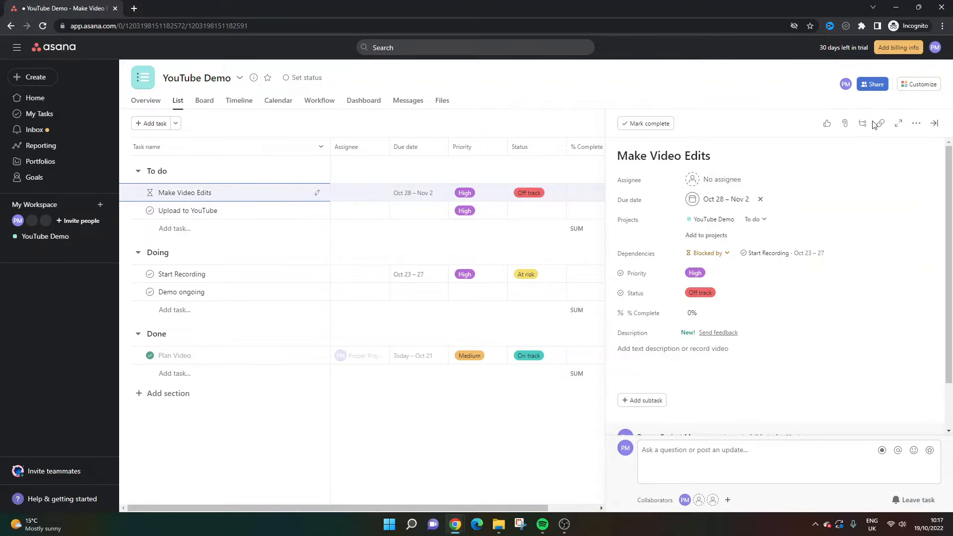
{"action": "left_click", "coordinate": [932, 123]}
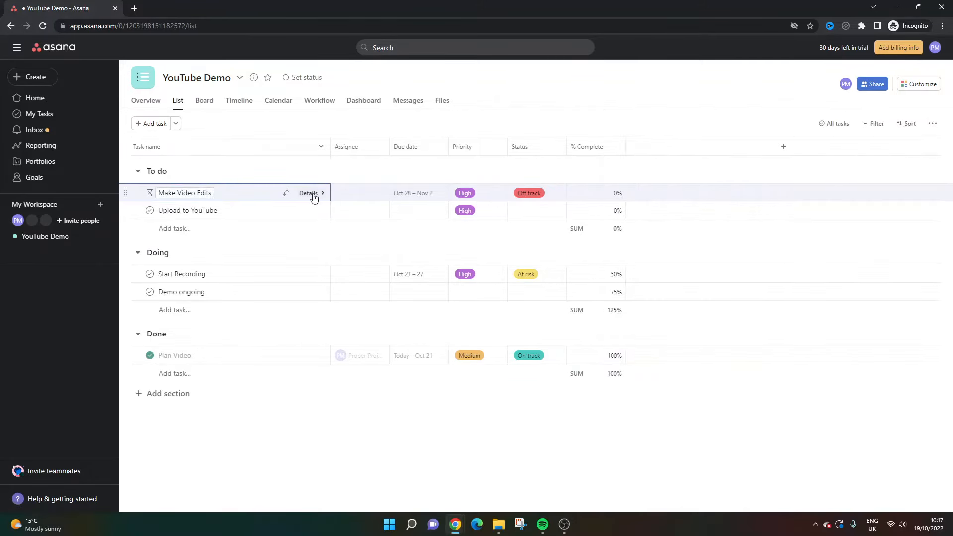
{"action": "left_click", "coordinate": [313, 193]}
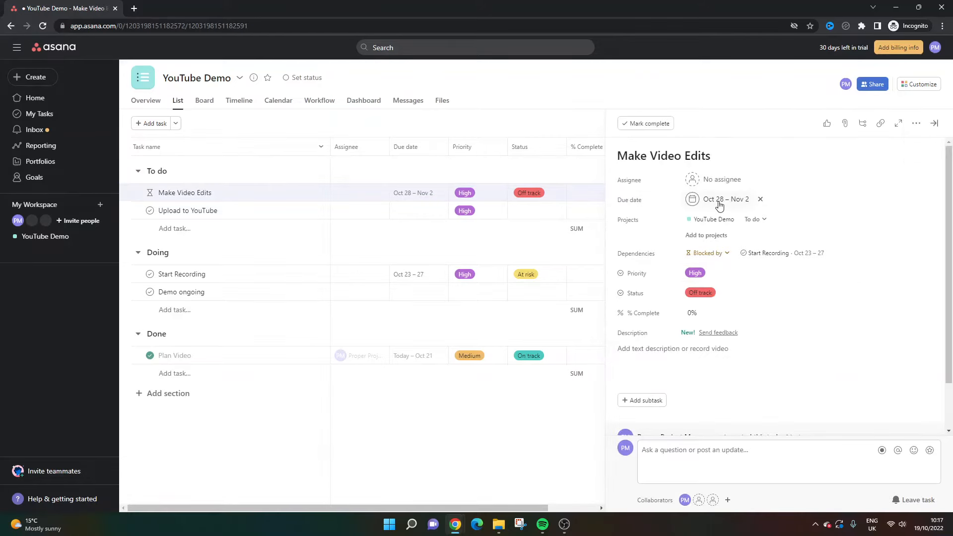
{"action": "left_click", "coordinate": [669, 350]}
{"action": "scroll", "coordinate": [705, 345], "scroll_direction": "down", "scroll_amount": 2}
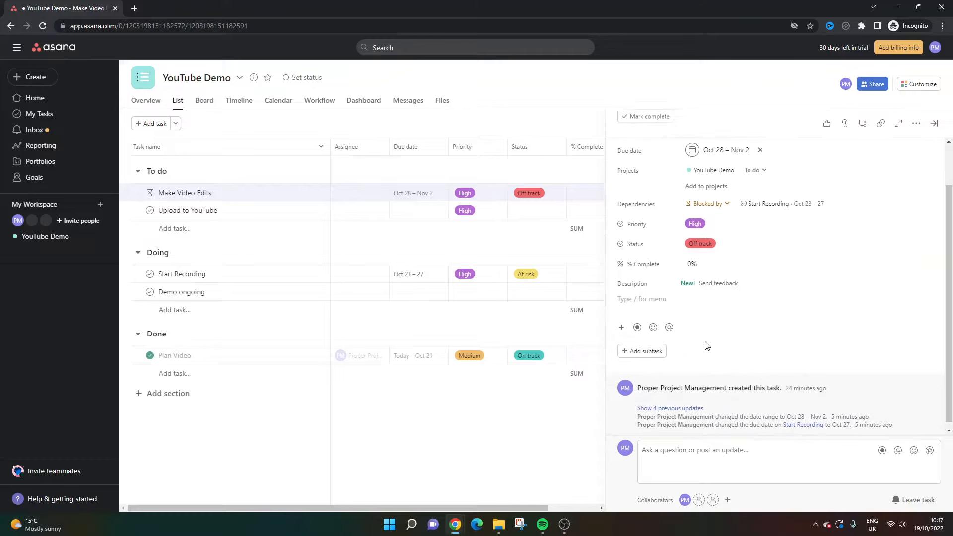
Add a subtask named "Remove sound imperfections" to the Make Video Edits task.
{"action": "left_click", "coordinate": [655, 347]}
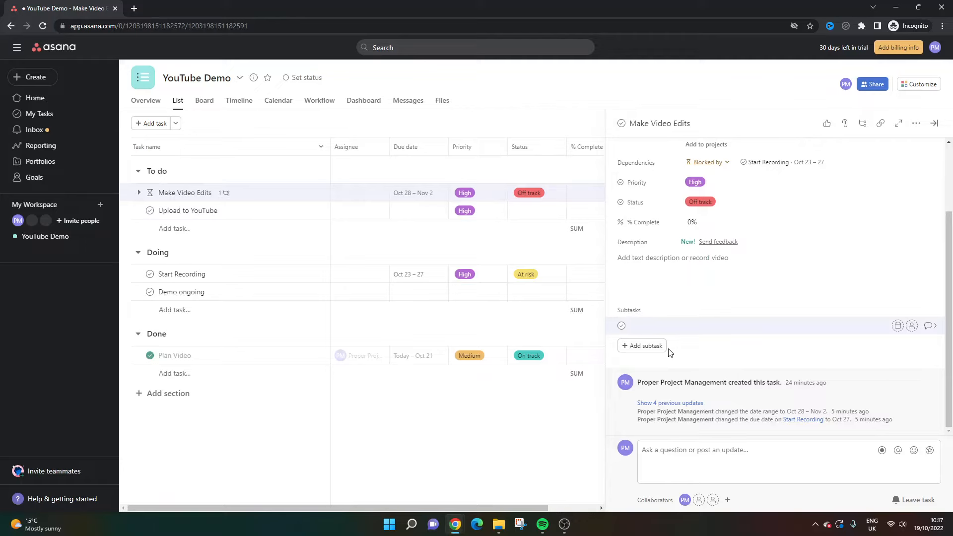
{"action": "type", "text": "Remove sound imperfections"}
{"action": "key", "text": "Return"}
{"action": "key", "text": "BackSpace"}
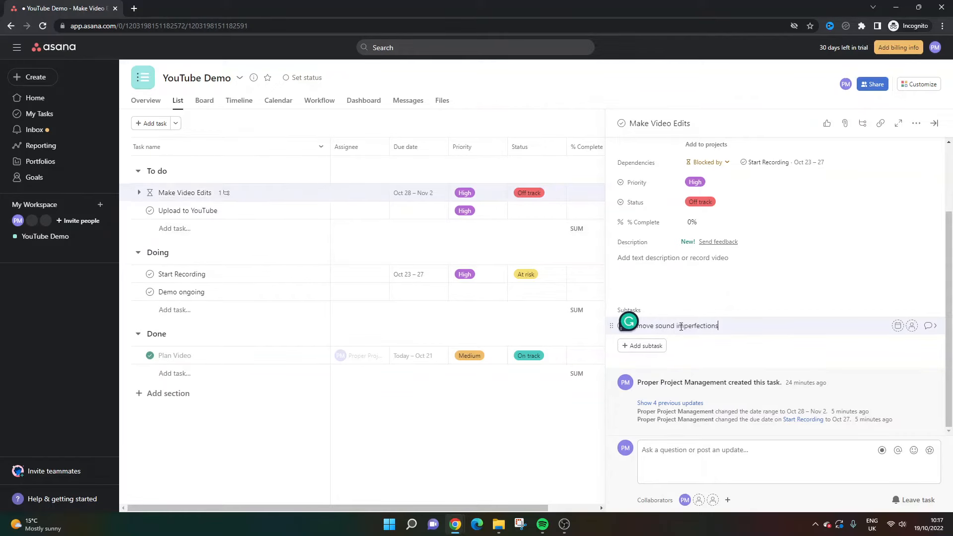
{"action": "left_click", "coordinate": [281, 193]}
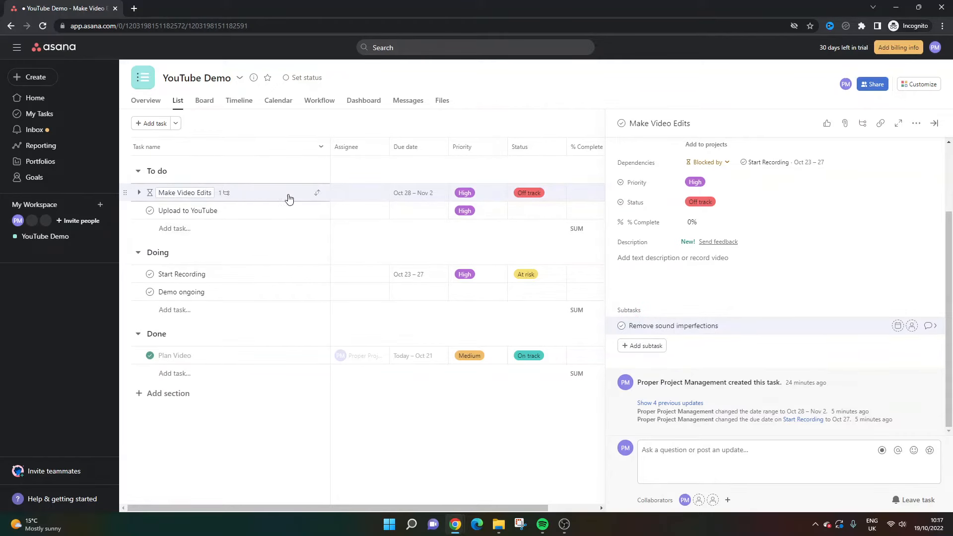
Close the Make Video Edits task's details, reopen them from the list and review its fields, subtasks and activity history.
{"action": "left_click", "coordinate": [935, 126]}
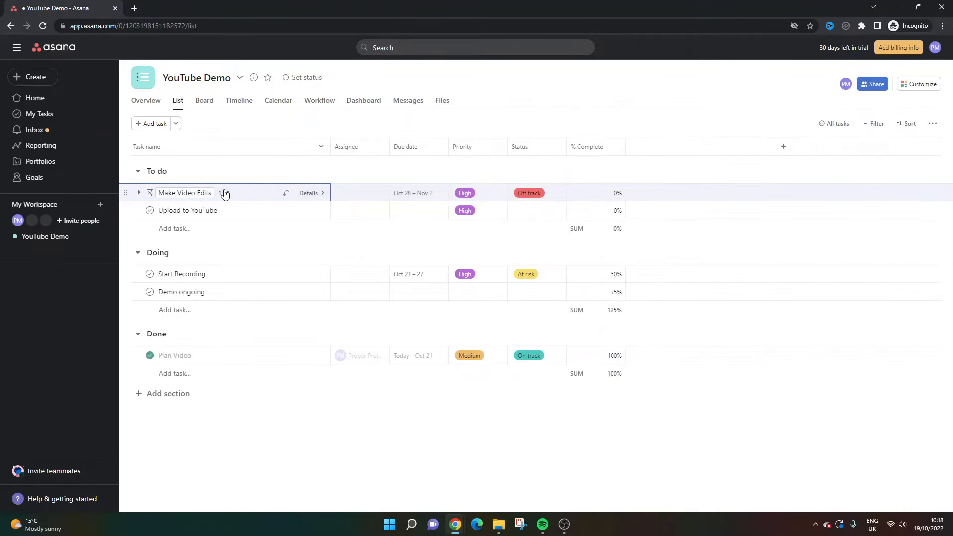
{"action": "left_click", "coordinate": [306, 194]}
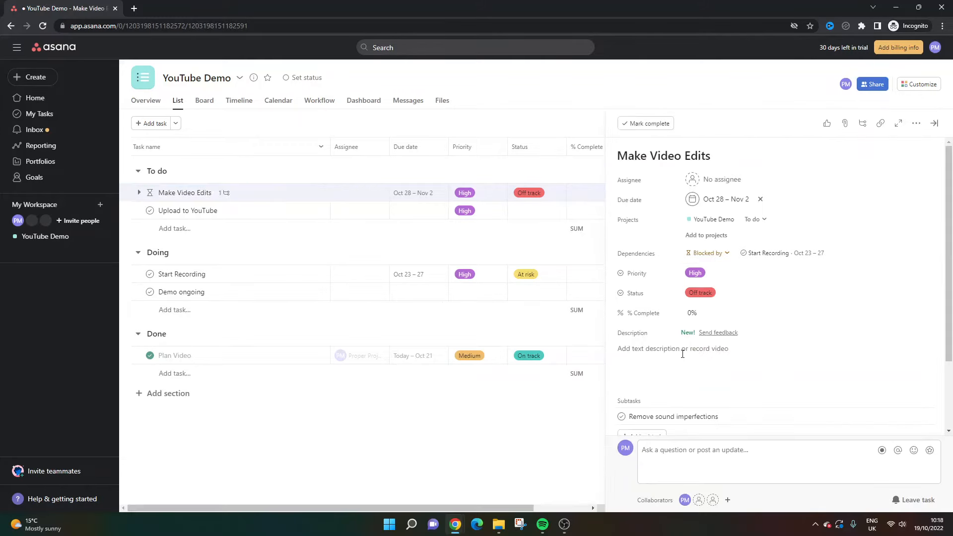
{"action": "scroll", "coordinate": [661, 421], "scroll_direction": "down", "scroll_amount": 3}
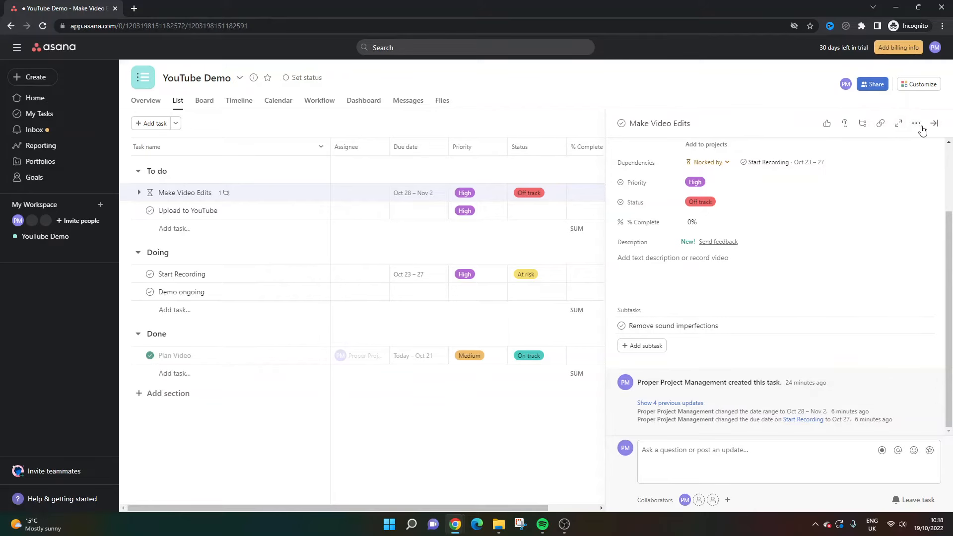
Go to the Home page and look through its notepad, goals, priorities, projects, assigned tasks and people sections.
{"action": "left_click", "coordinate": [58, 101]}
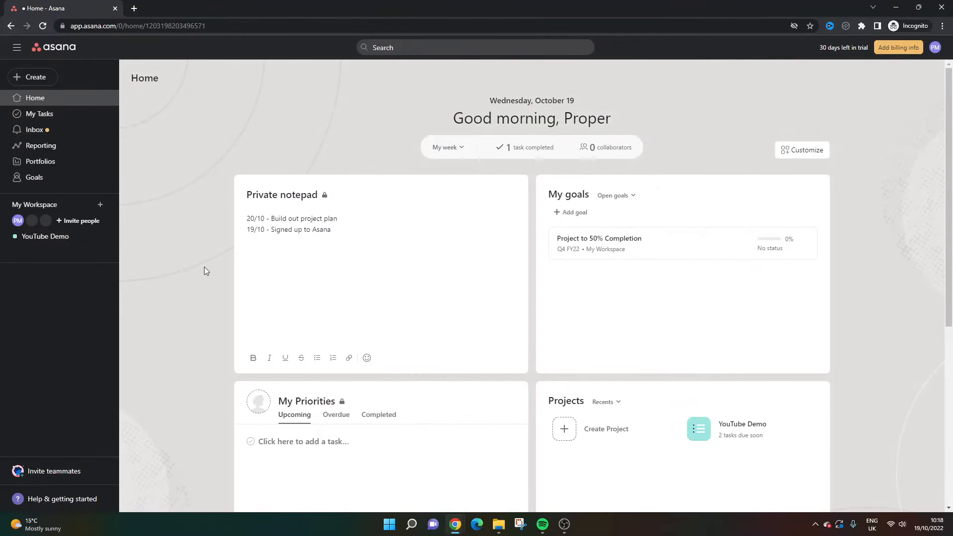
{"action": "scroll", "coordinate": [204, 266], "scroll_direction": "down", "scroll_amount": 6}
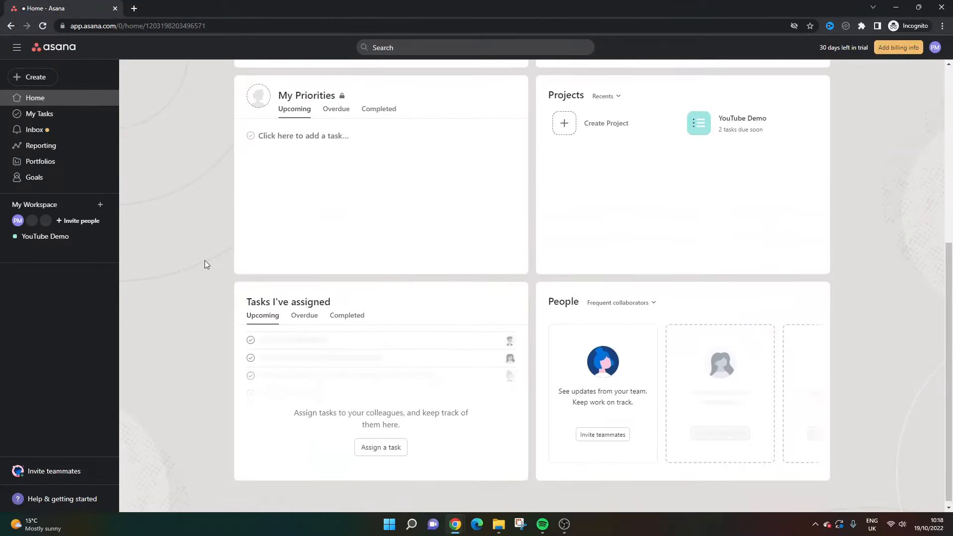
{"action": "scroll", "coordinate": [206, 264], "scroll_direction": "up", "scroll_amount": 6}
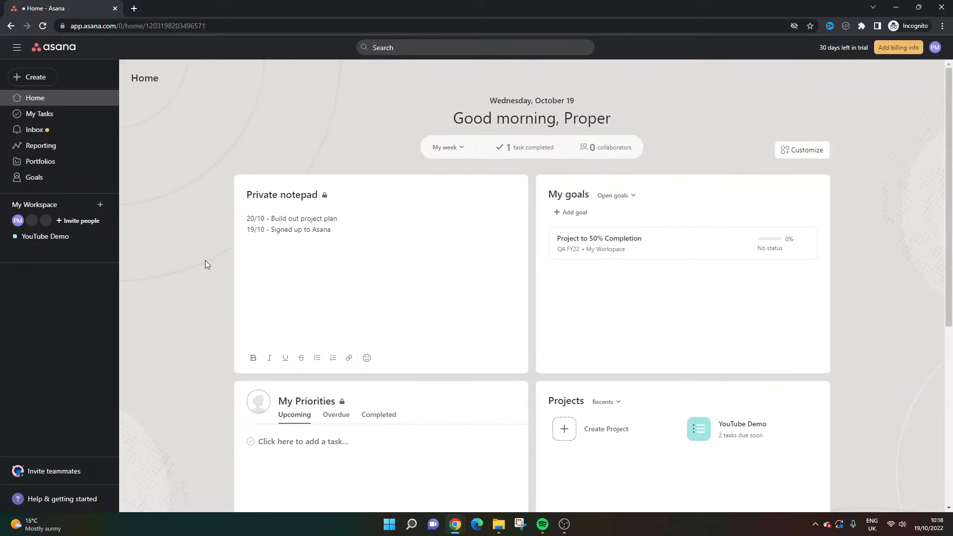